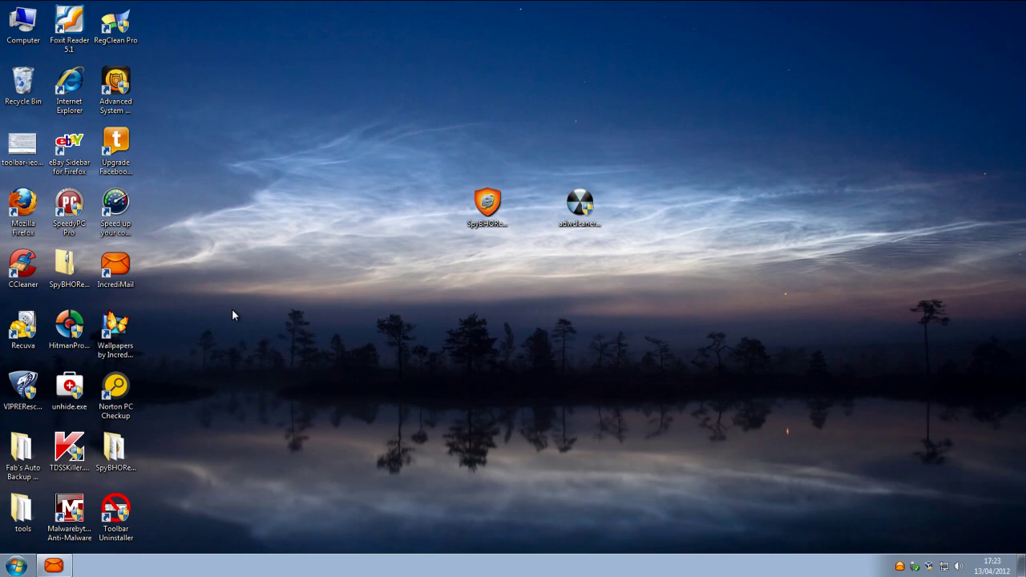
Step: Launch Internet Explorer on its searchnu.com homepage and open the Tools menu
click(70, 88)
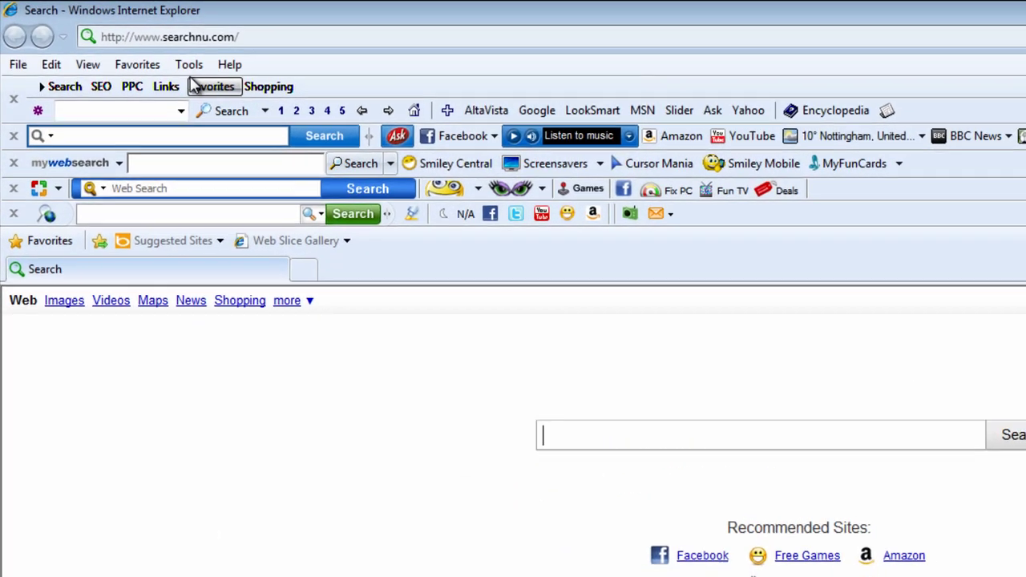
click(191, 65)
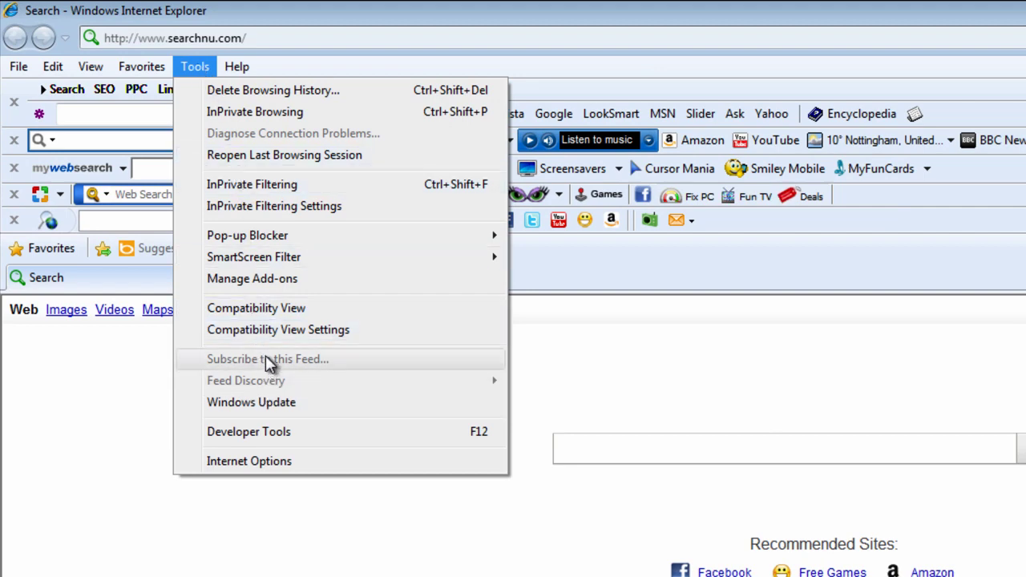
Step: Open Manage Add-ons, inspect the Trellian Toolbar's details, scroll the list, then close it
click(241, 278)
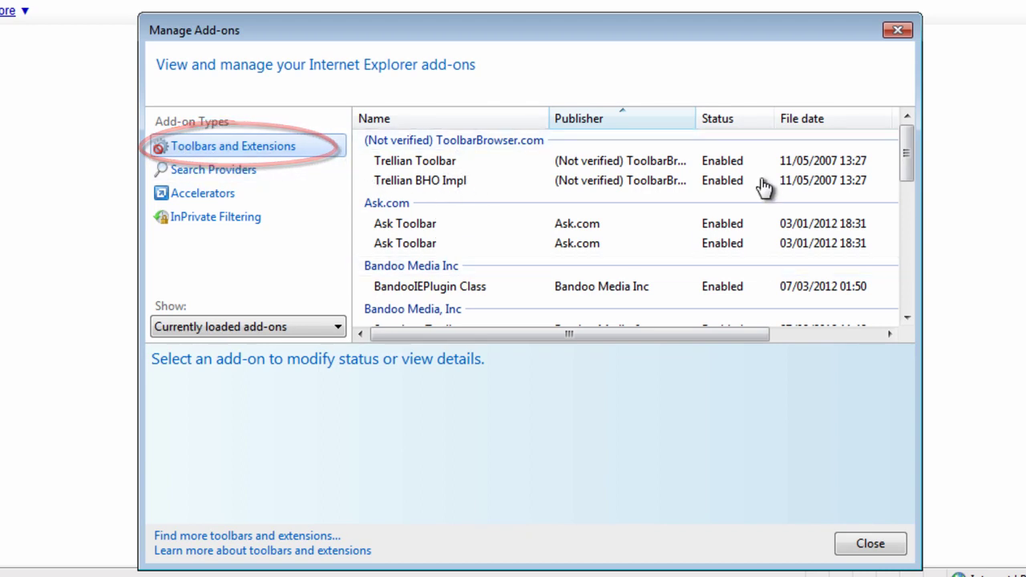
click(741, 161)
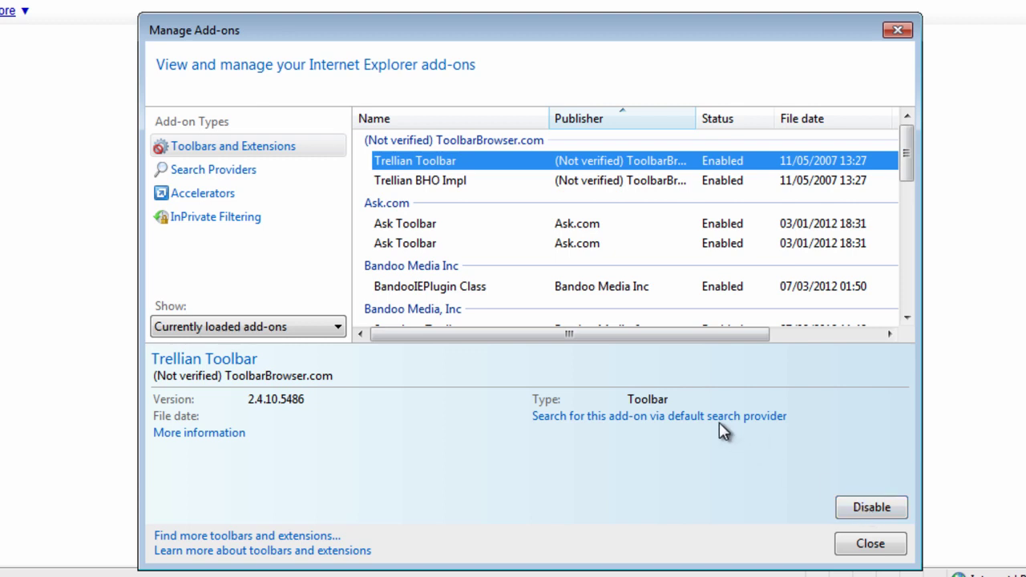
drag(905, 141, 898, 259)
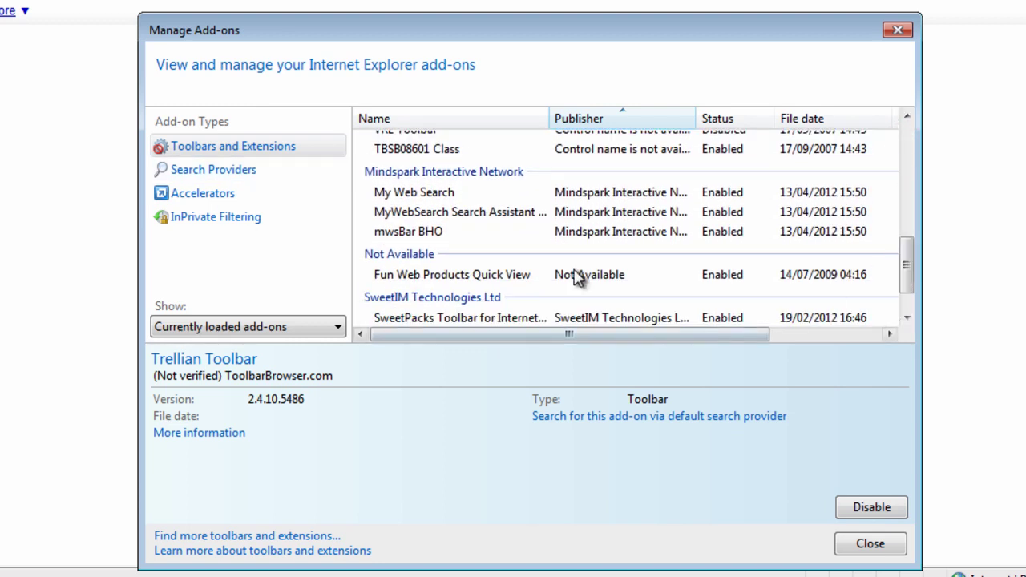
click(897, 31)
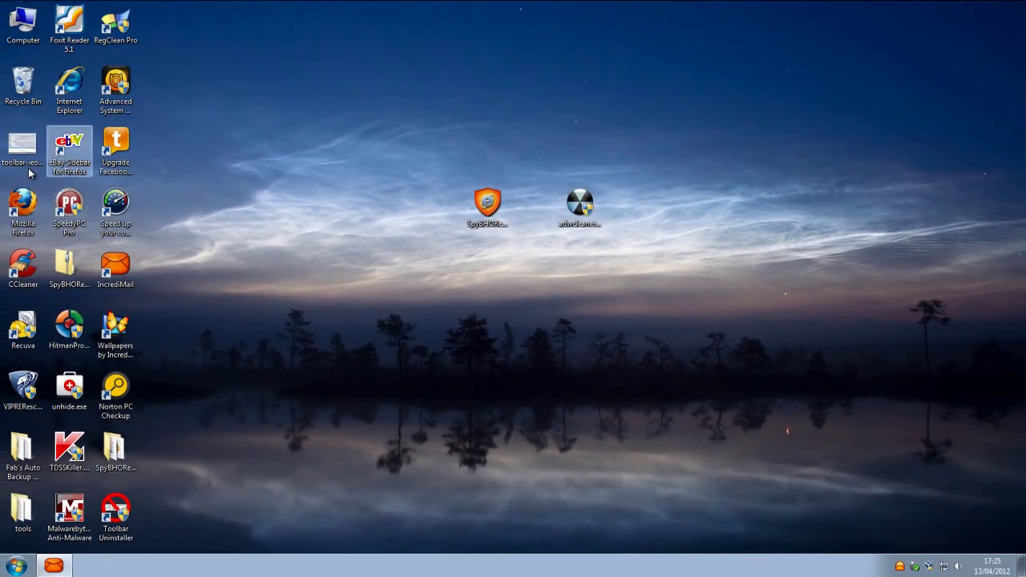
Step: Launch Firefox, review its nine extensions under Tools > Add-ons, then close both tabs
double_click(22, 207)
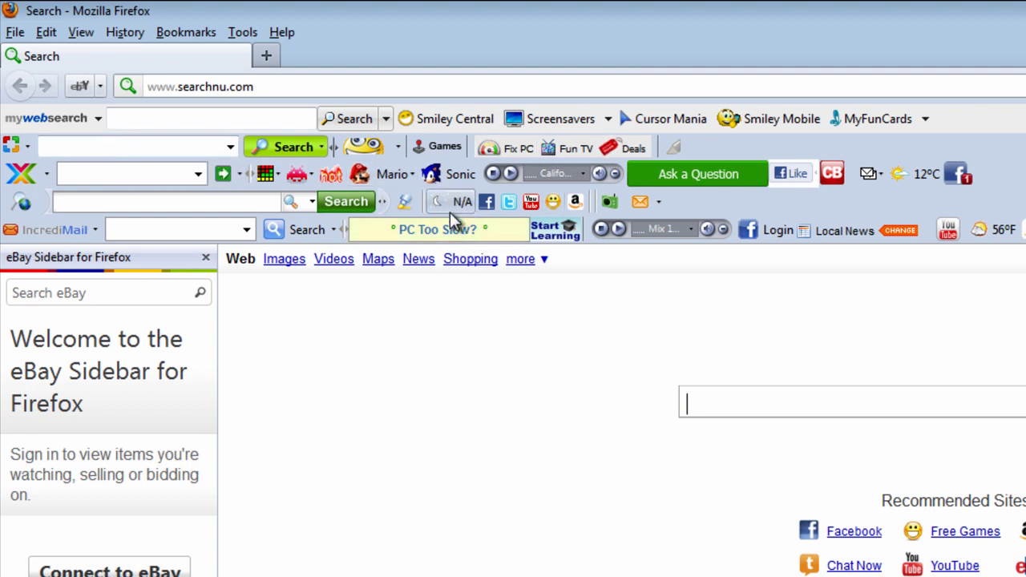
click(240, 33)
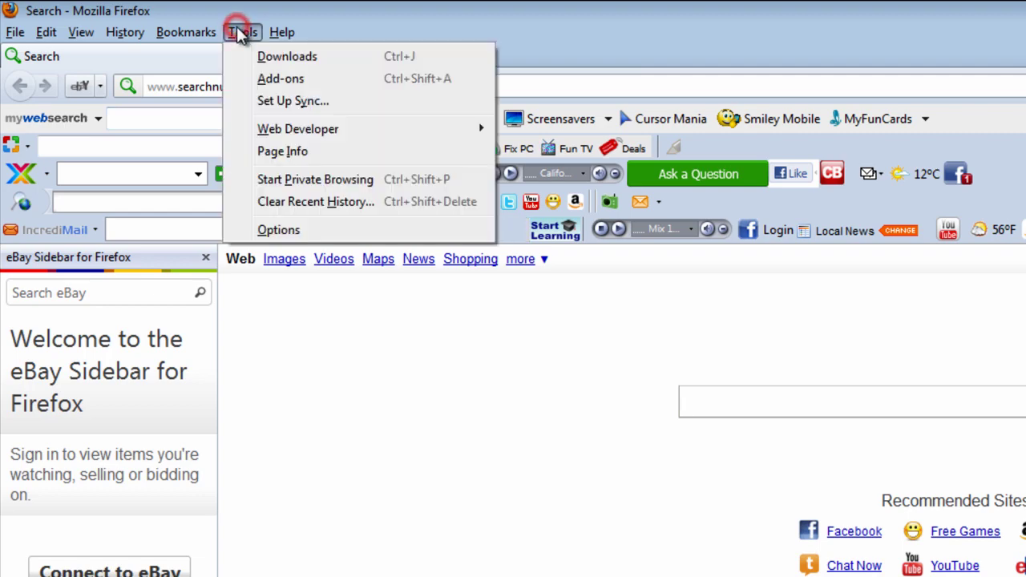
click(293, 79)
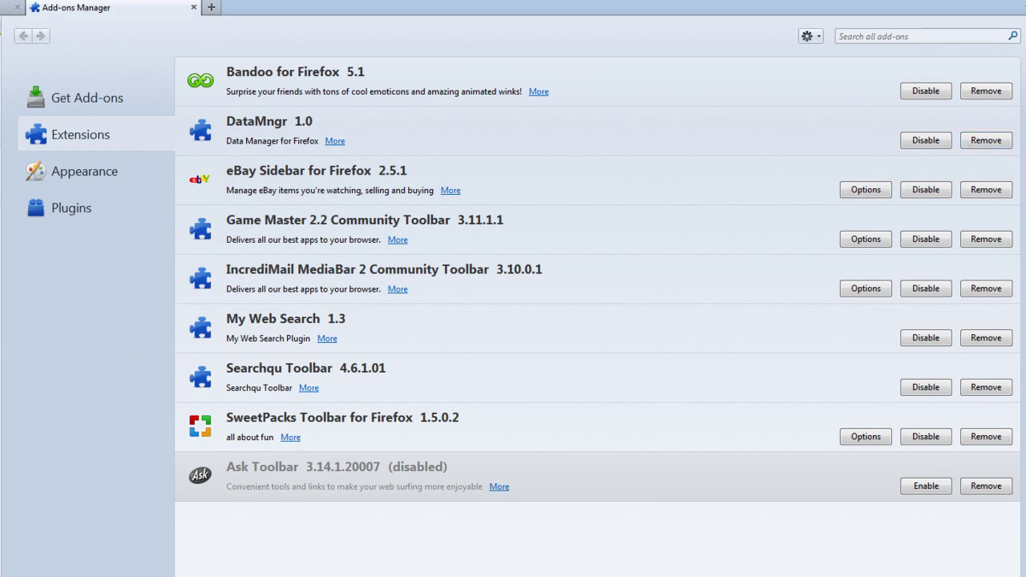
key(alt+F4)
click(411, 320)
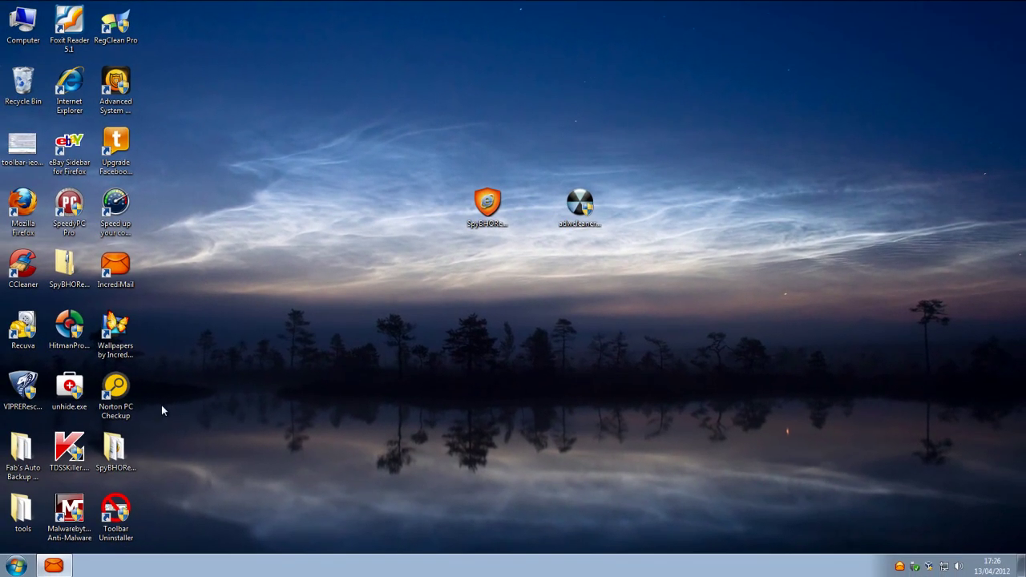
Step: Open Control Panel's Programs and Features, scroll down to VRE Toolbar, then close the window
click(16, 566)
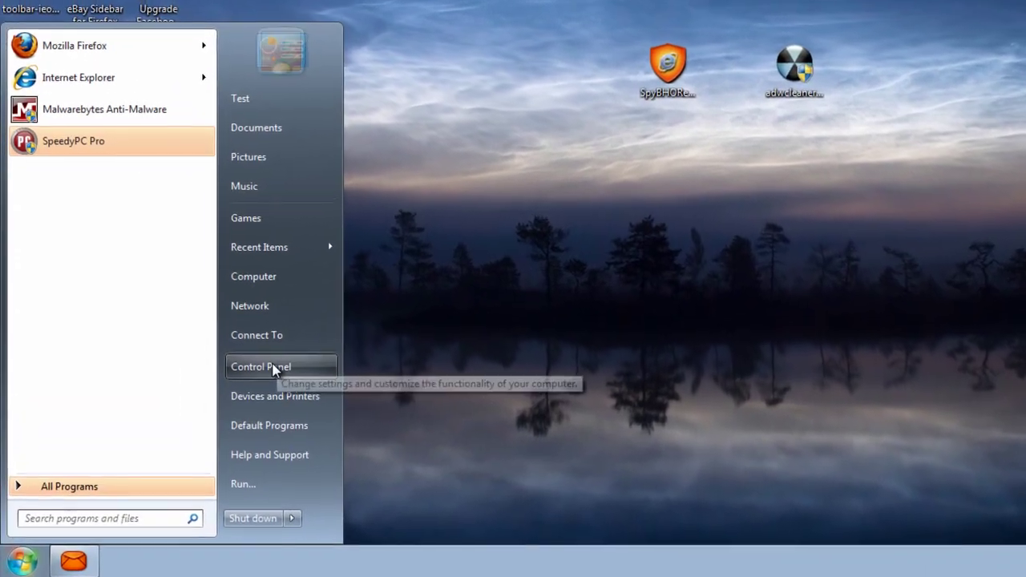
click(202, 417)
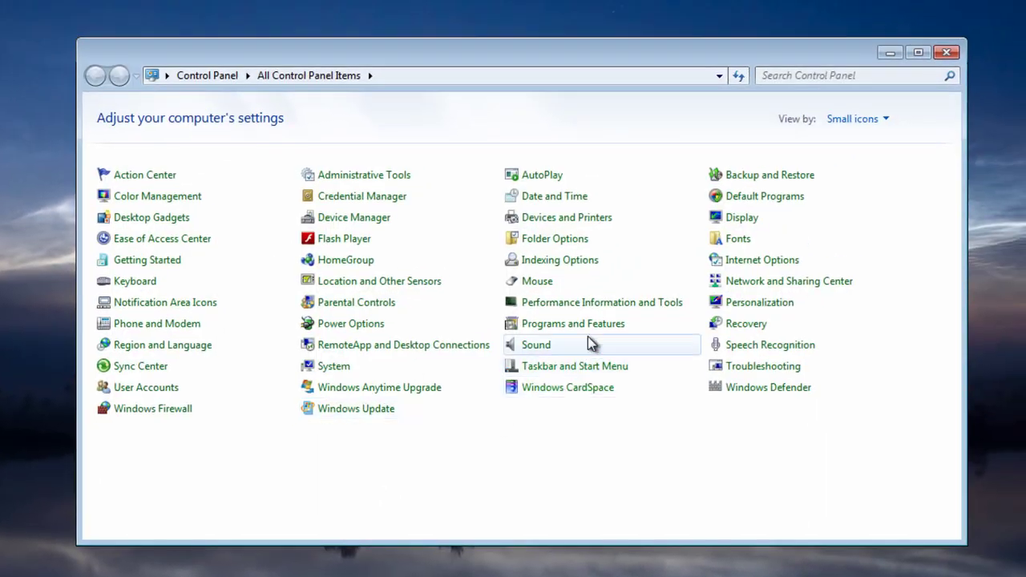
click(578, 326)
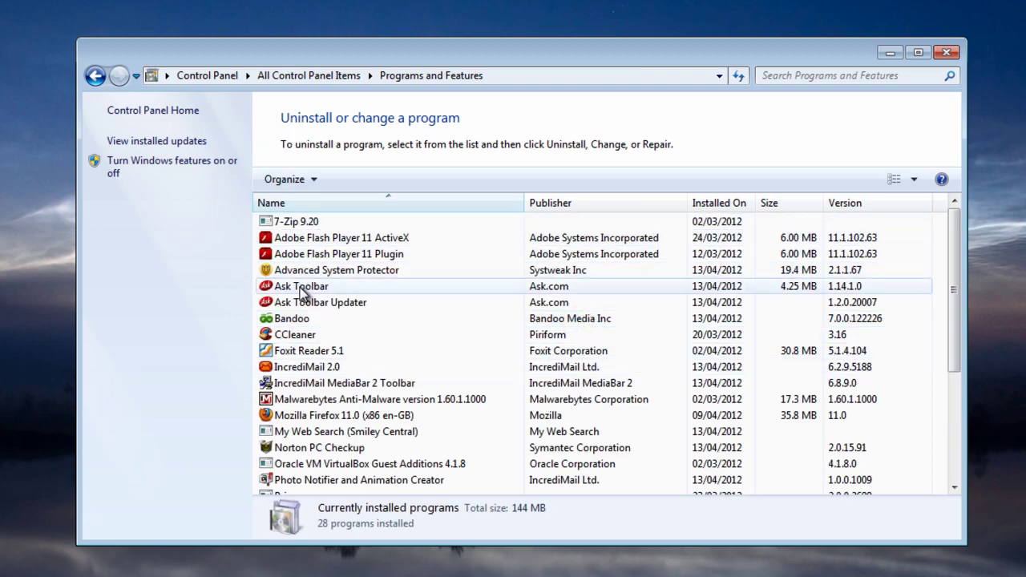
drag(952, 263, 948, 416)
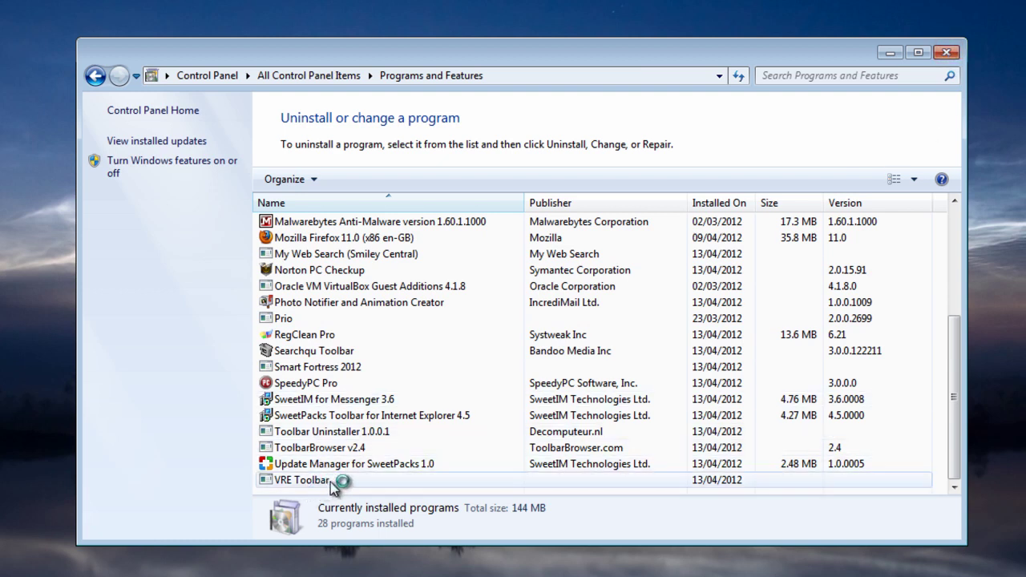
click(946, 52)
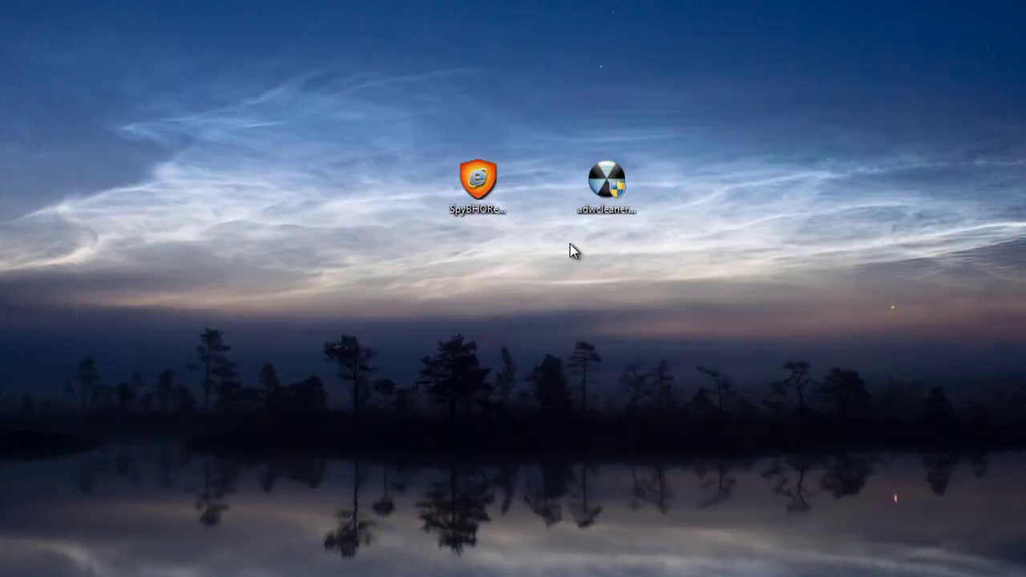
Step: Run SpyBHORemover, inspect the Trellian BHO Impl, DataMngr and Ask Toolbar entries, then close it
double_click(476, 180)
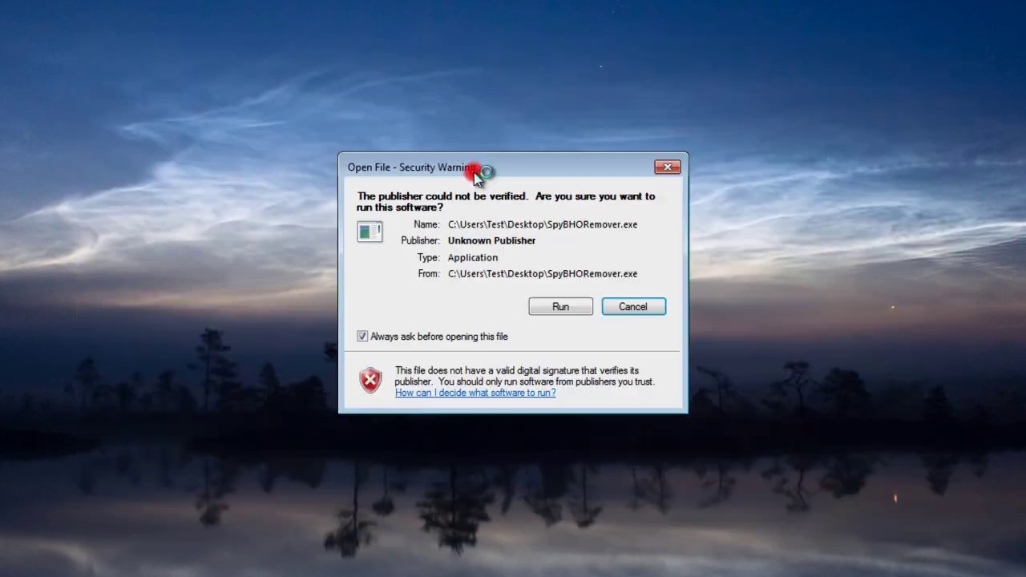
click(556, 307)
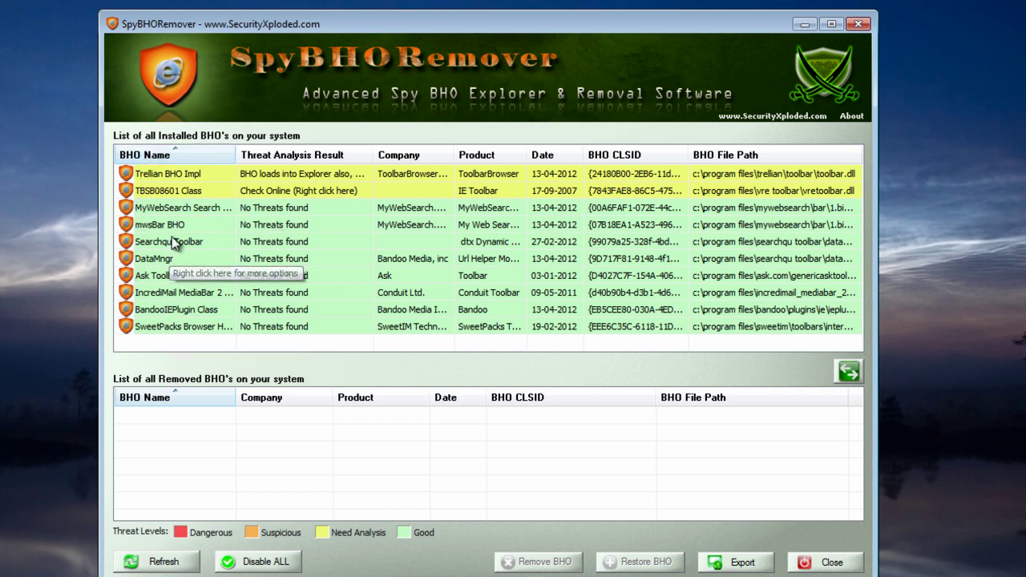
click(185, 173)
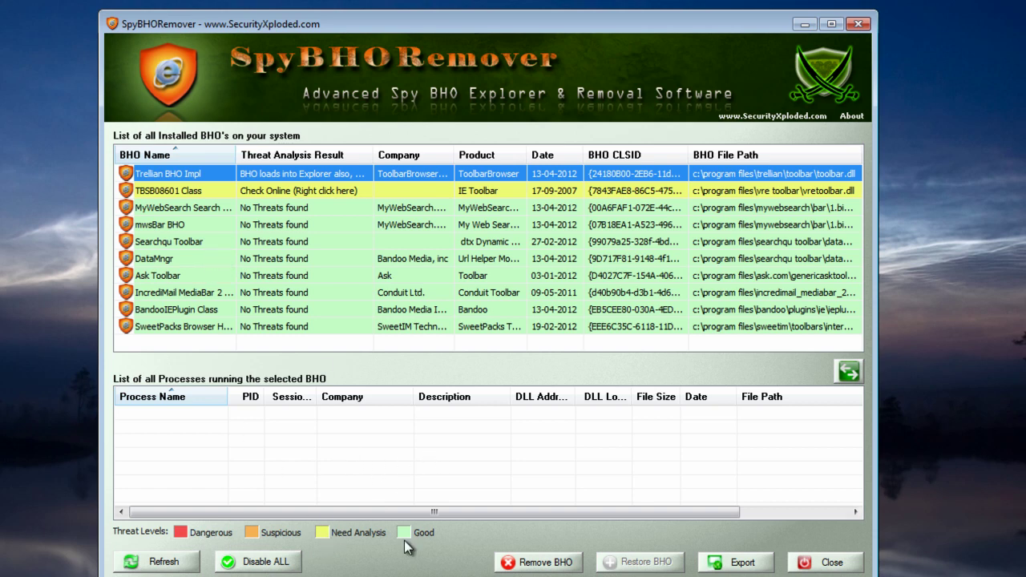
click(193, 257)
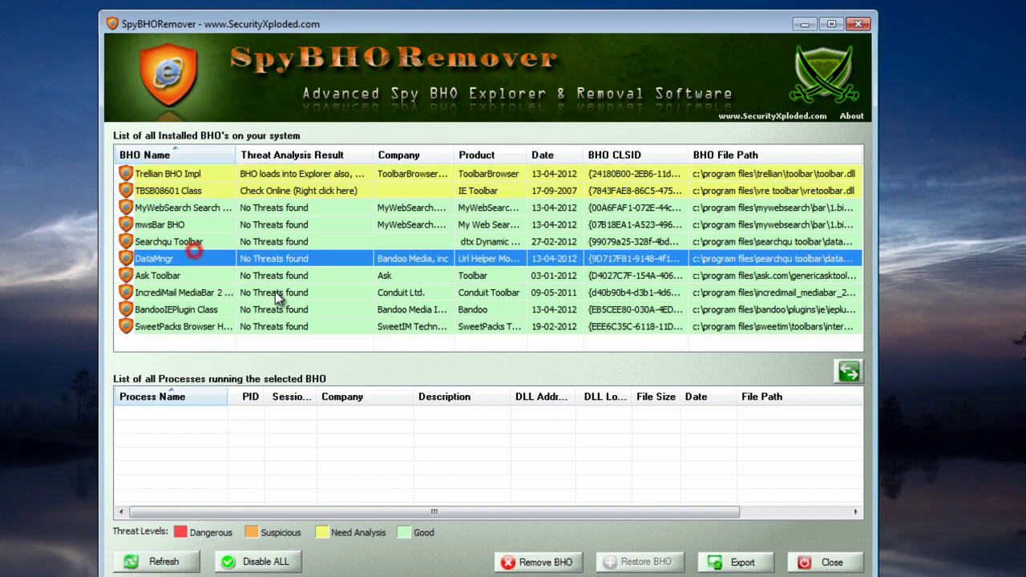
click(156, 275)
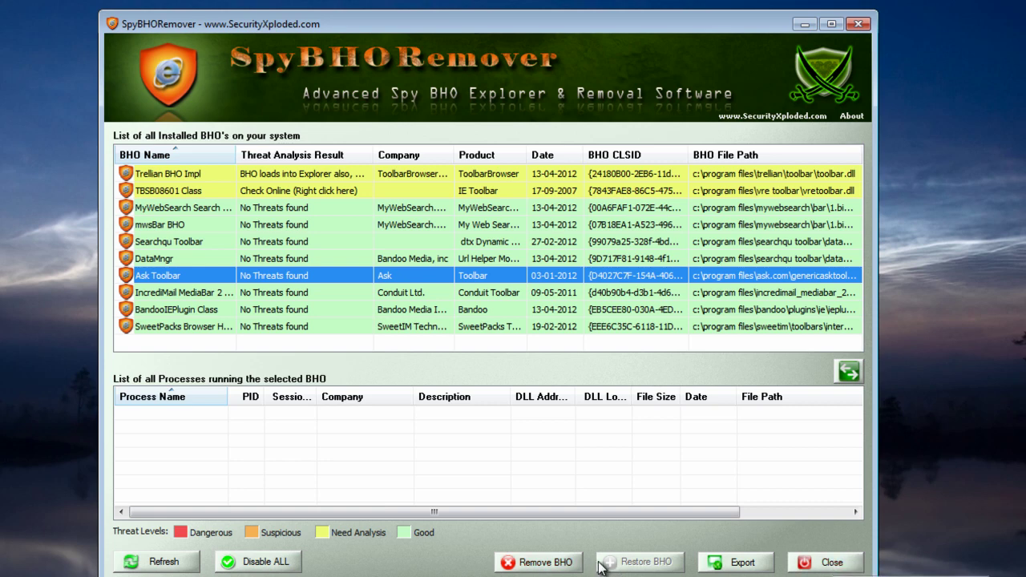
click(821, 563)
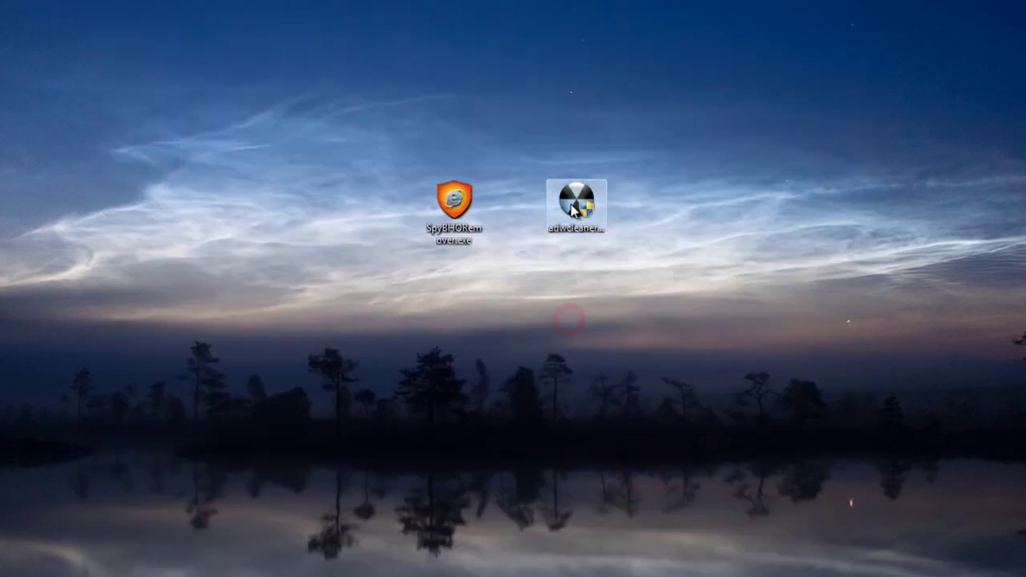
Step: Launch AdwCleaner with administrator approval and run a Search scan for adware
double_click(572, 210)
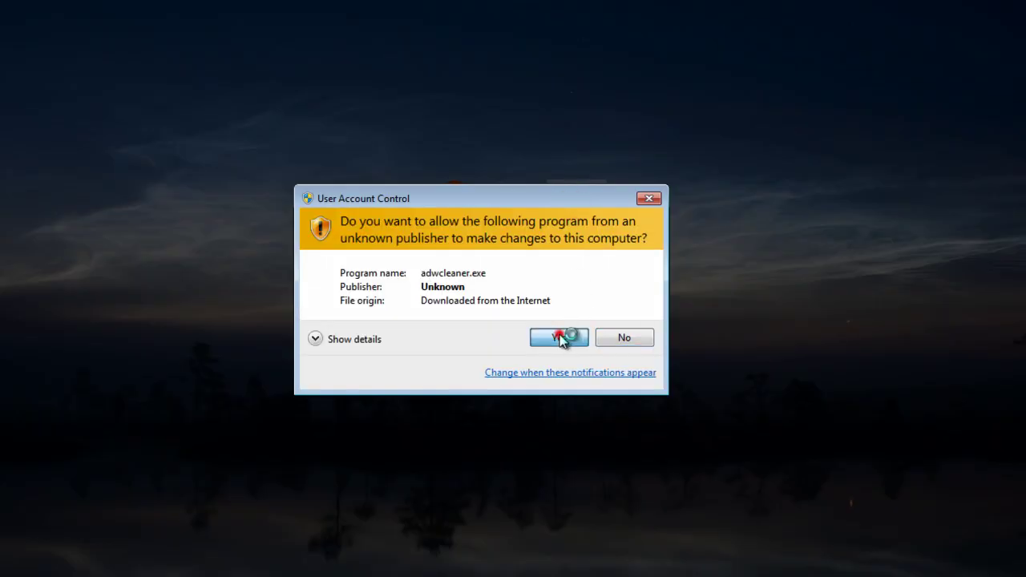
click(559, 337)
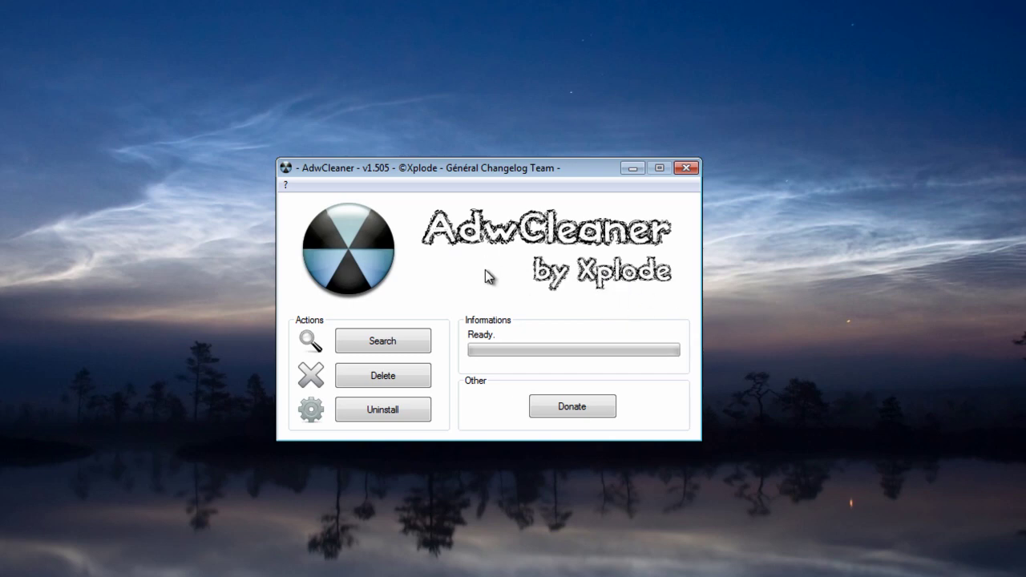
click(377, 344)
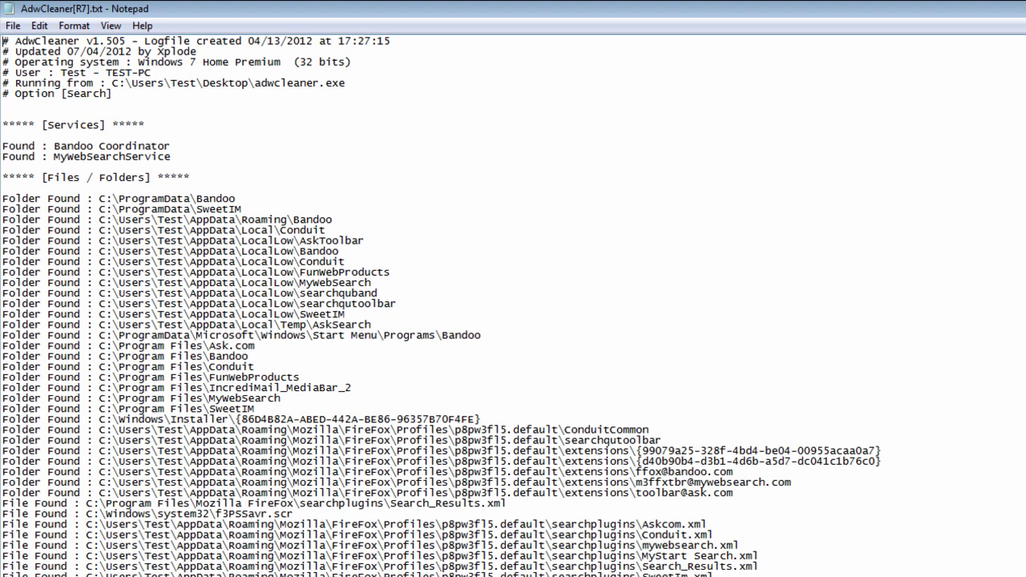
Step: Scroll through the AdwCleaner[R7].txt report down to the conduit and sweetim Firefox entries
scroll(449, 321, down, 20)
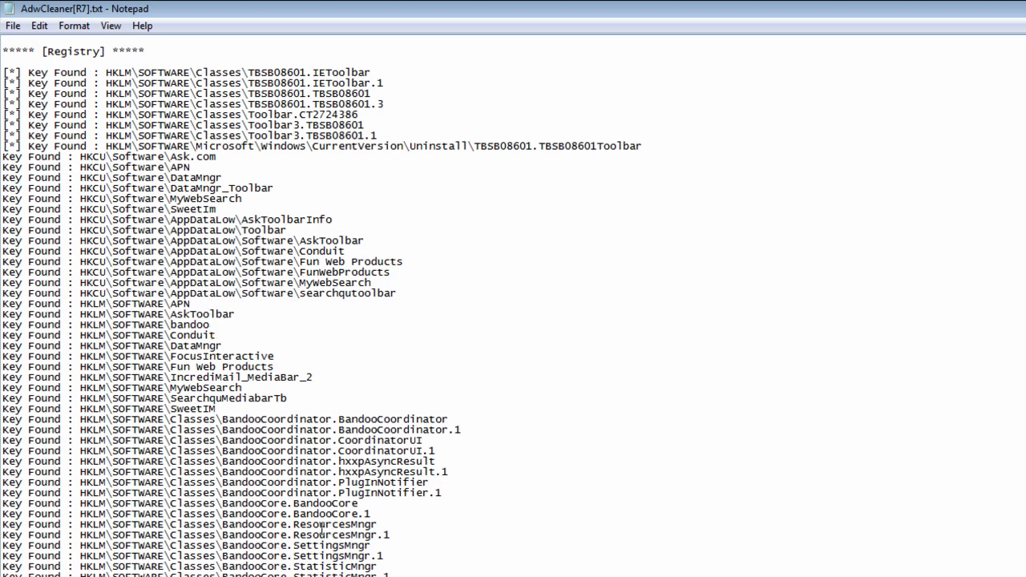
scroll(820, 534, down, 10)
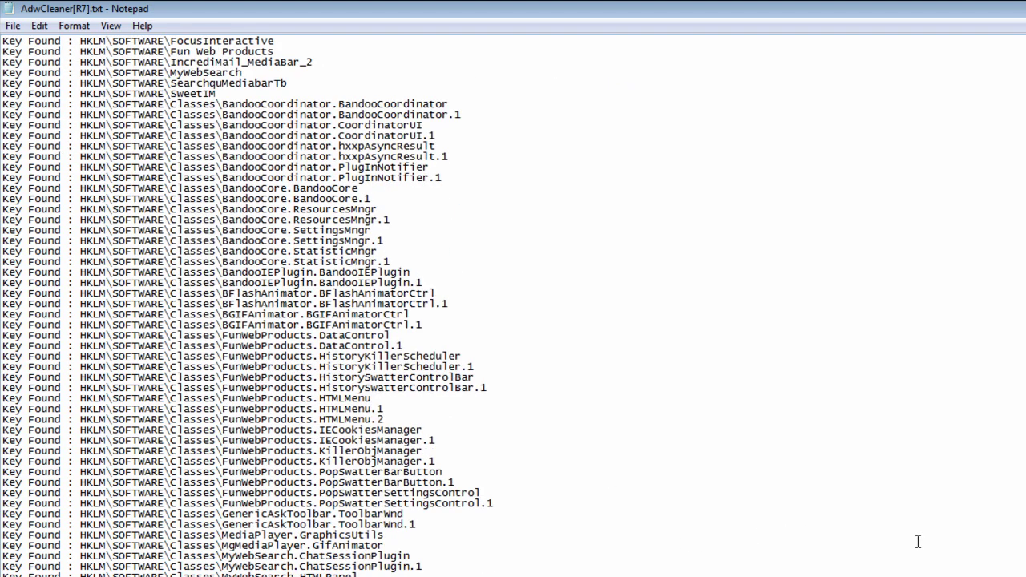
scroll(513, 304, down, 20)
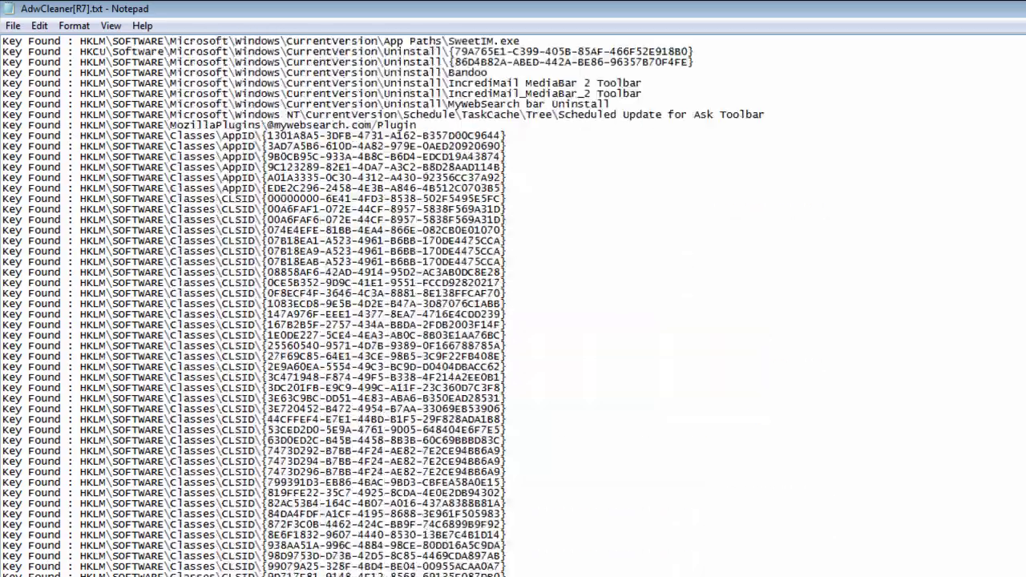
scroll(513, 305, down, 20)
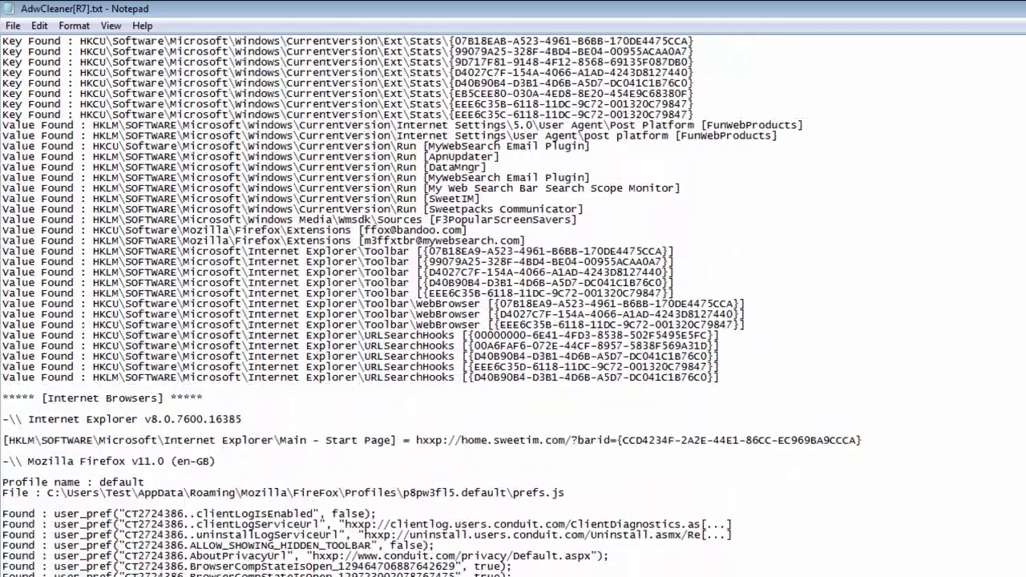
scroll(513, 305, down, 4)
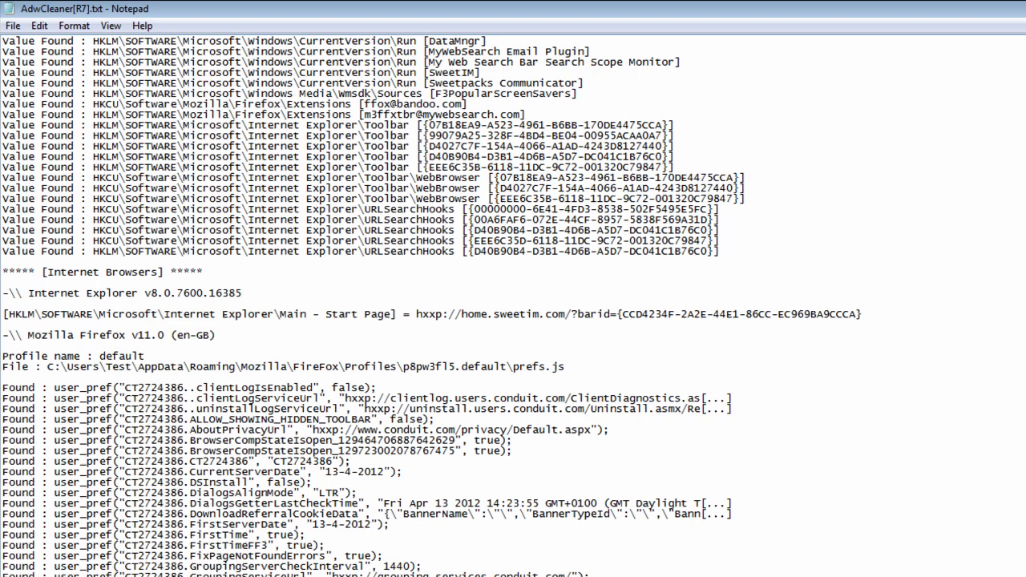
scroll(513, 305, down, 7)
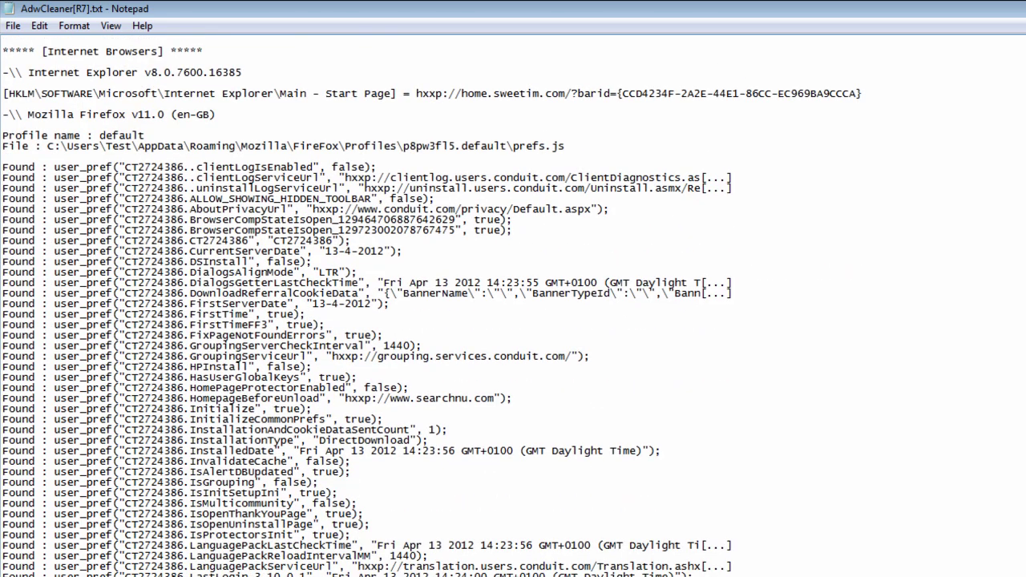
scroll(513, 305, down, 20)
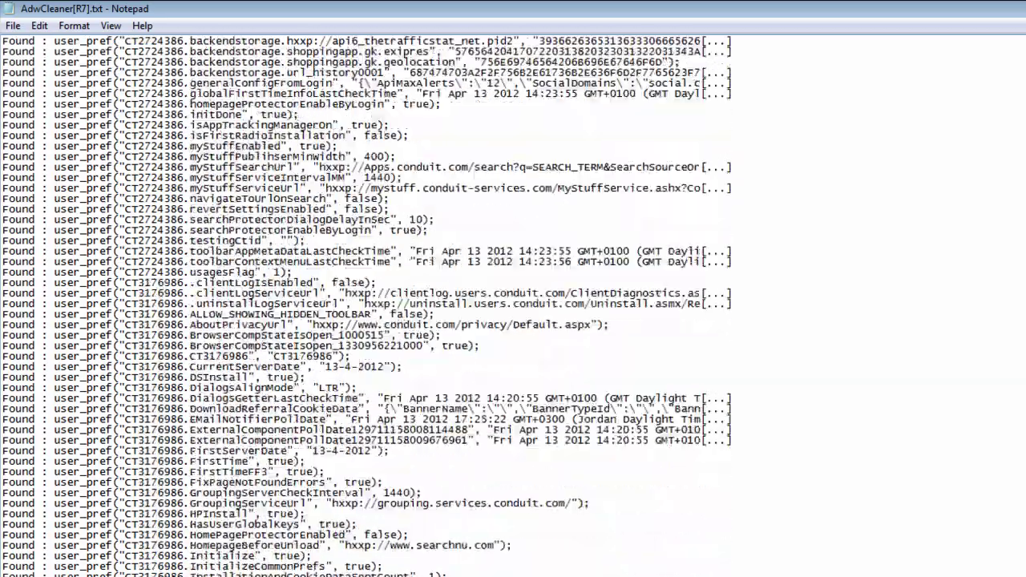
scroll(514, 304, down, 20)
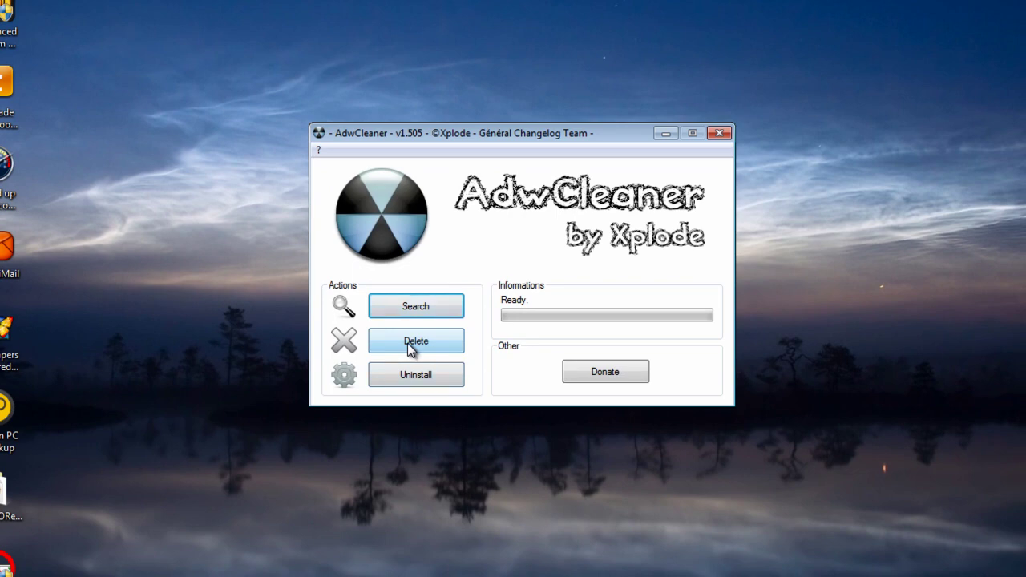
Step: Delete the detected adware in AdwCleaner, confirming program closing, the notice, and the restart
click(407, 343)
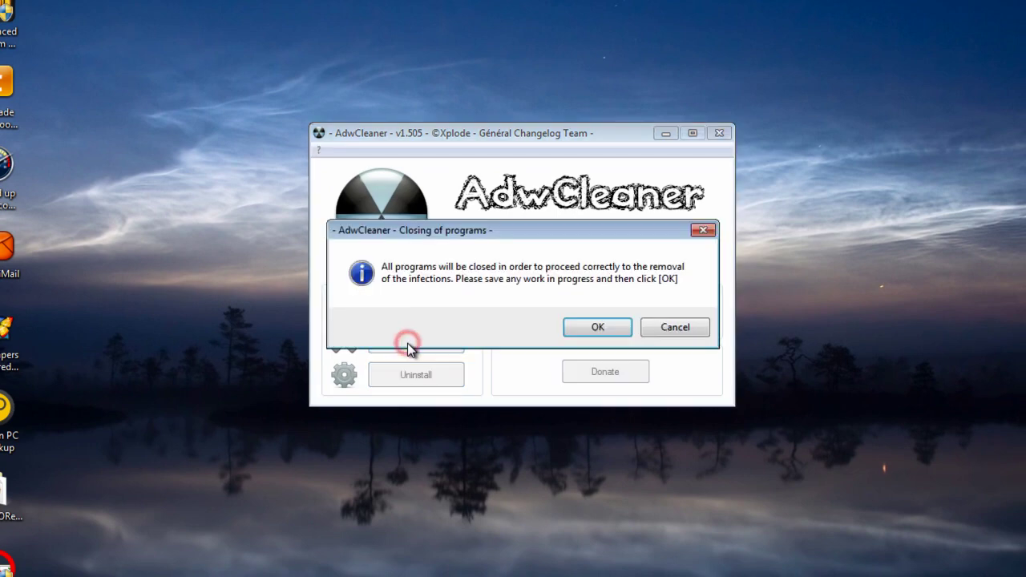
click(600, 330)
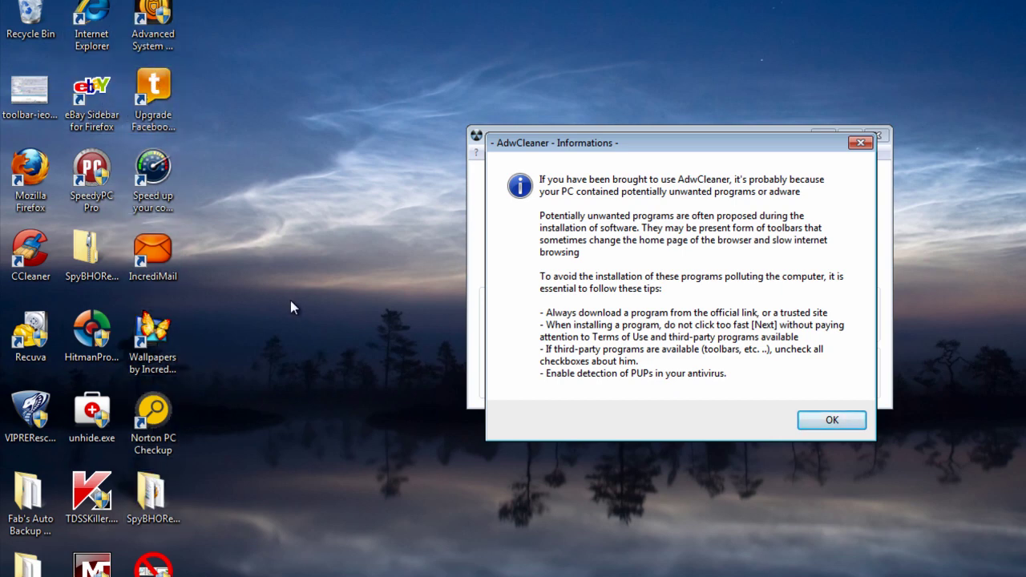
click(832, 422)
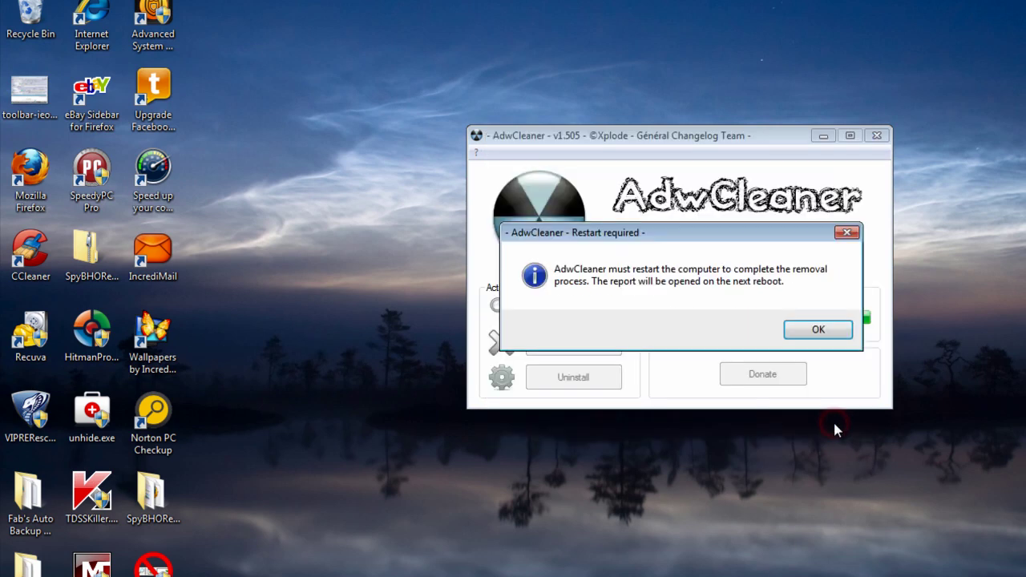
click(822, 328)
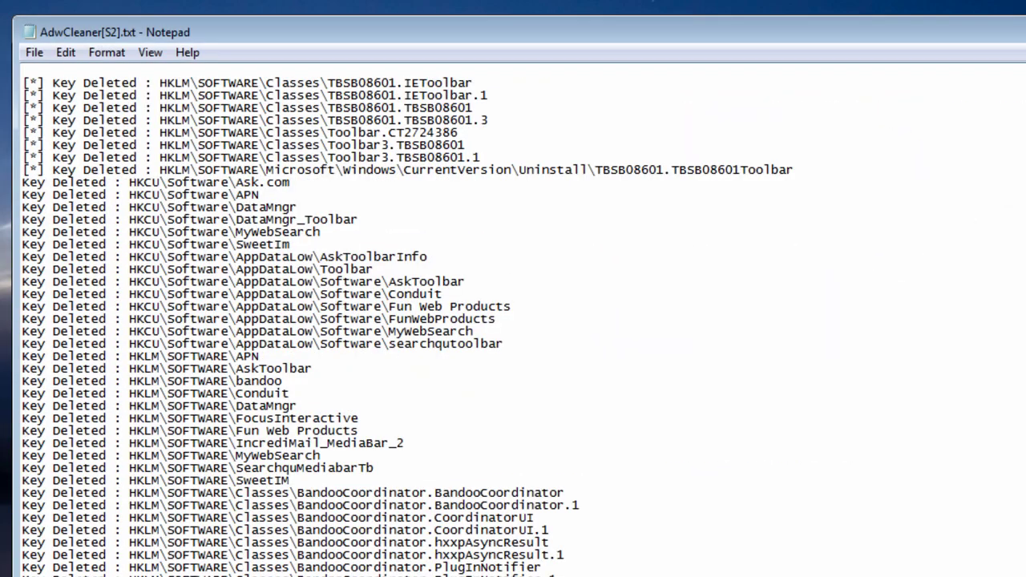
Step: Scroll back up through the AdwCleaner[S2].txt deletion log after the reboot
scroll(513, 321, up, 4)
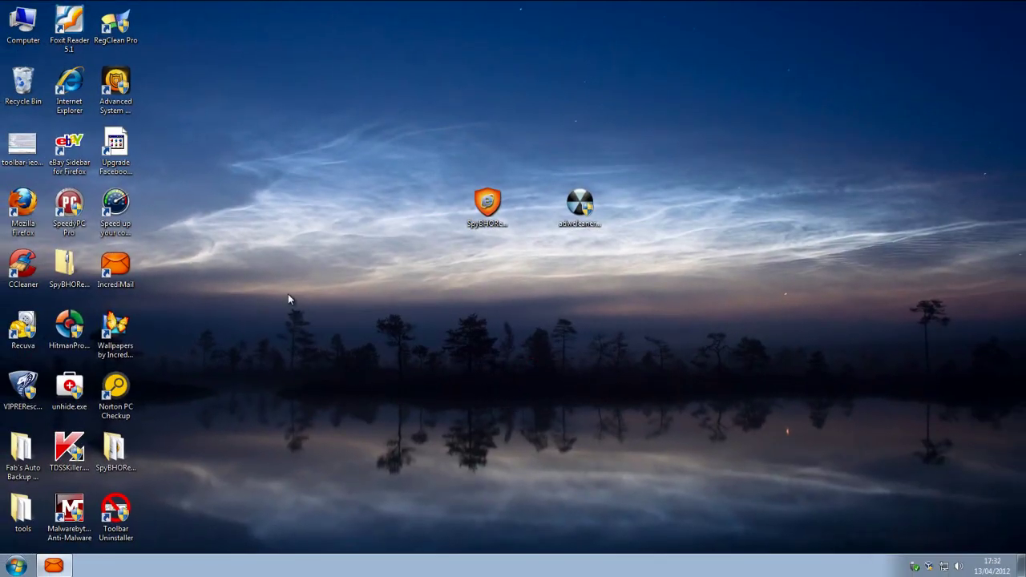
Step: Reopen Internet Explorer on the MyStart by IncrediMail page and dismiss the search-provider prompt
double_click(83, 78)
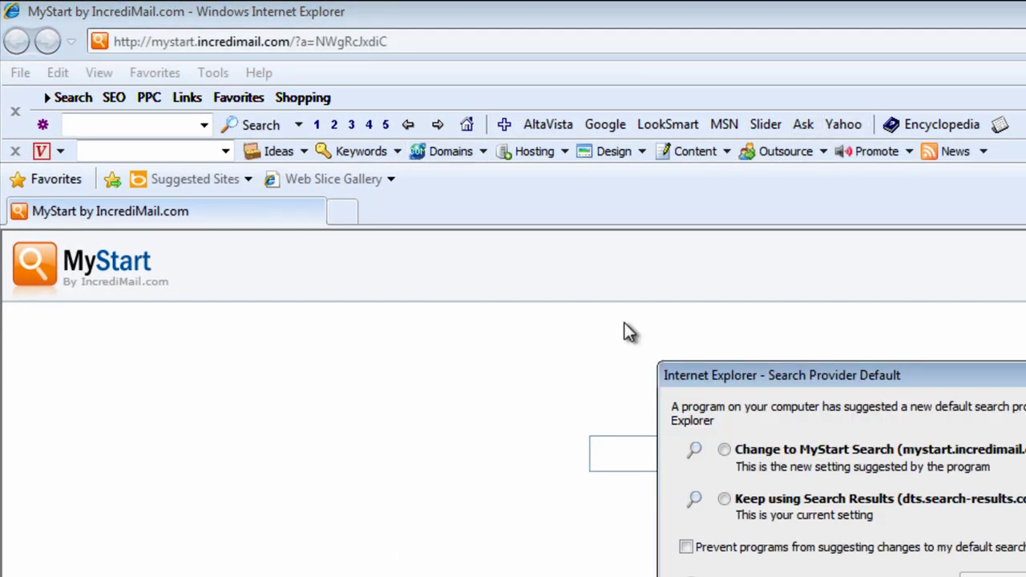
key(Escape)
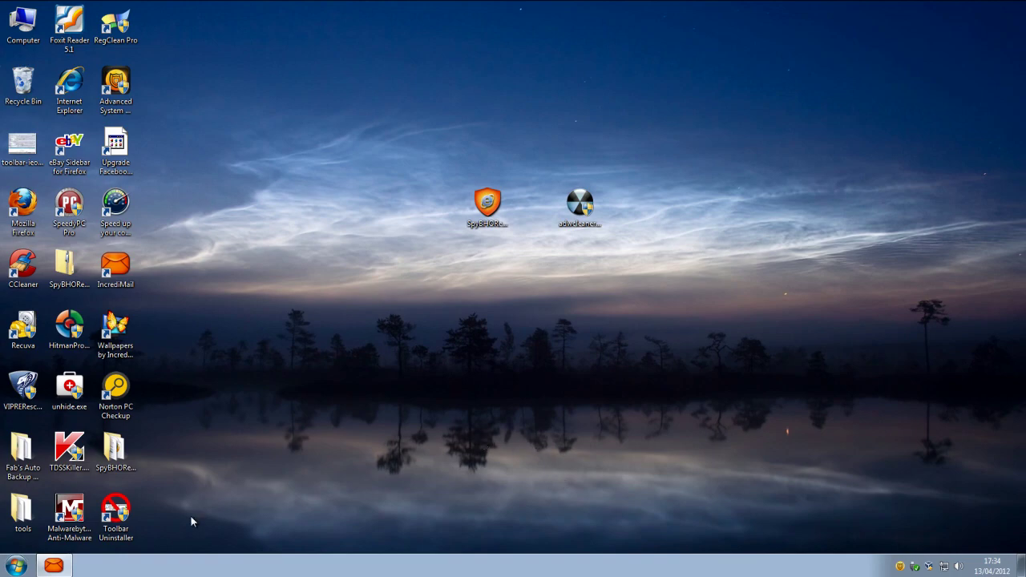
Step: Open Programs and Features from the Control Panel and stop RegClean Pro's registry scan
click(16, 566)
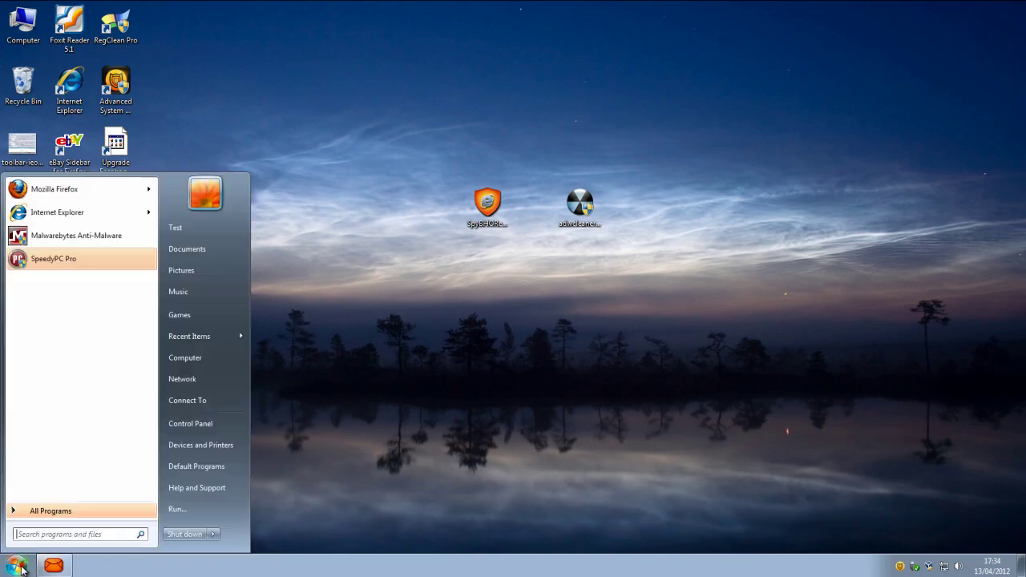
click(208, 427)
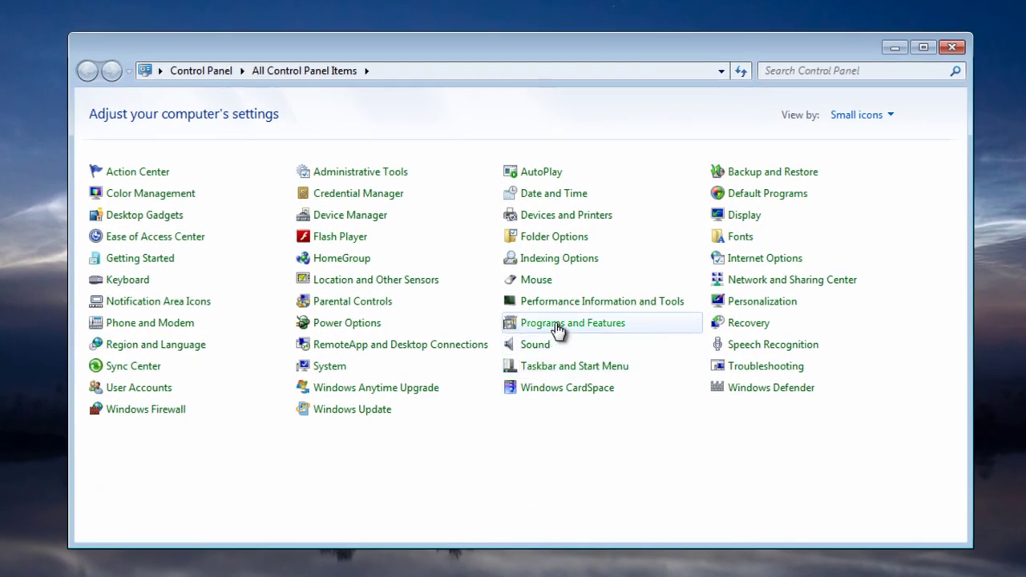
click(558, 325)
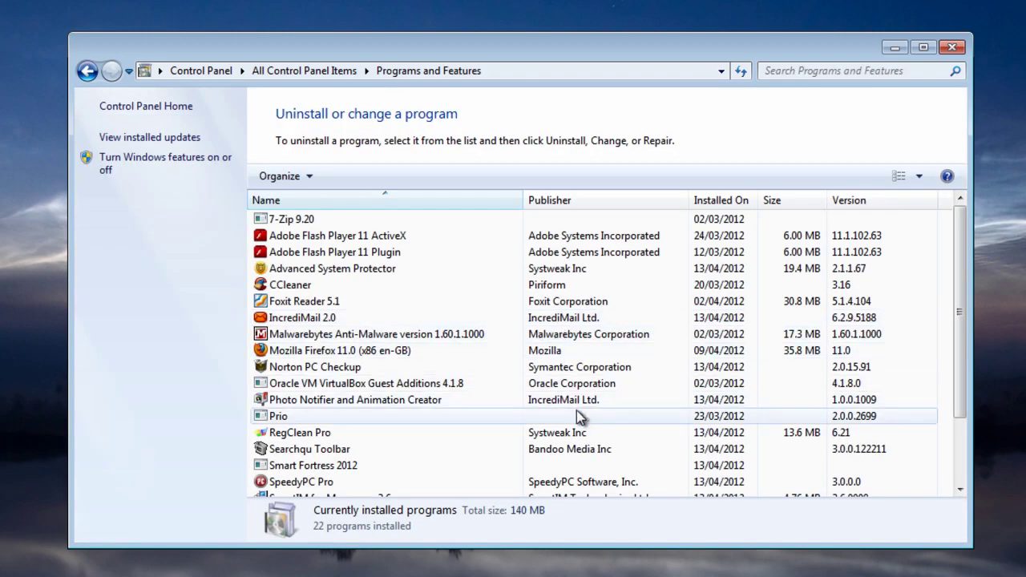
drag(960, 269, 942, 378)
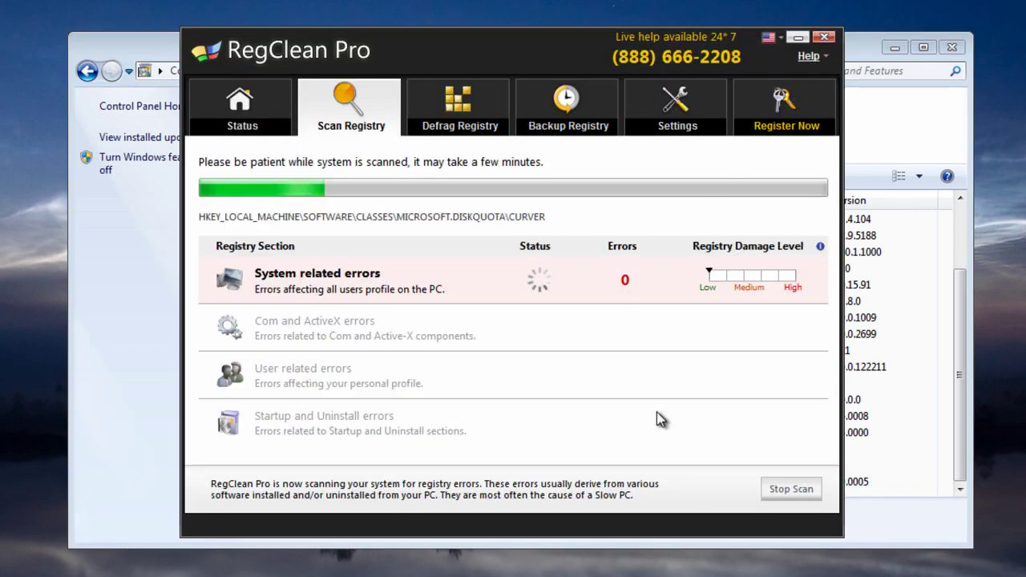
click(791, 490)
click(576, 336)
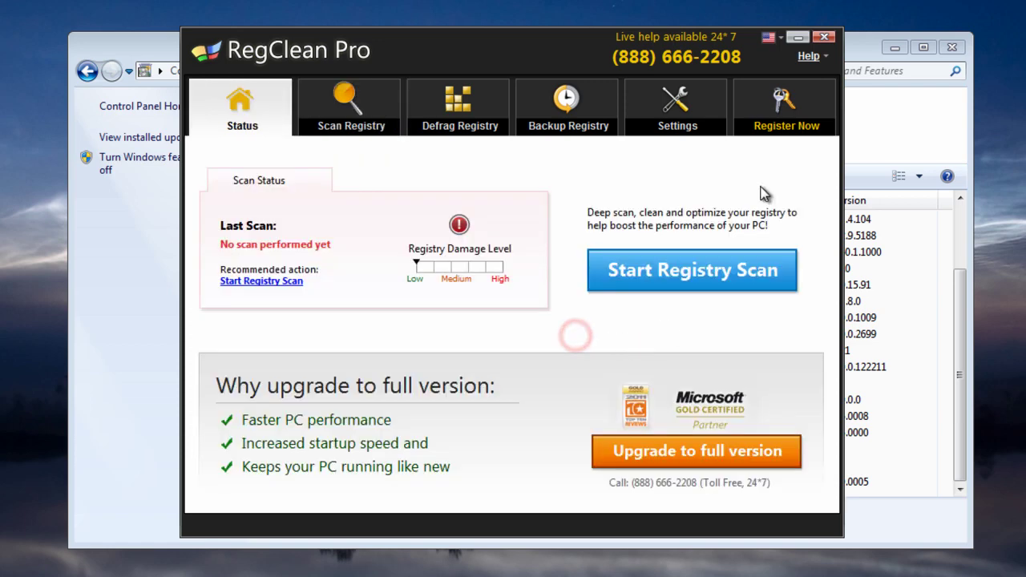
Step: Close RegClean Pro and uninstall Update Manager for SweetPacks 1.0
click(824, 37)
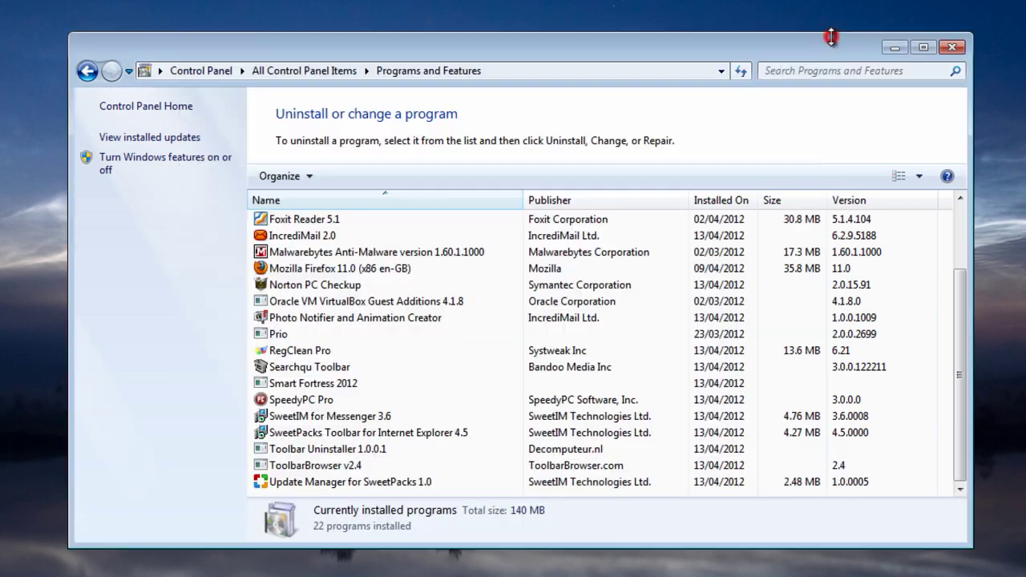
click(329, 484)
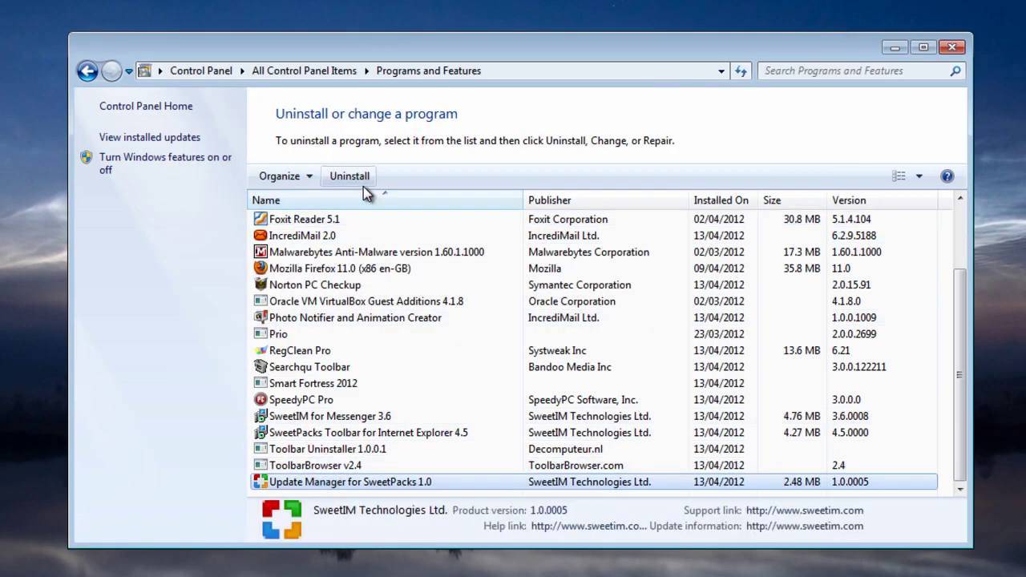
click(350, 177)
click(591, 287)
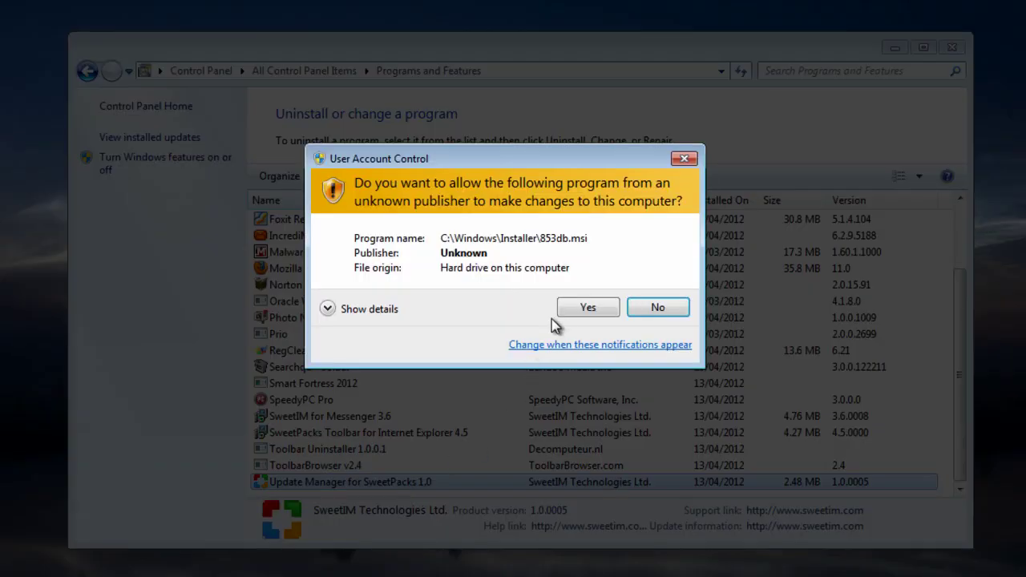
click(564, 313)
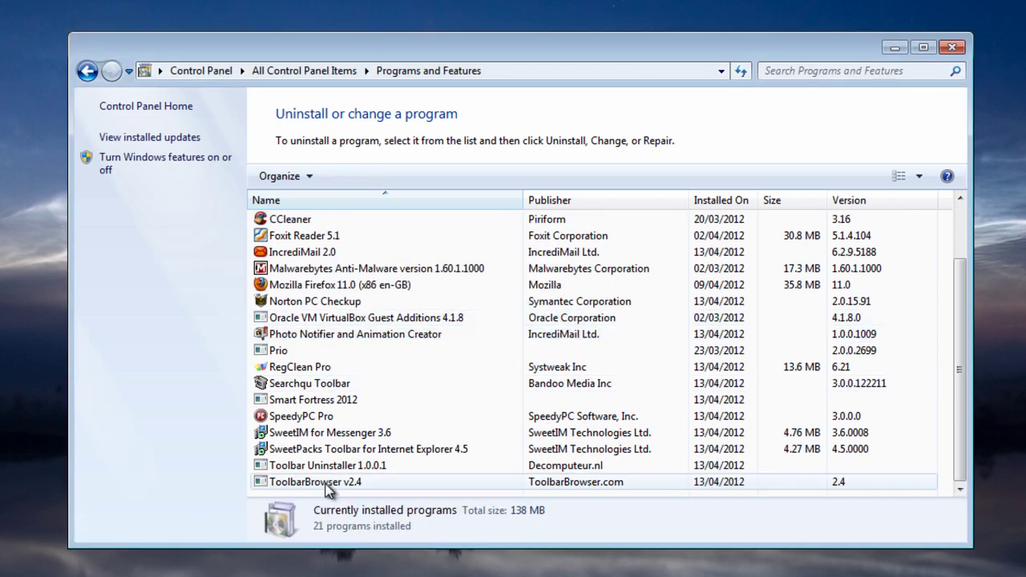
Step: Completely uninstall ToolbarBrowser v2.4
click(321, 483)
click(349, 175)
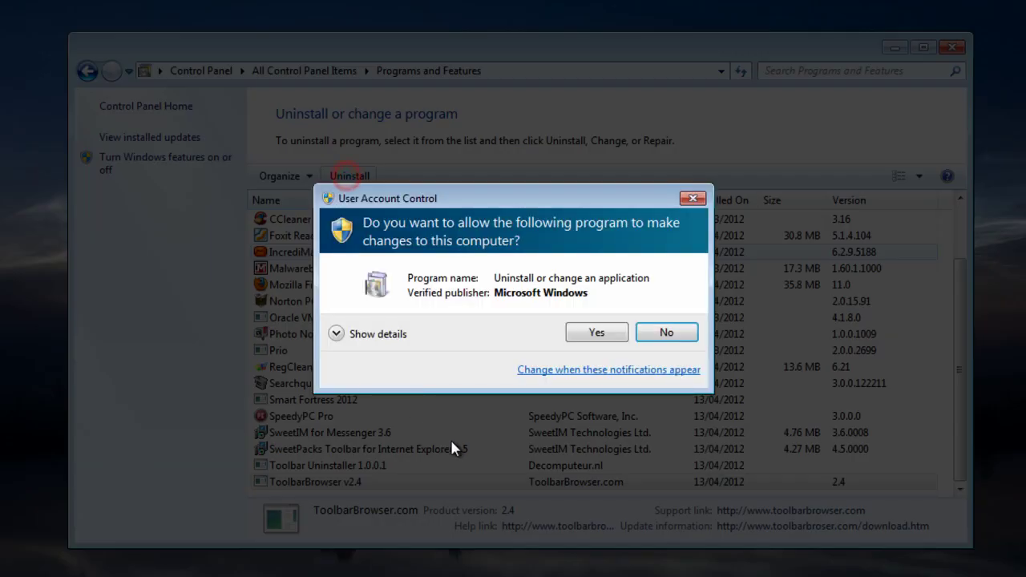
click(594, 332)
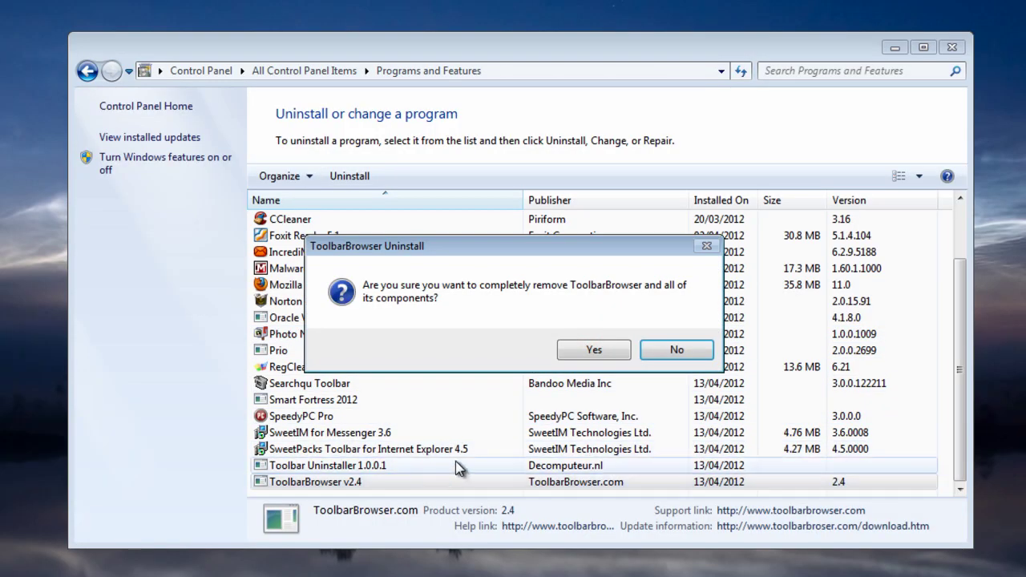
click(593, 349)
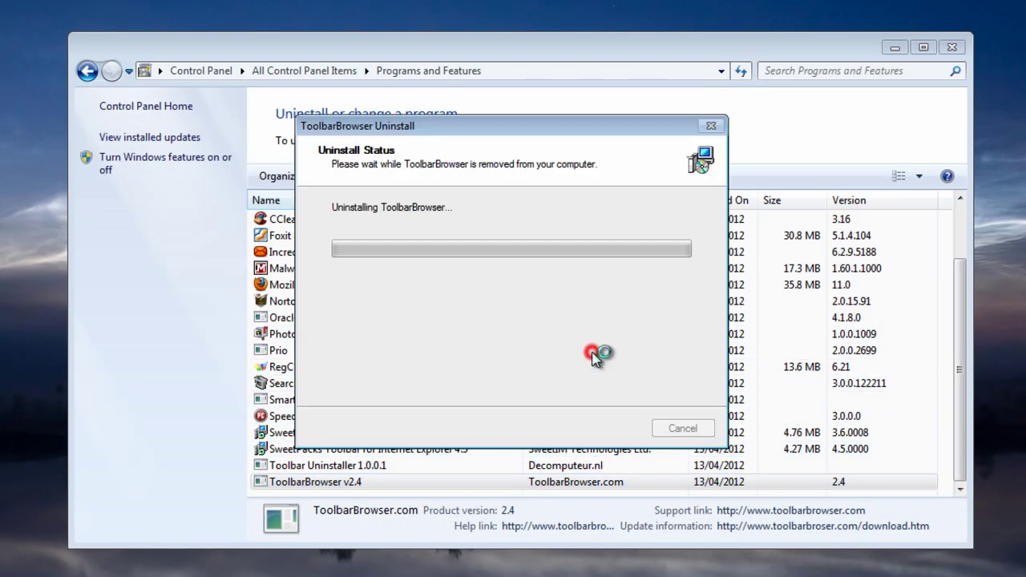
click(655, 348)
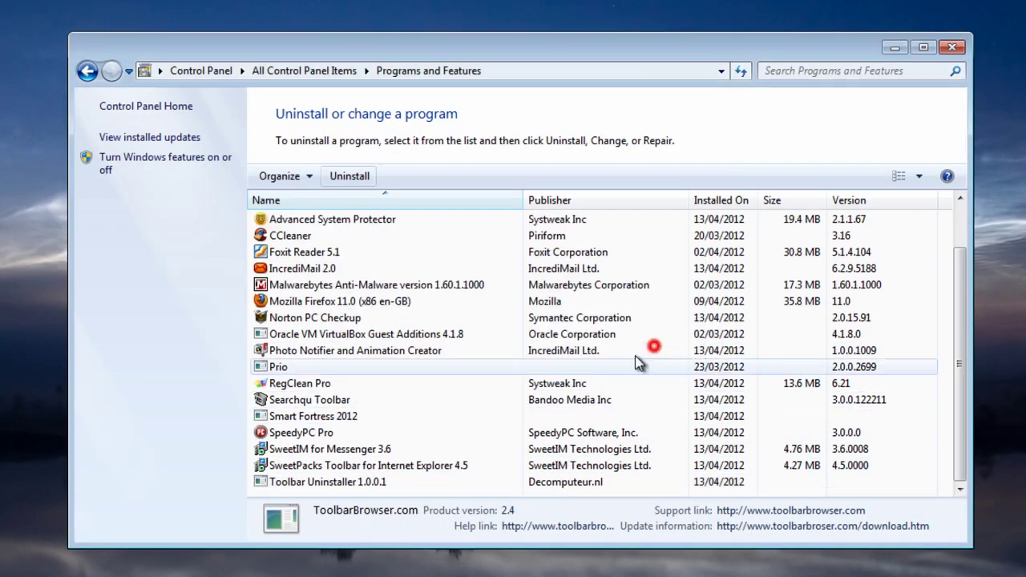
Step: Uninstall Toolbar Uninstaller 1.0.0.1, then select SweetPacks Toolbar for Internet Explorer 4.5
click(337, 482)
click(353, 176)
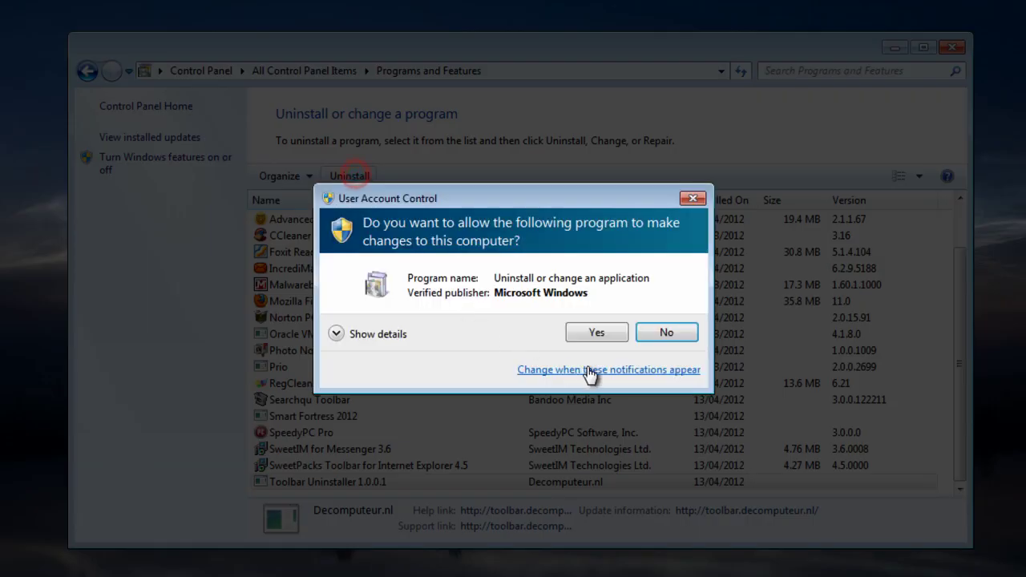
click(602, 333)
click(586, 347)
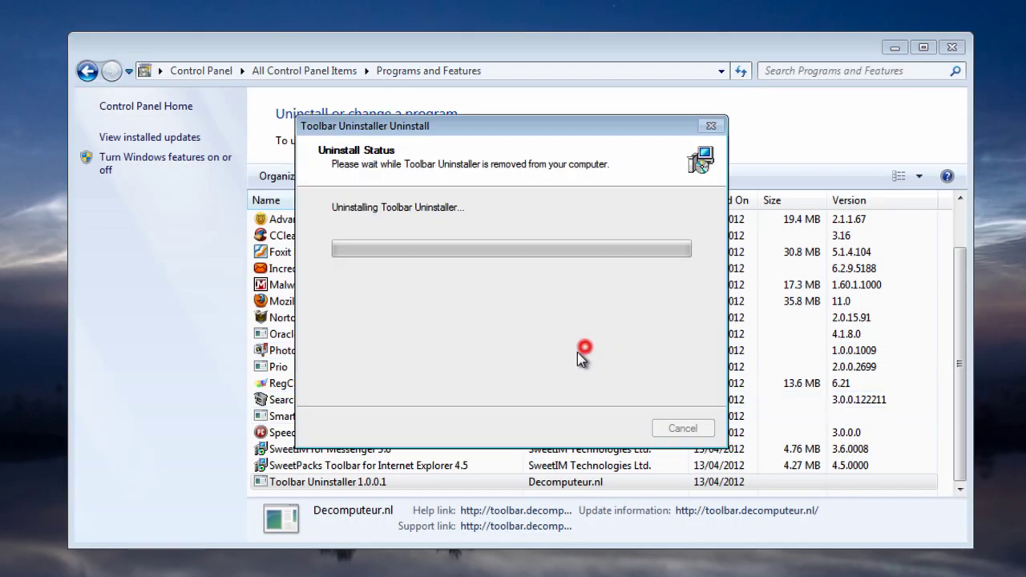
click(663, 348)
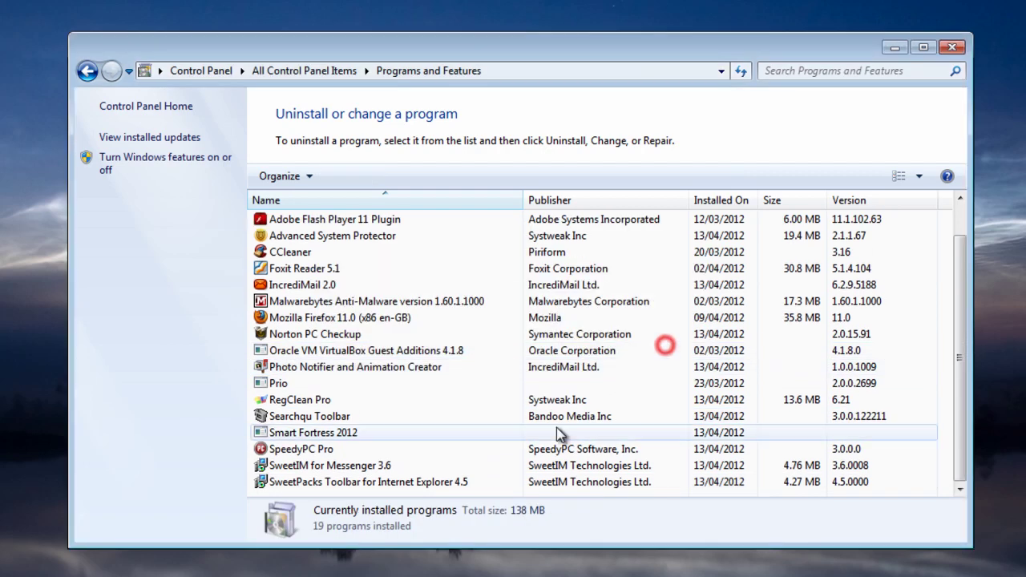
click(367, 482)
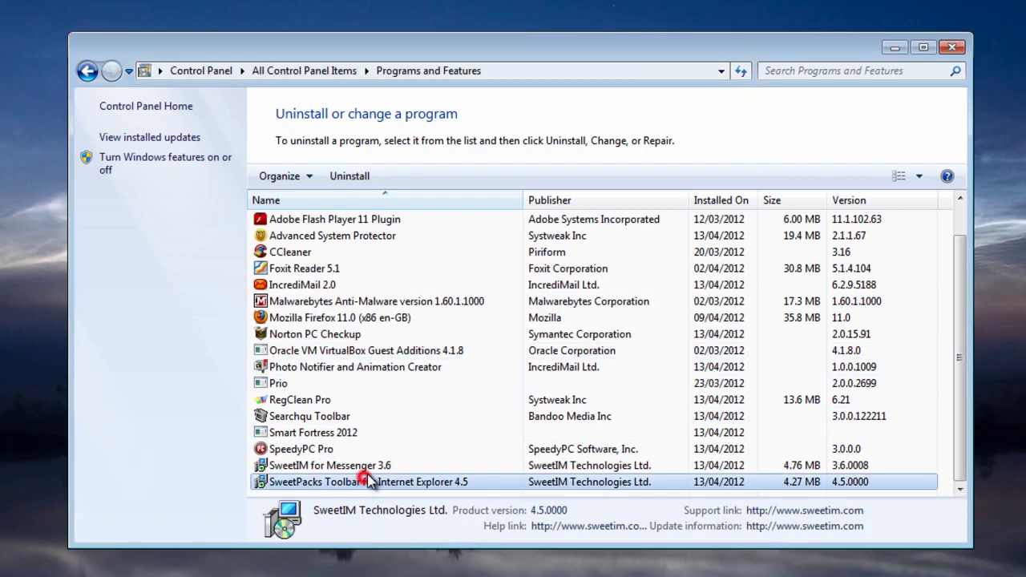
Step: Uninstall SweetPacks Toolbar for Internet Explorer and view its Firefox toolbar removal instructions
click(349, 176)
click(610, 287)
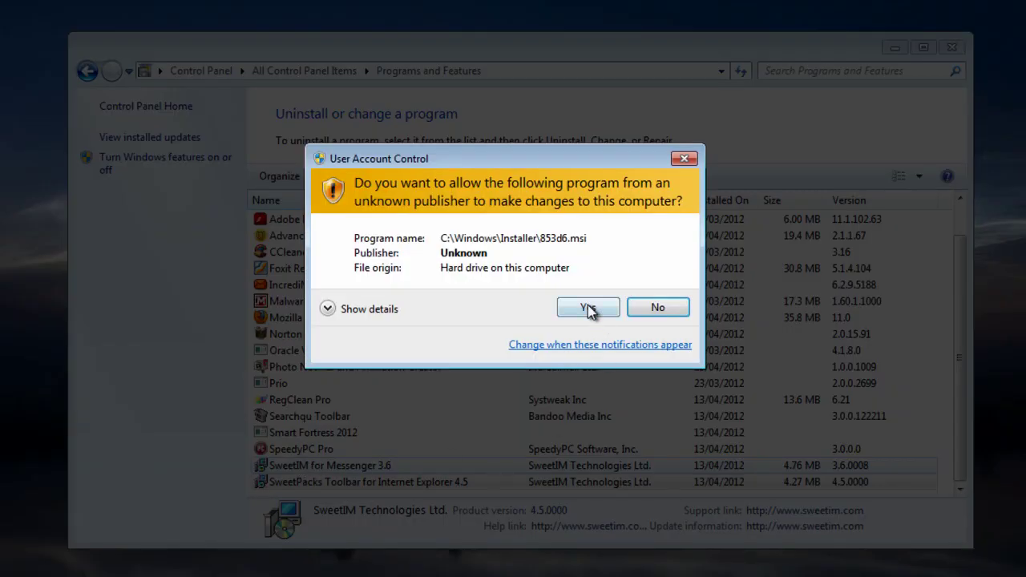
click(588, 305)
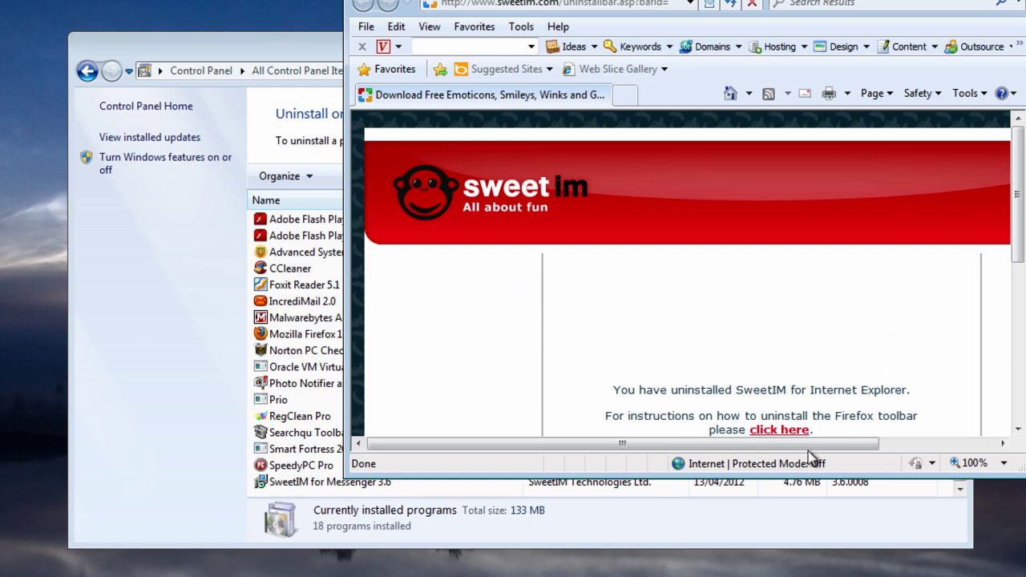
click(780, 433)
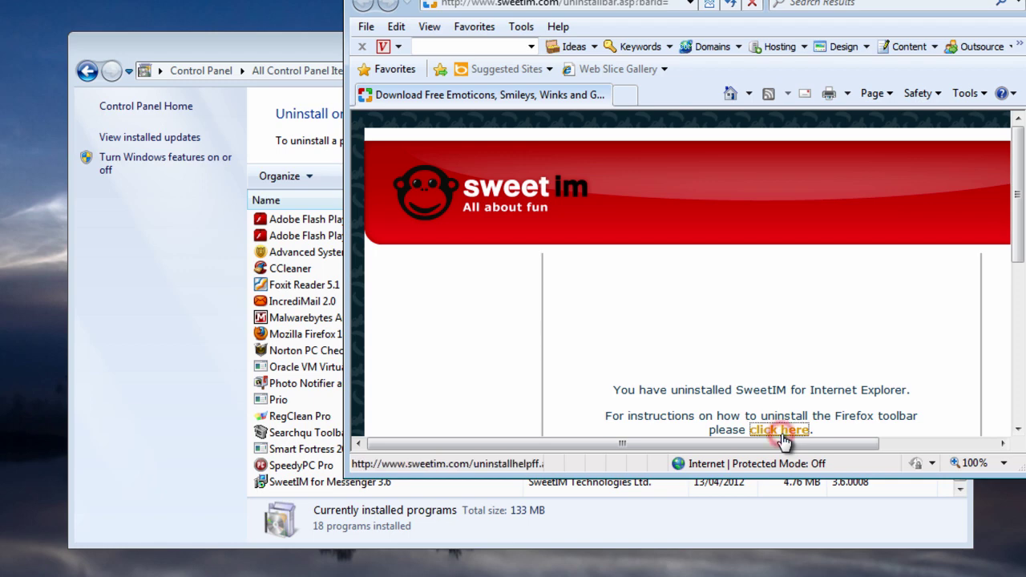
scroll(878, 323, down, 4)
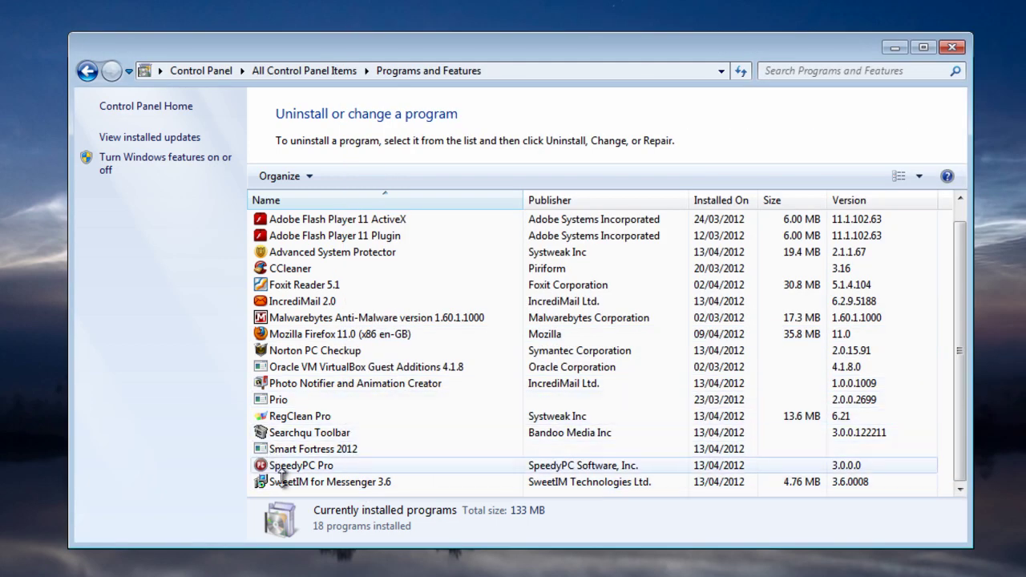
Step: Uninstall SweetIM for Messenger 3.6 and close its goodbye page
click(281, 482)
click(357, 175)
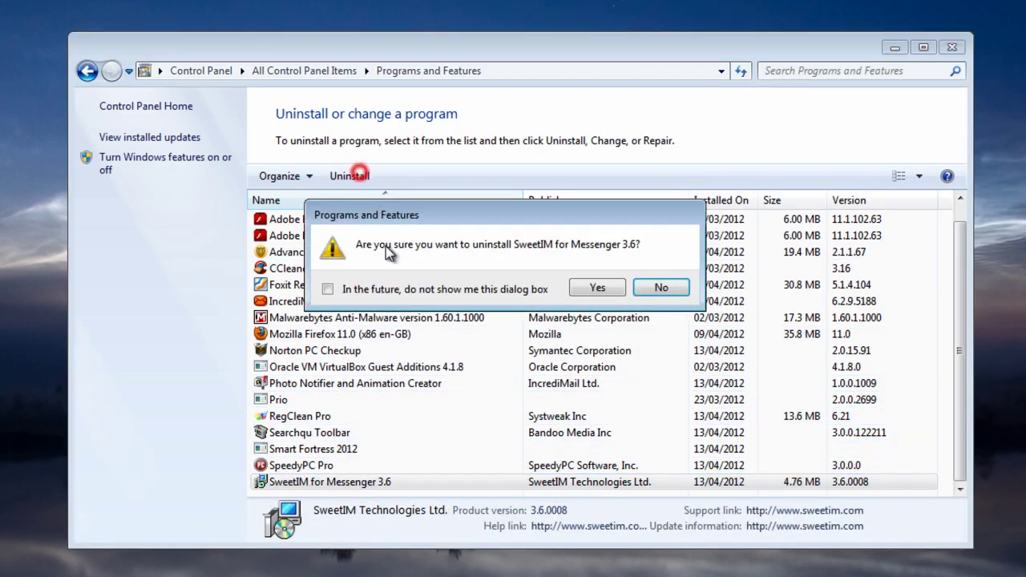
click(598, 289)
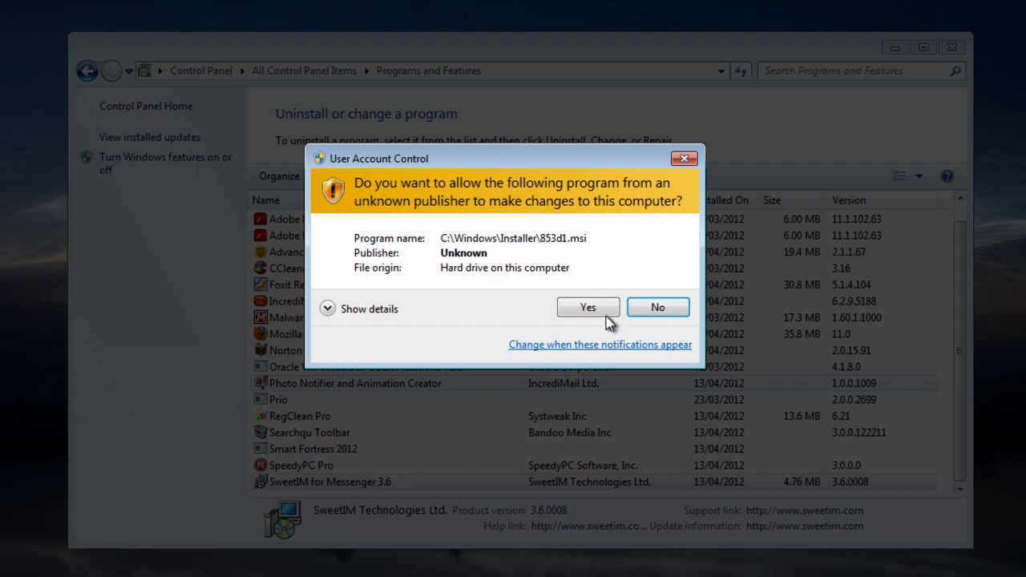
click(607, 314)
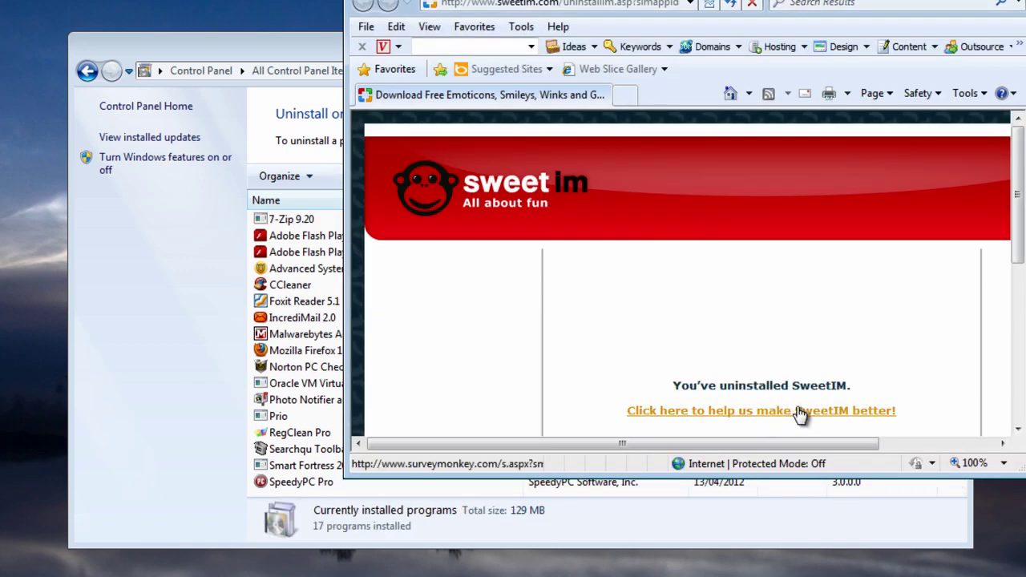
key(alt+F4)
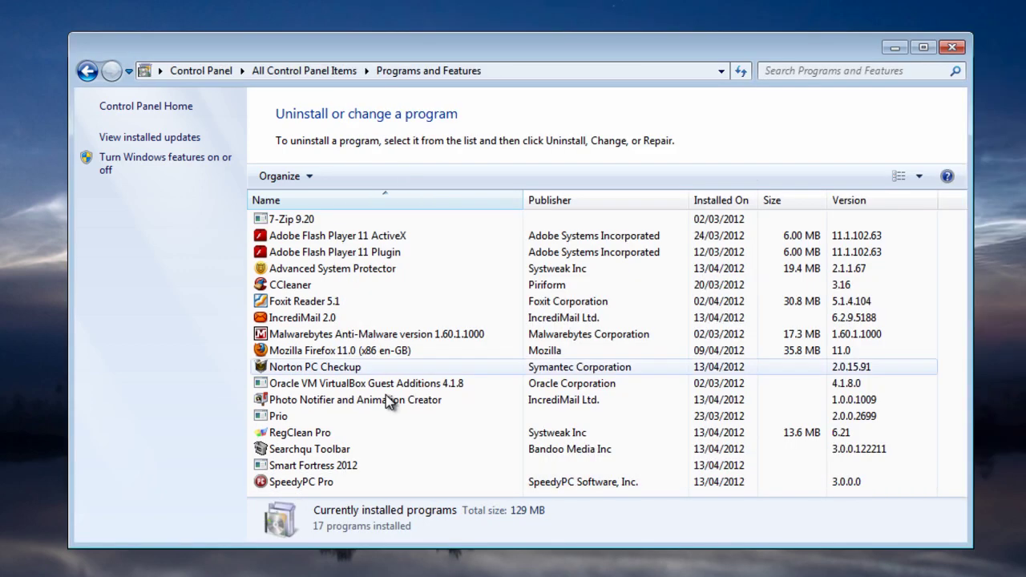
Step: Uninstall SpeedyPC Pro and close its finished uninstaller
click(302, 481)
click(377, 171)
click(594, 331)
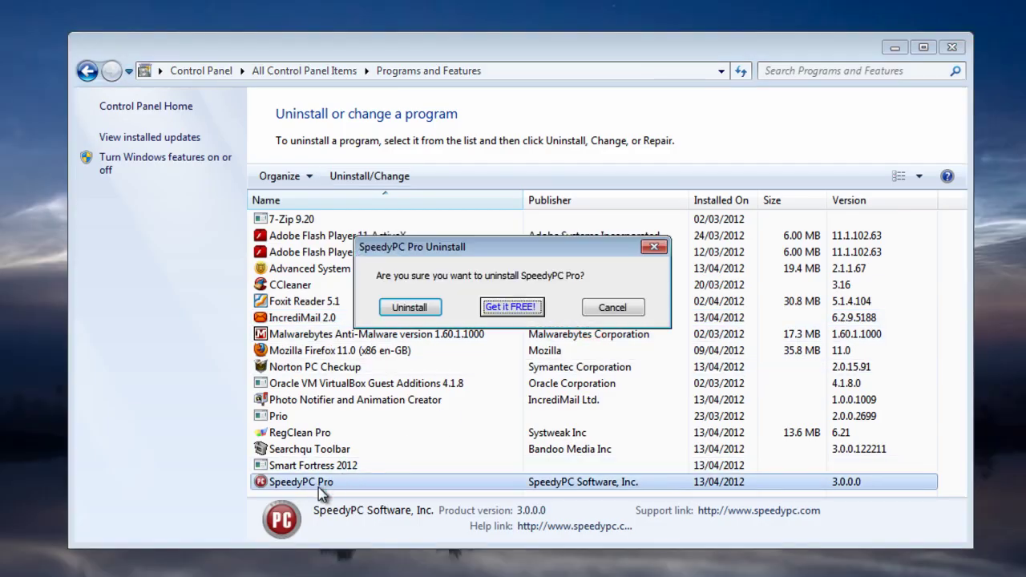
click(408, 309)
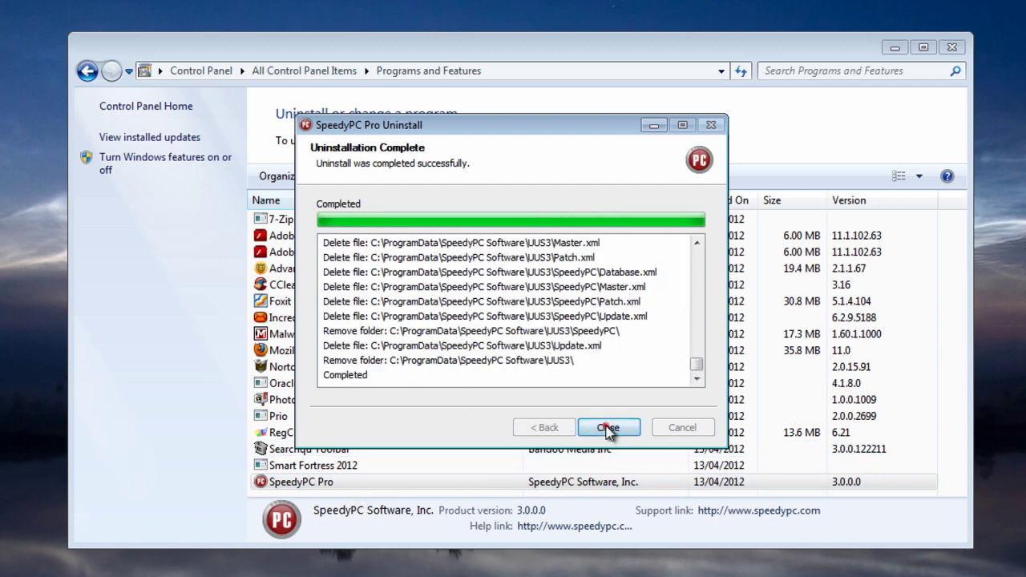
click(607, 427)
Step: Remove Smart Fortress 2012 from the installed programs list
click(305, 466)
click(369, 175)
click(545, 311)
Step: Uninstall Searchqu Toolbar and its components
click(303, 449)
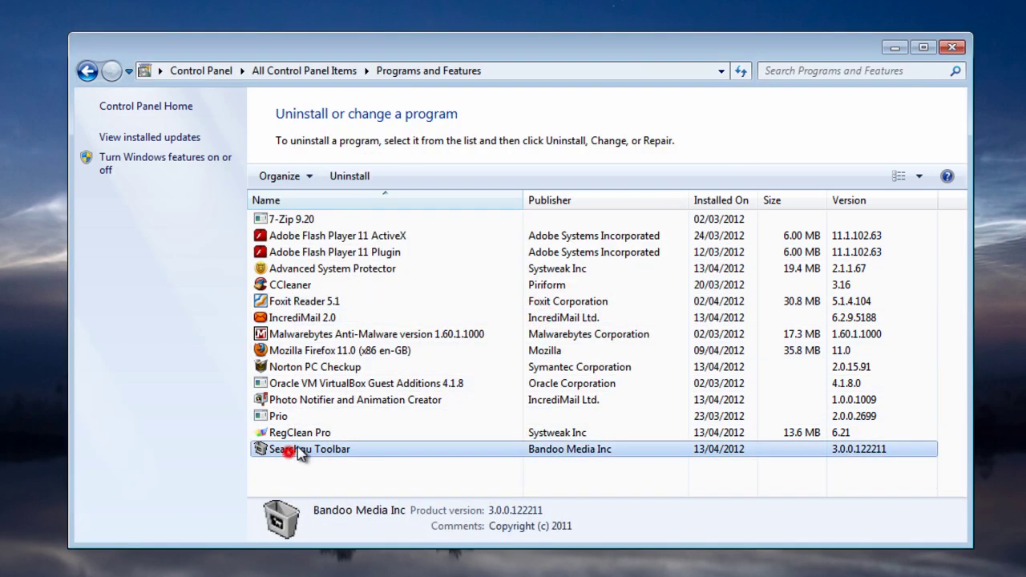
click(349, 175)
click(607, 330)
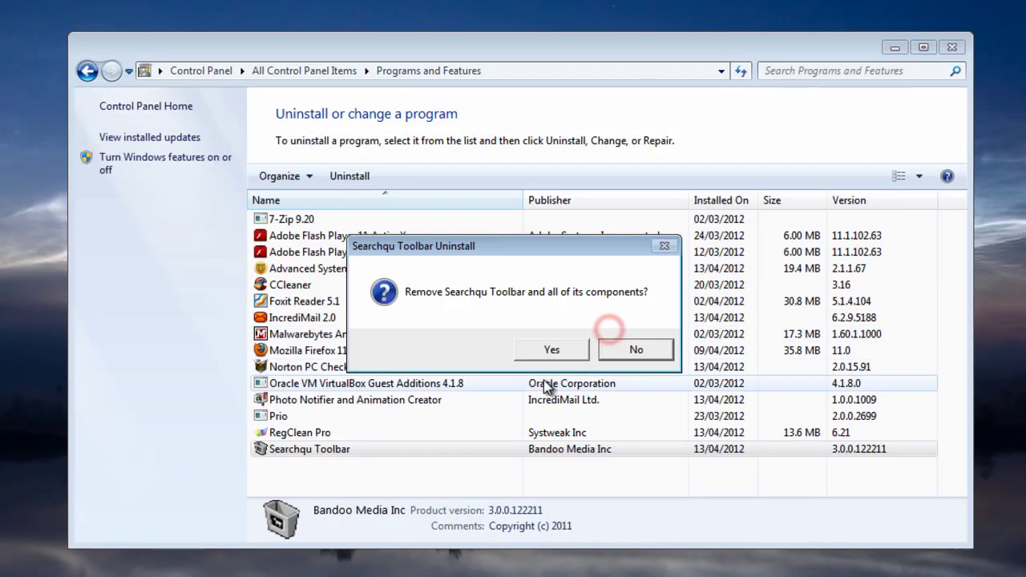
click(551, 350)
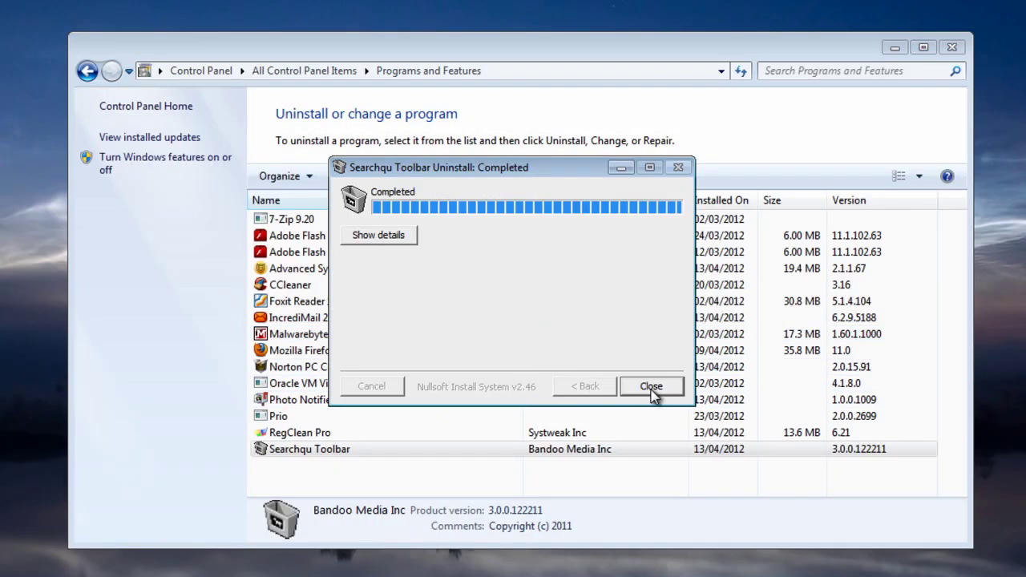
click(652, 387)
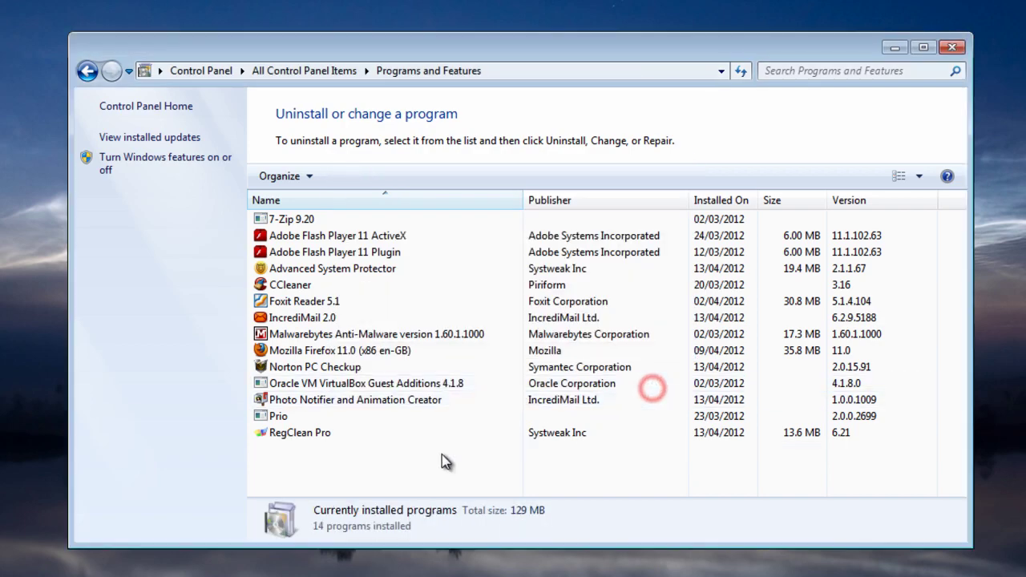
Step: Launch the RegClean Pro uninstaller and approve the UAC prompt
click(297, 432)
click(349, 176)
click(591, 332)
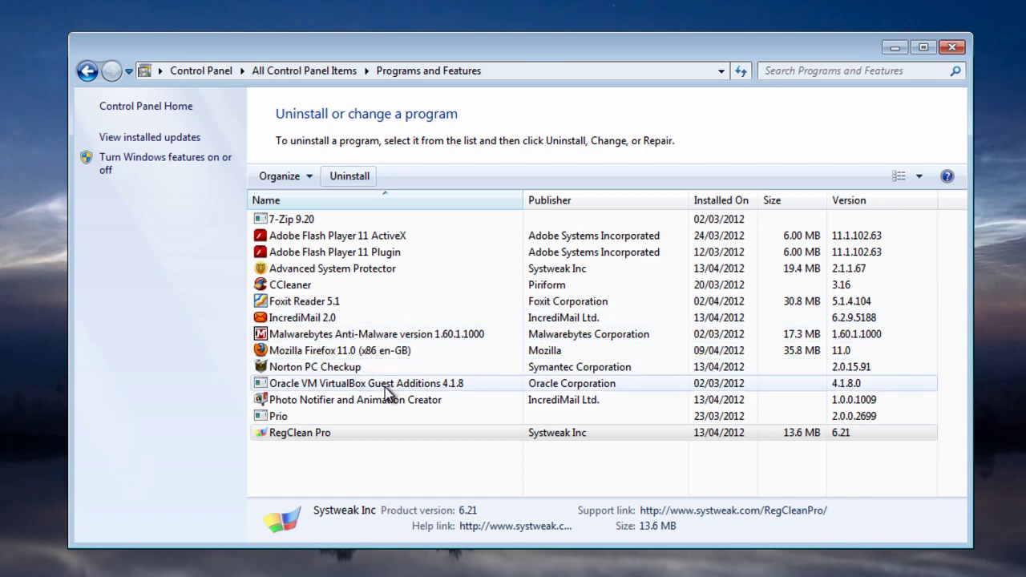
Step: Uninstall Norton PC Checkup, dismiss its survey popup, and close it without restarting
click(345, 367)
click(362, 175)
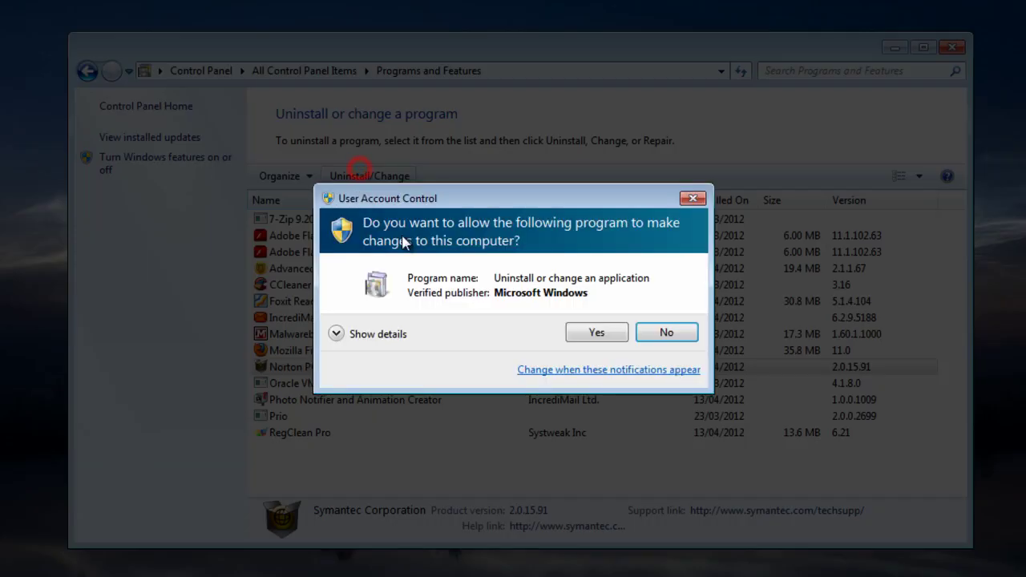
click(569, 332)
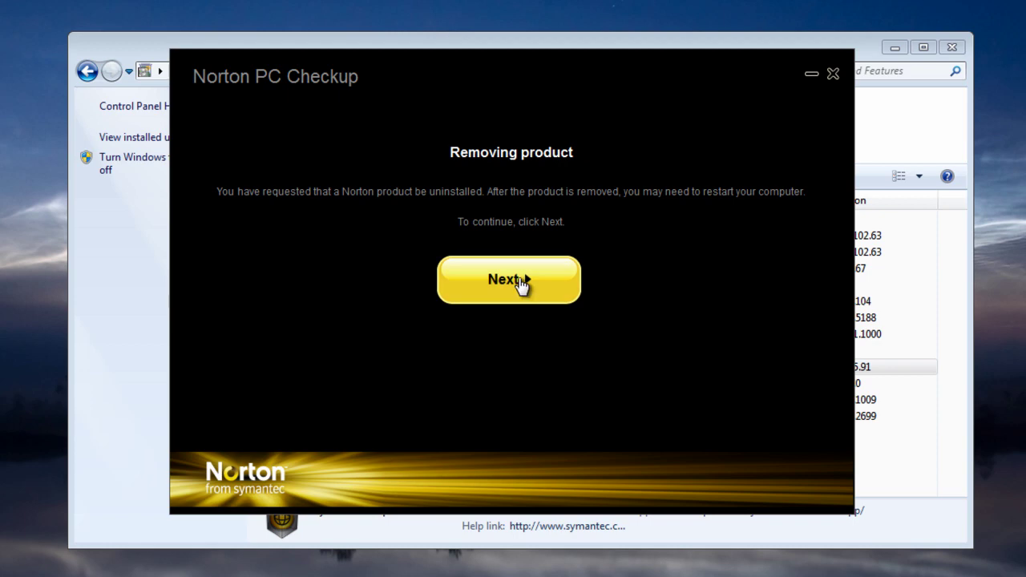
click(521, 281)
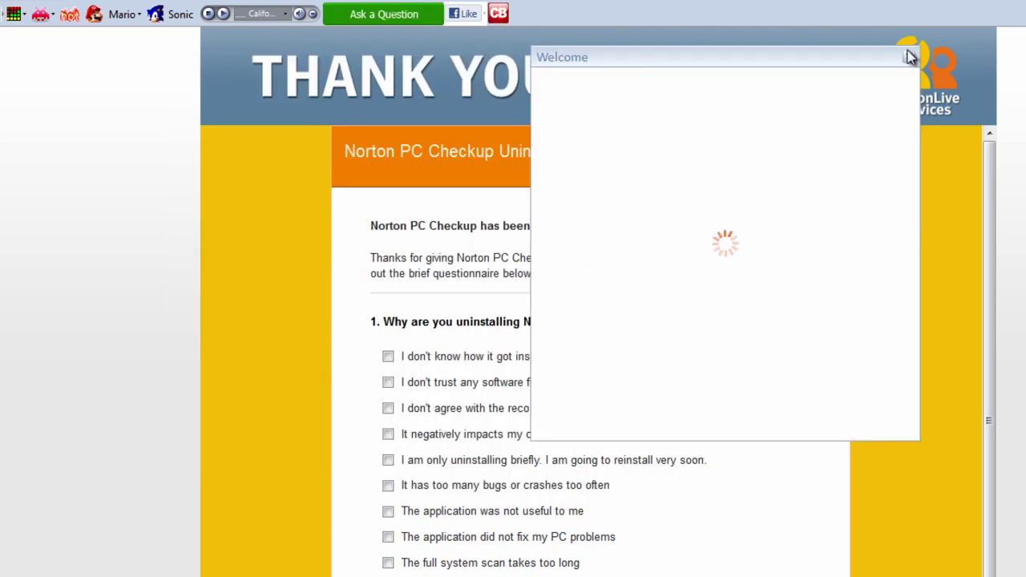
click(911, 58)
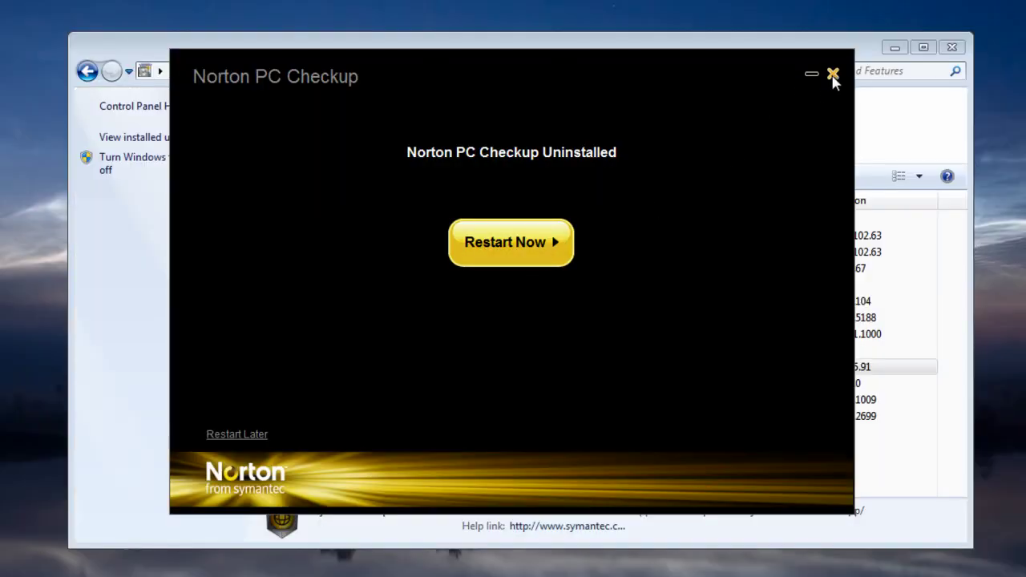
click(833, 75)
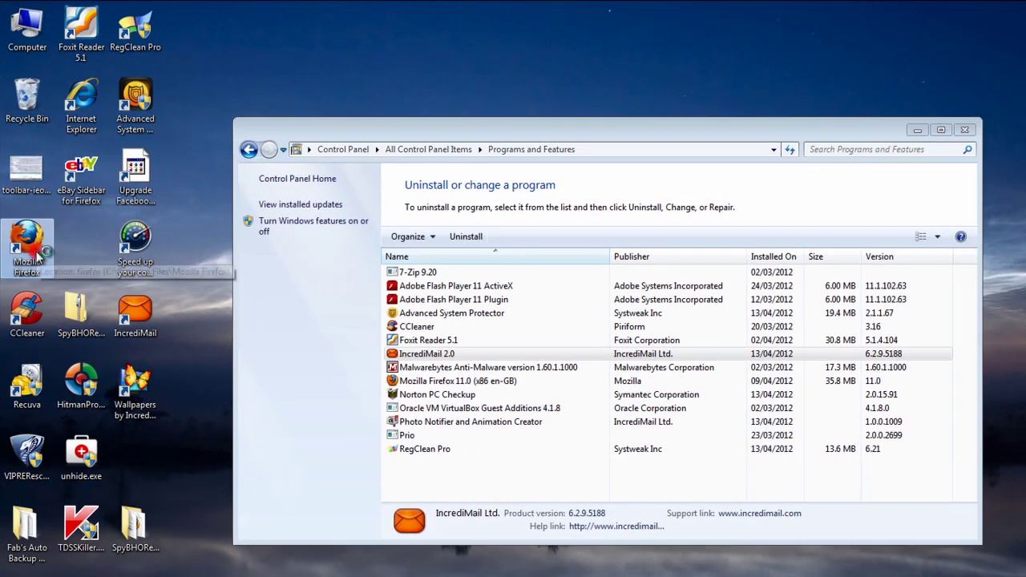
Step: Remove the eBay Sidebar extension in Firefox's Add-ons Manager
double_click(38, 256)
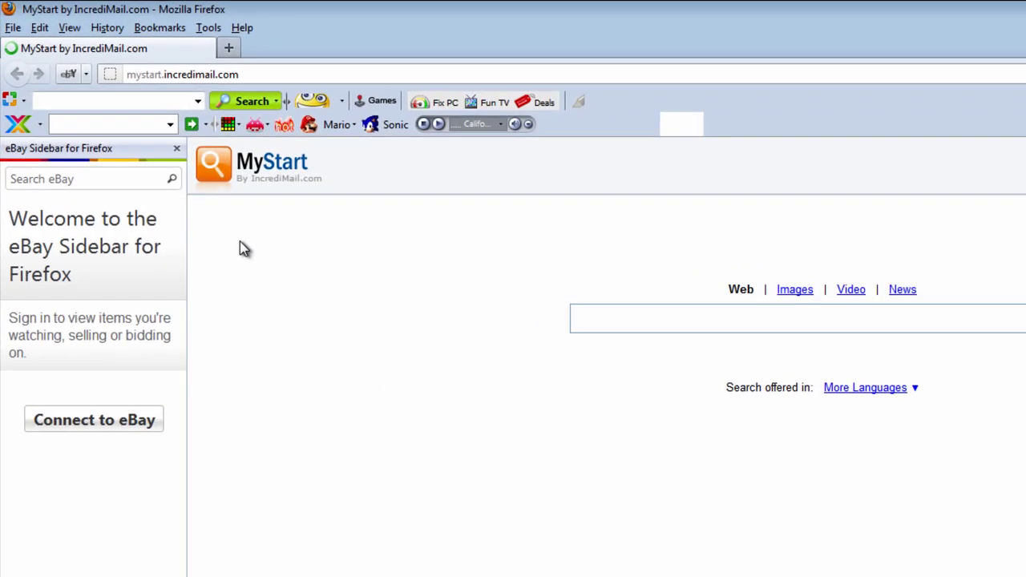
click(207, 27)
click(223, 69)
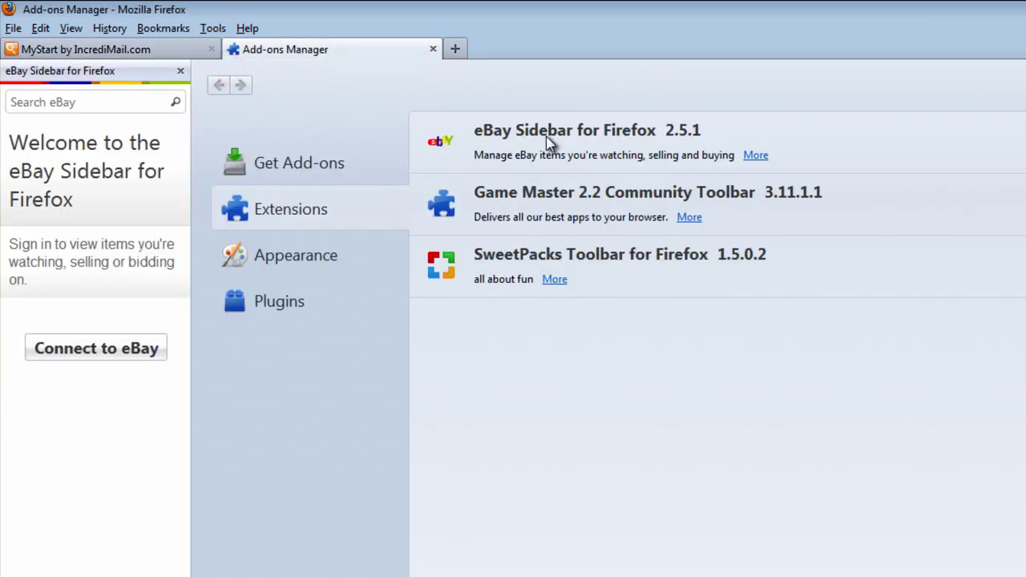
click(547, 142)
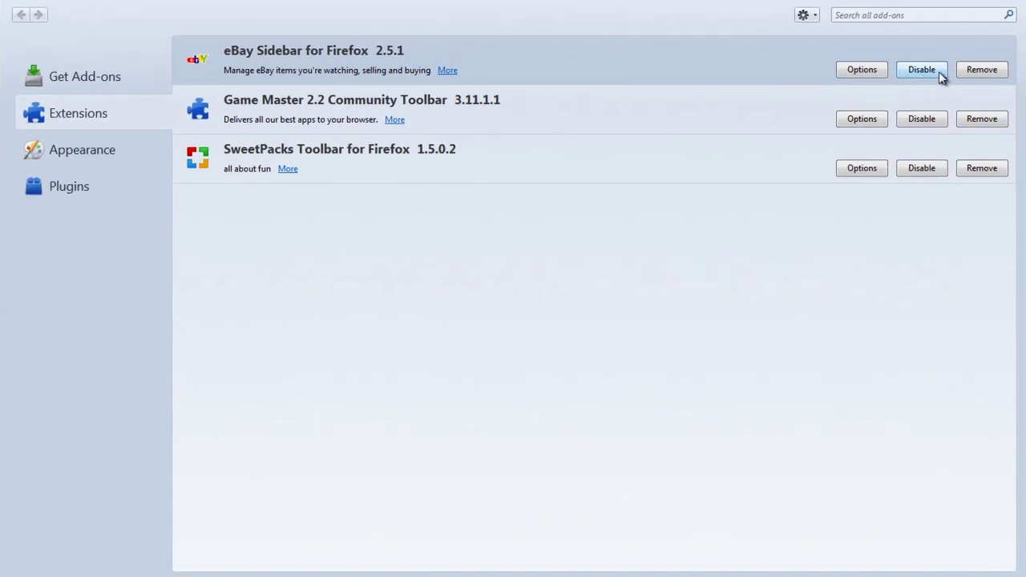
click(974, 70)
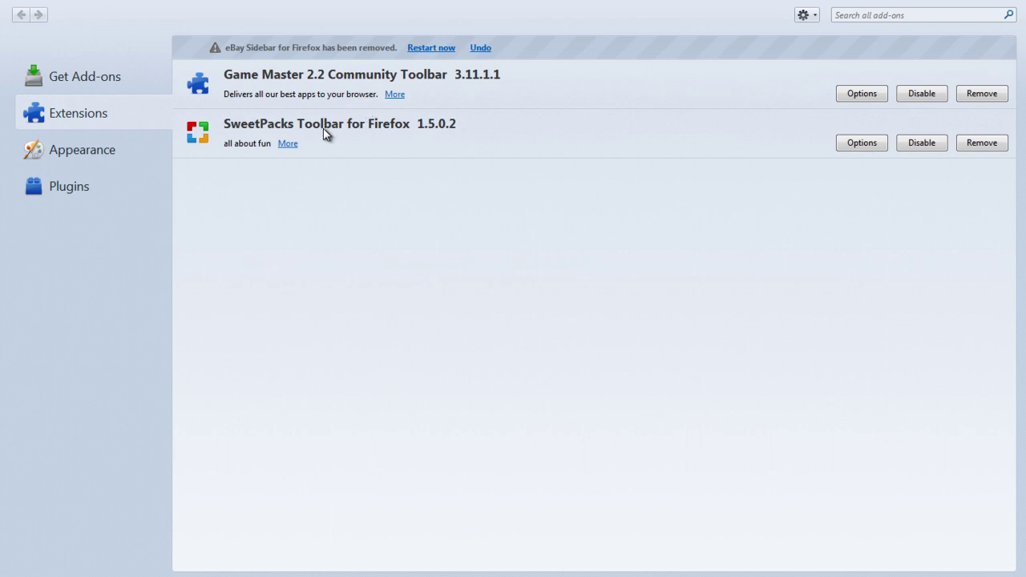
Step: Uninstall the SweetPacks Toolbar for Firefox
click(325, 134)
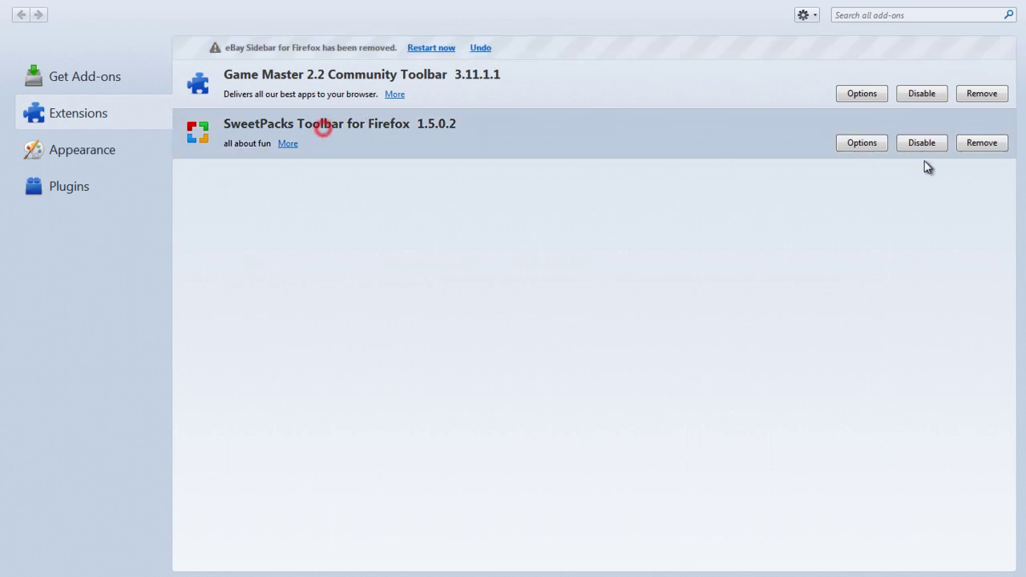
click(984, 146)
click(407, 290)
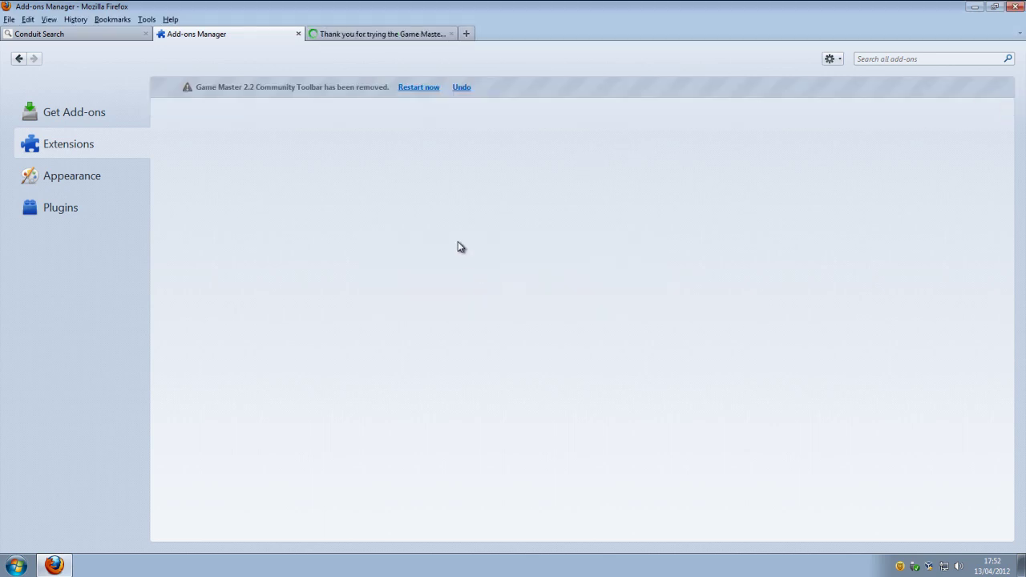
Step: Close the Game Master toolbar thank-you page and restart Firefox to finish its removal
click(398, 36)
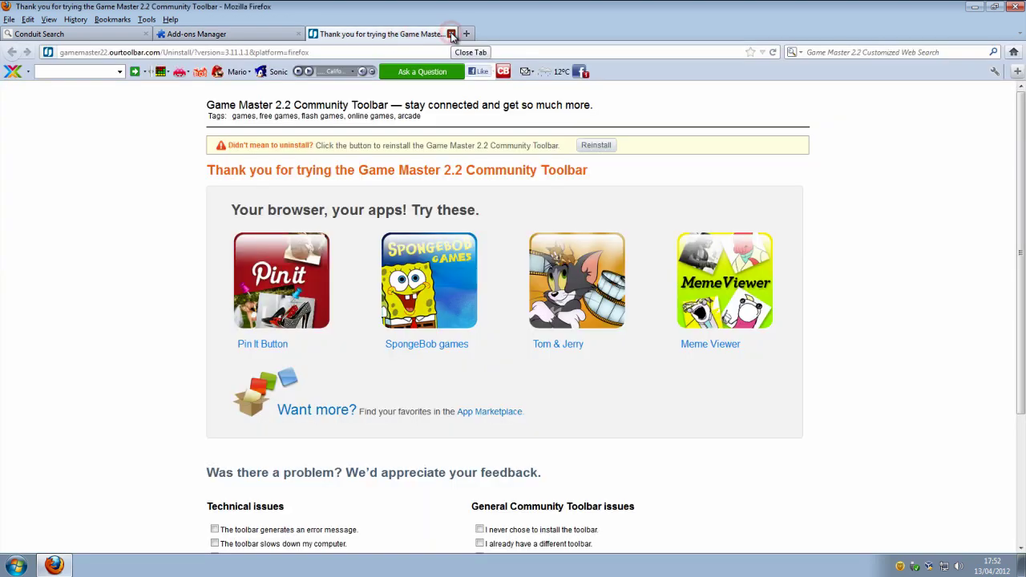
click(452, 34)
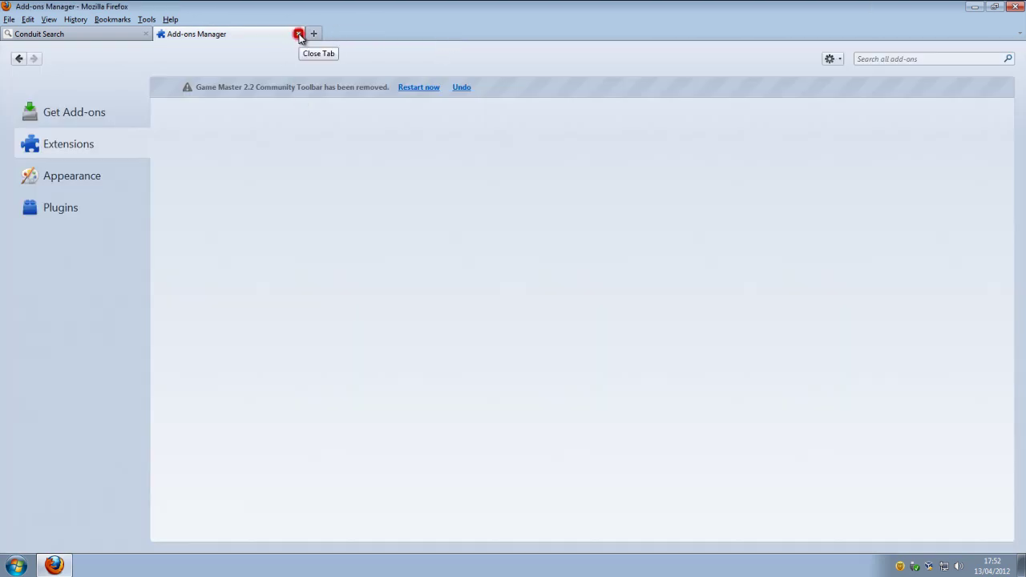
click(415, 87)
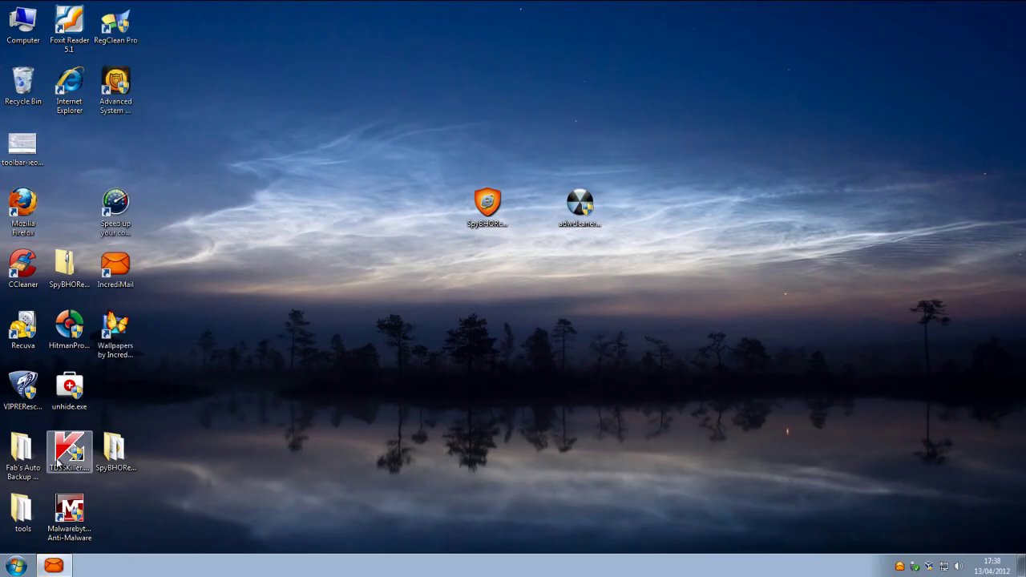
Step: Open Programs and Features from the Control Panel
click(16, 565)
click(191, 425)
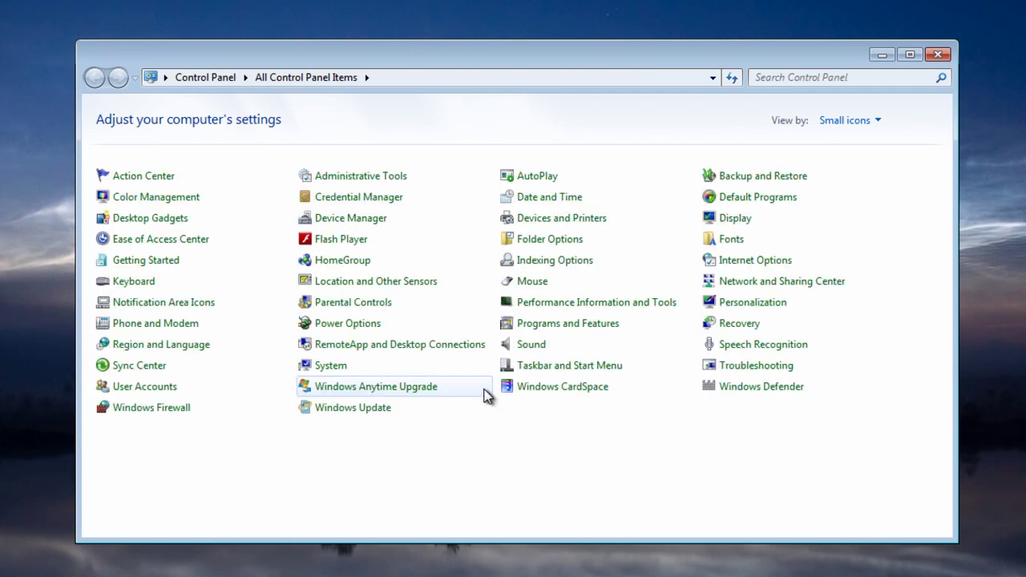
click(559, 324)
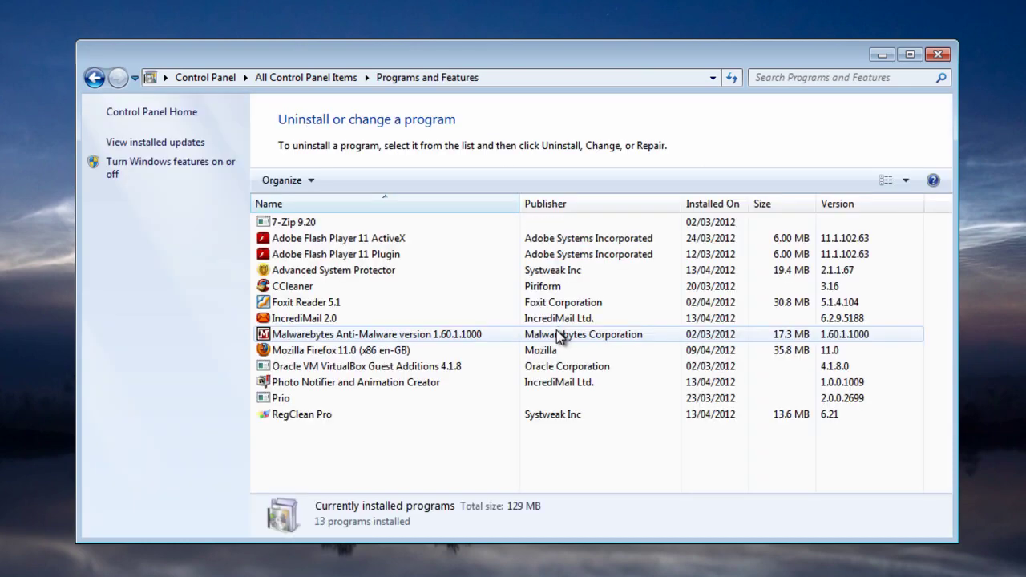
click(288, 270)
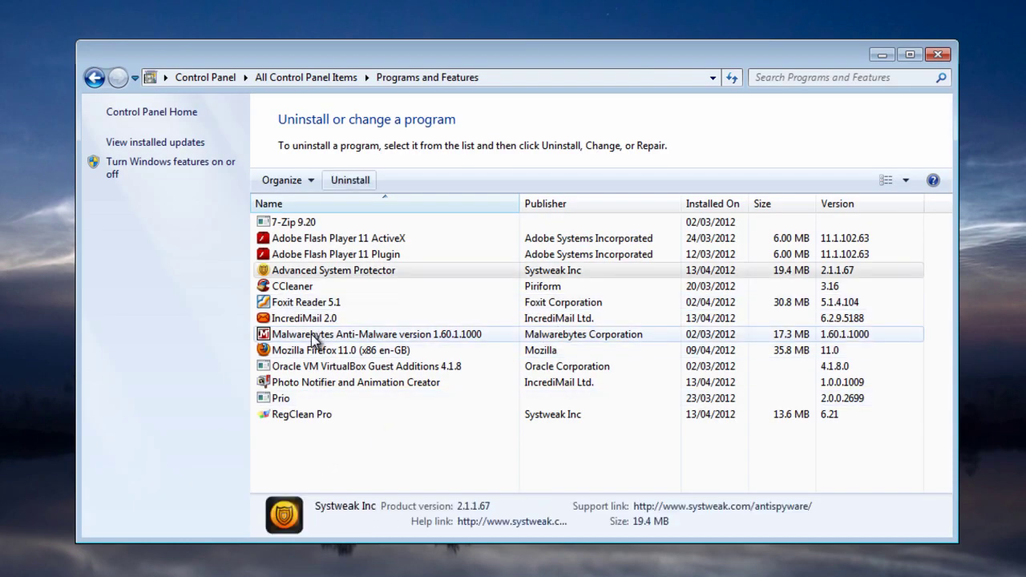
Step: Uninstall IncrediMail 2.0 using its Remove option
click(309, 318)
click(351, 180)
click(590, 332)
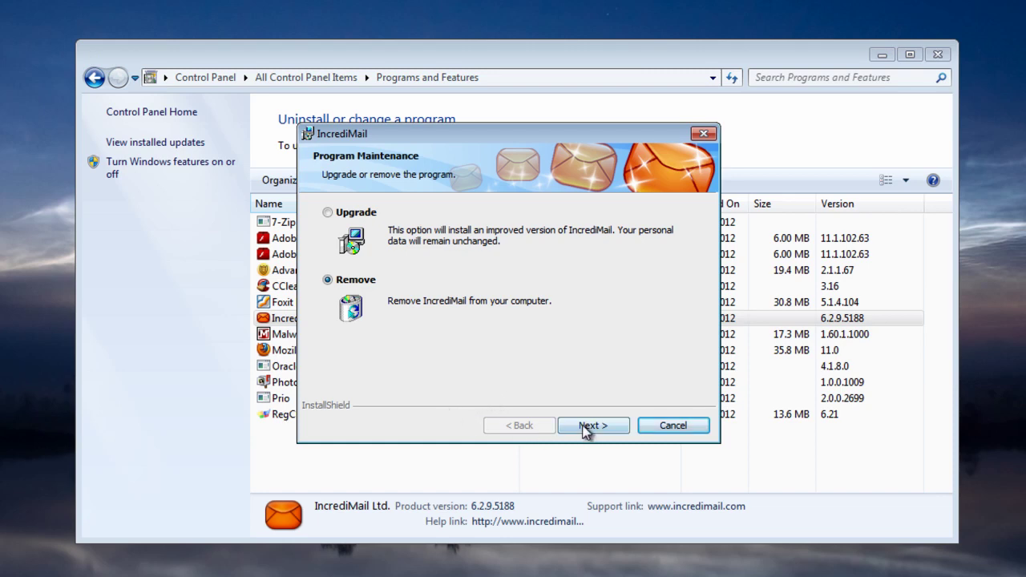
click(591, 428)
click(598, 428)
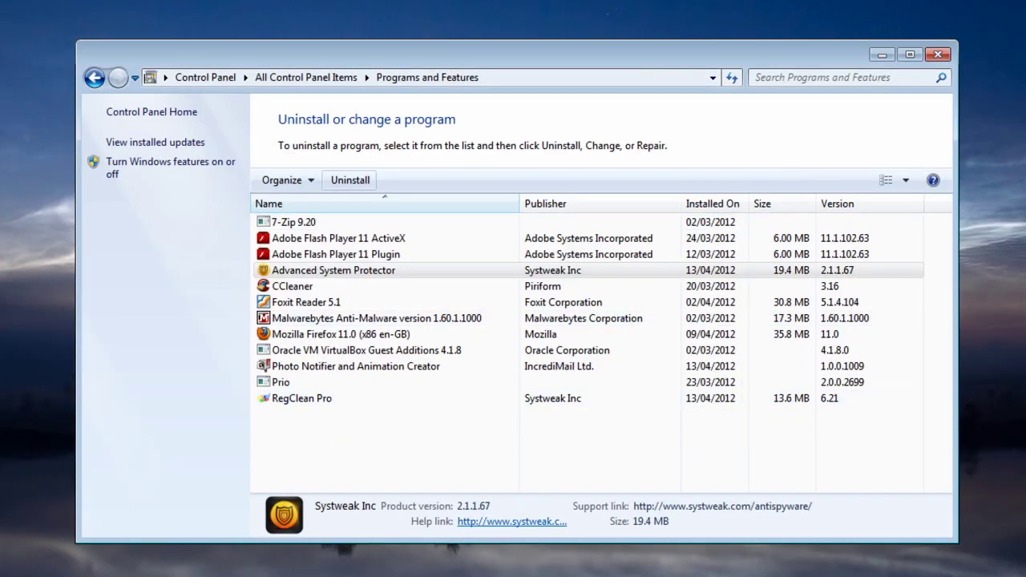
Step: Start uninstalling Advanced System Protector from Programs and Features
click(308, 266)
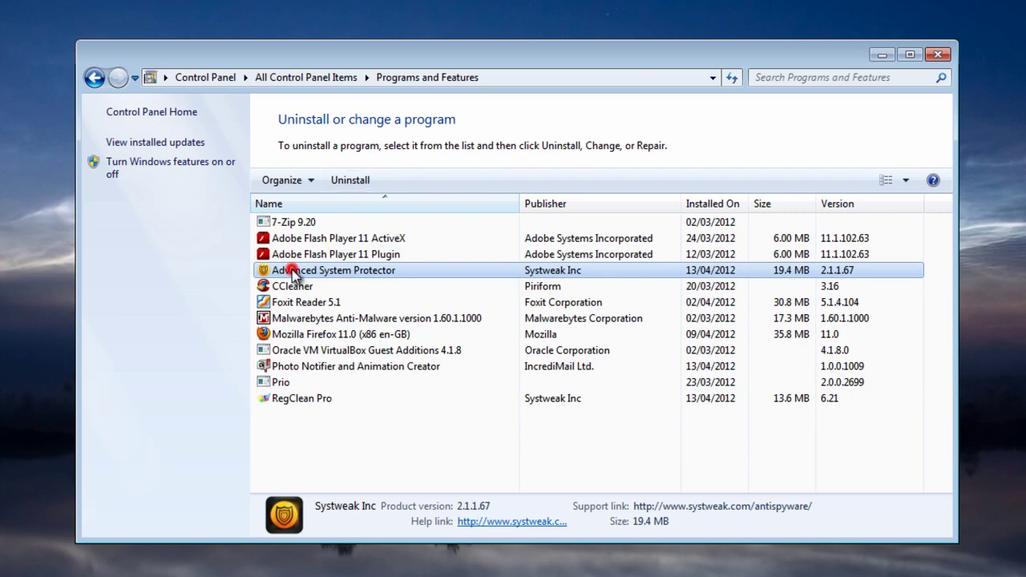
click(340, 180)
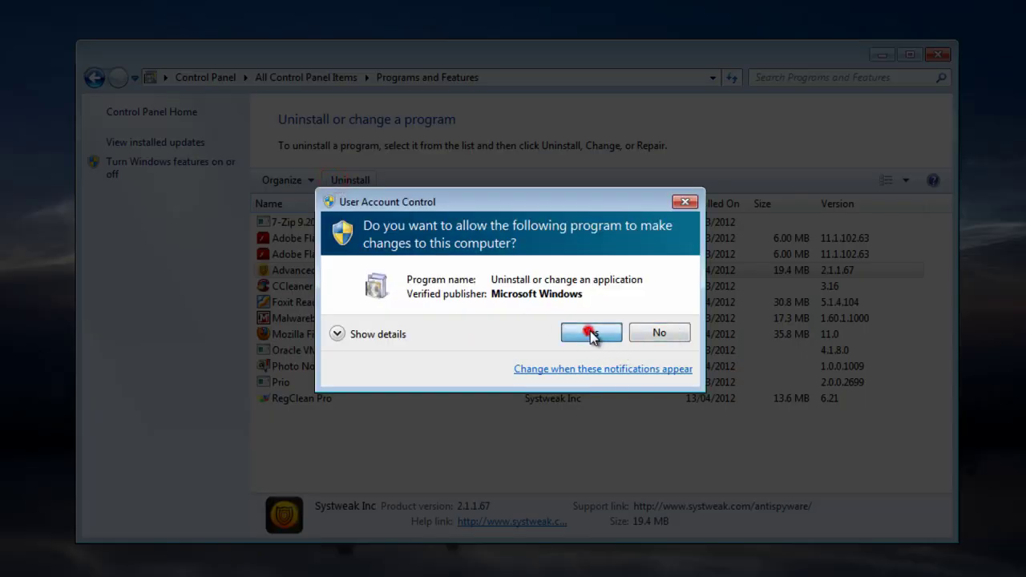
click(590, 333)
Step: Run the RegClean Pro uninstaller from Start > All Programs
click(4, 574)
click(6, 545)
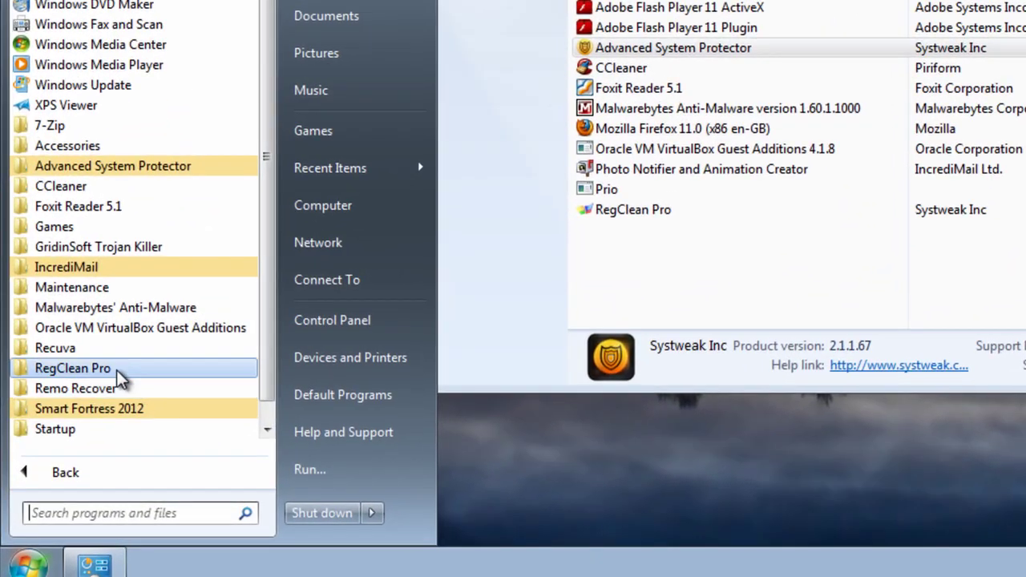
click(86, 379)
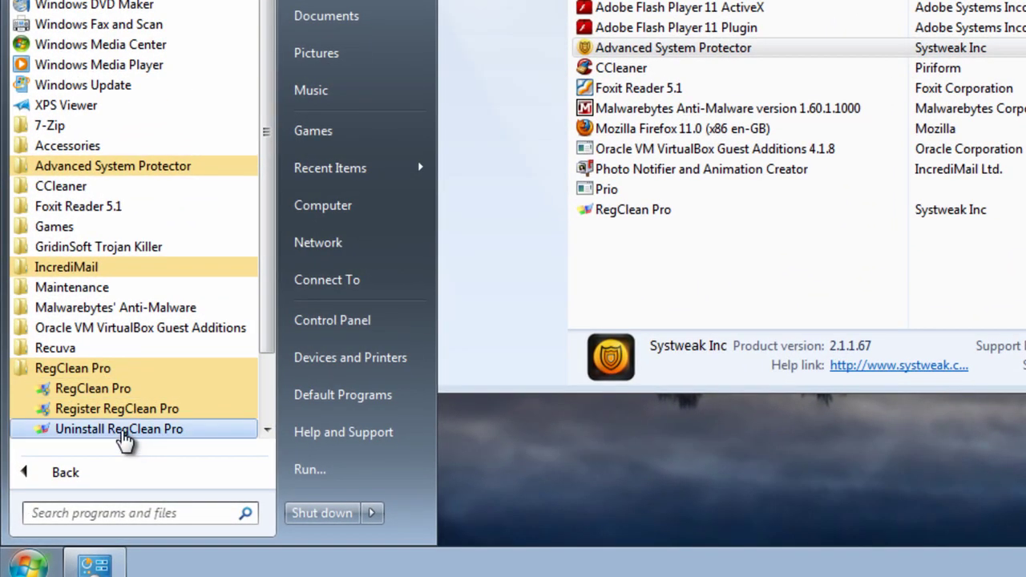
click(124, 431)
click(994, 96)
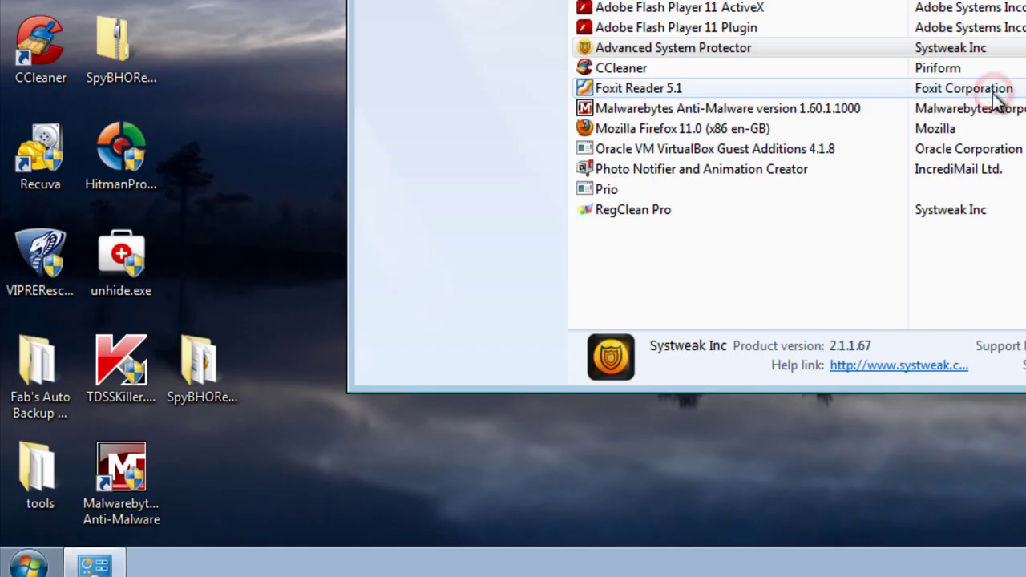
Step: Run Advanced System Protector's own uninstaller from its All Programs folder
click(30, 564)
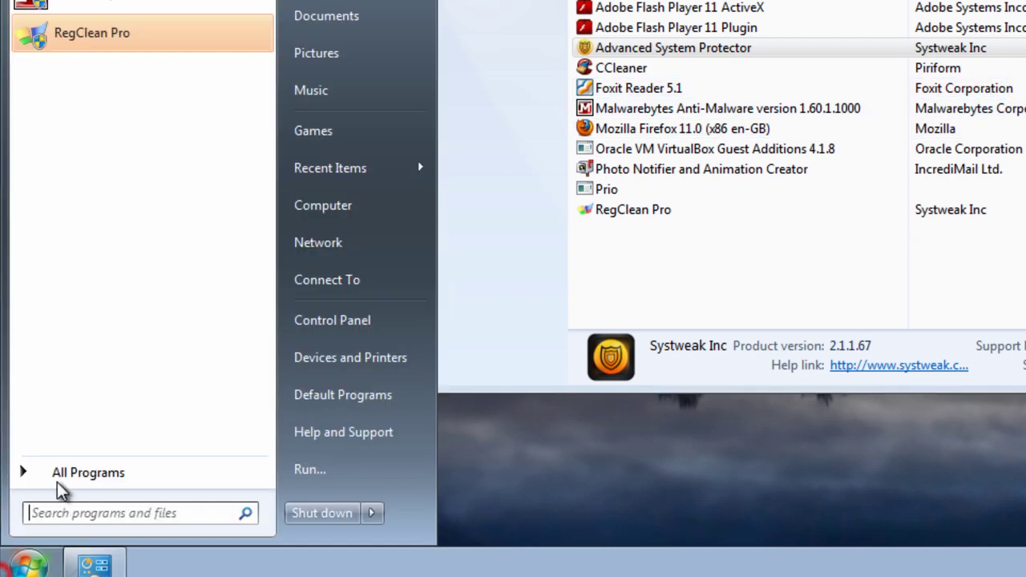
click(66, 474)
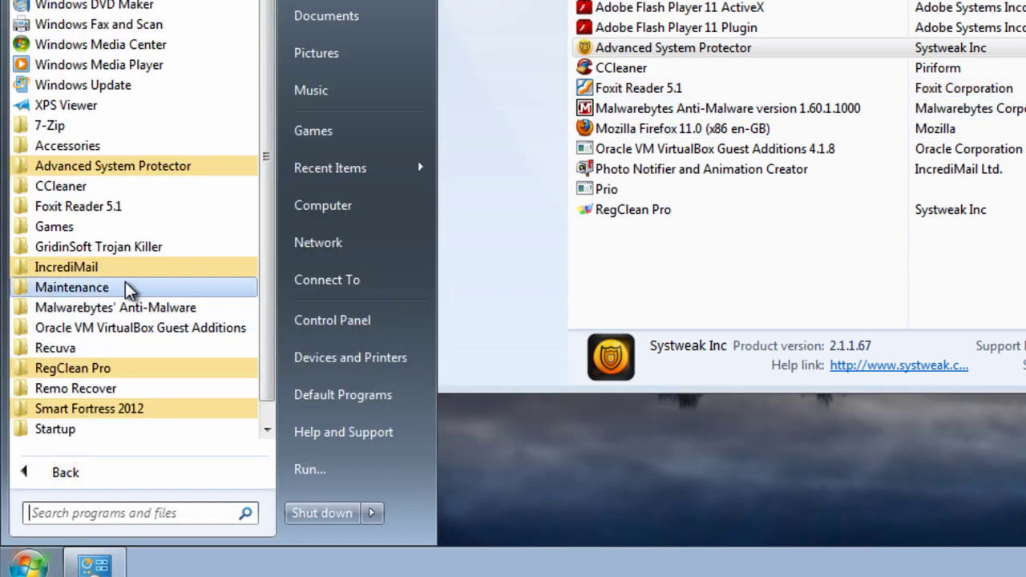
click(83, 166)
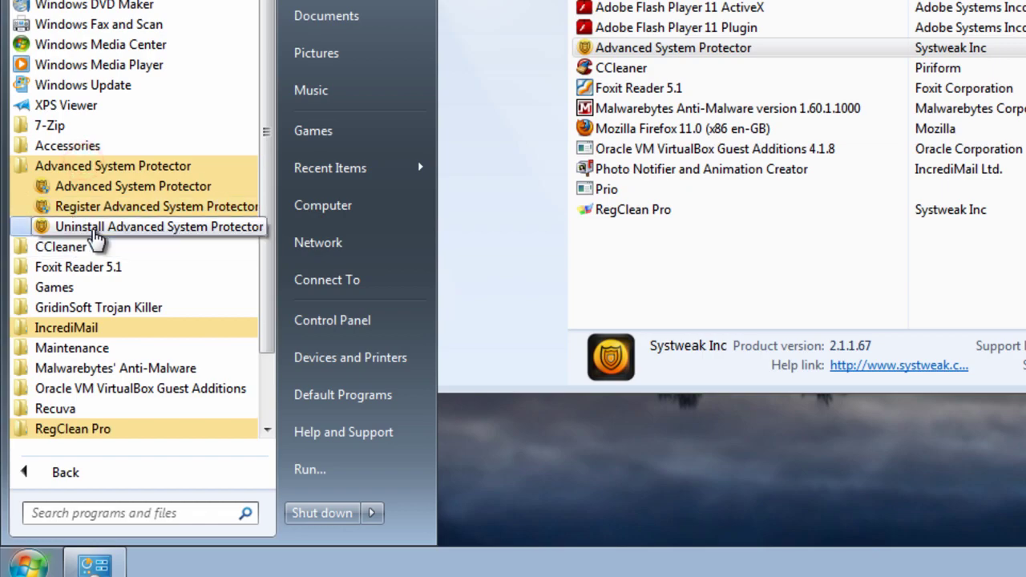
click(95, 228)
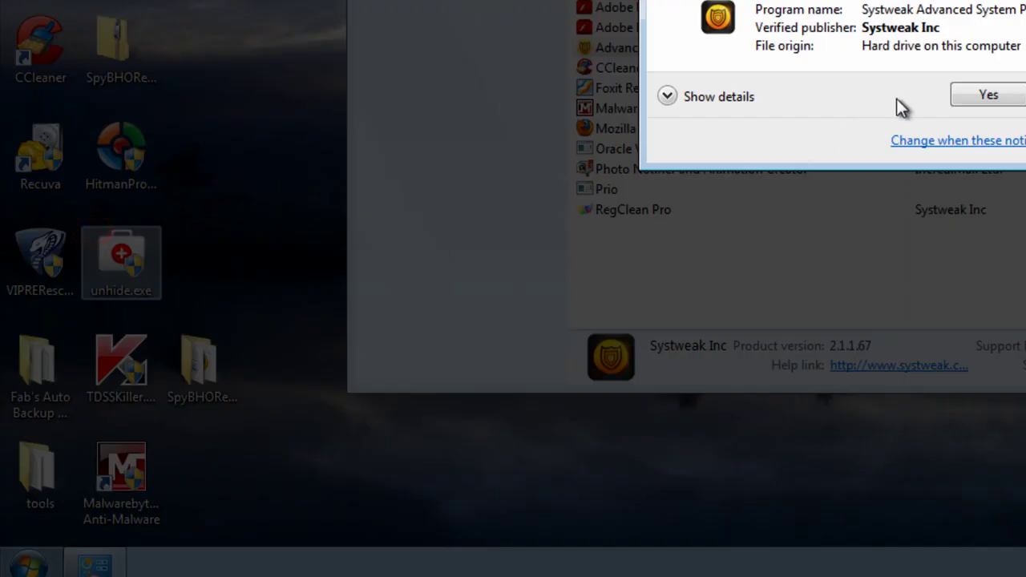
click(988, 95)
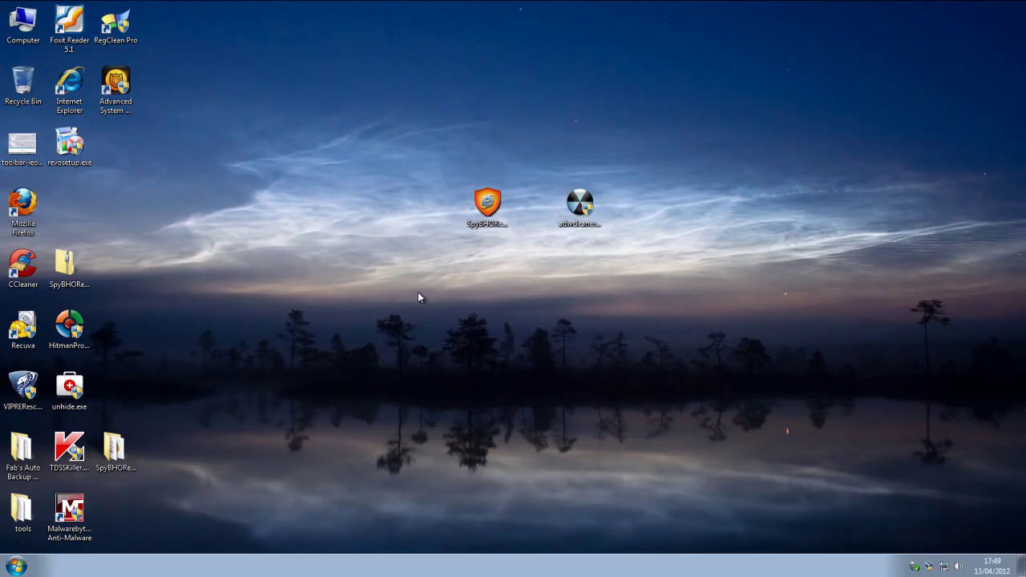
Step: Install Revo Uninstaller 1.93 from revosetup.exe with default language and folder, then launch it
drag(76, 142, 309, 327)
double_click(302, 326)
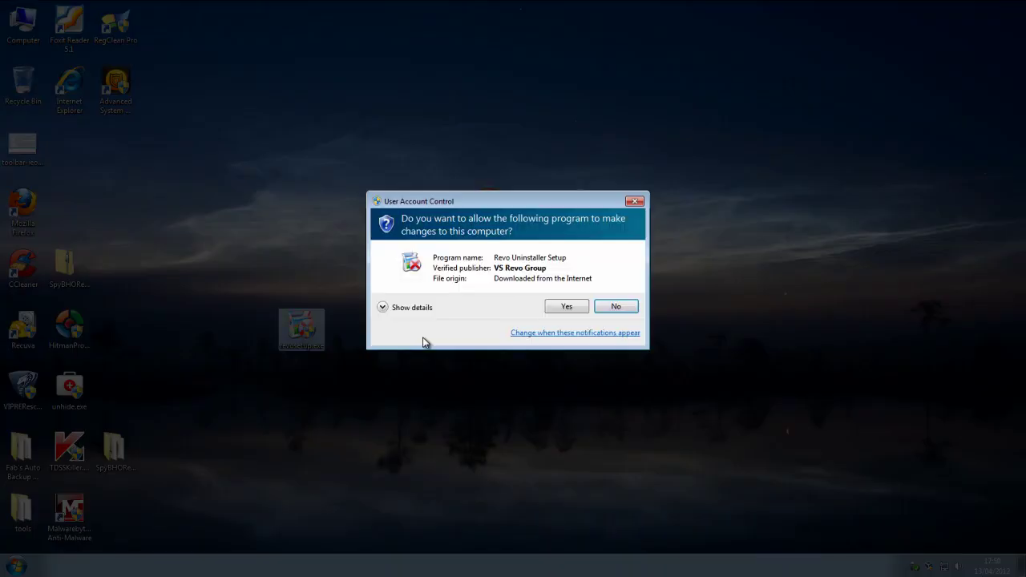
click(567, 307)
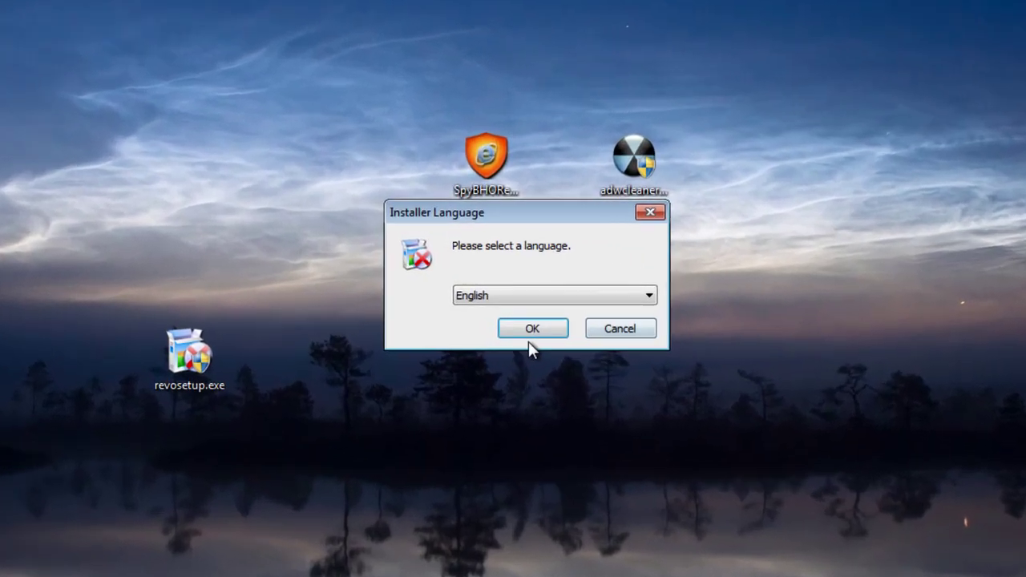
click(515, 308)
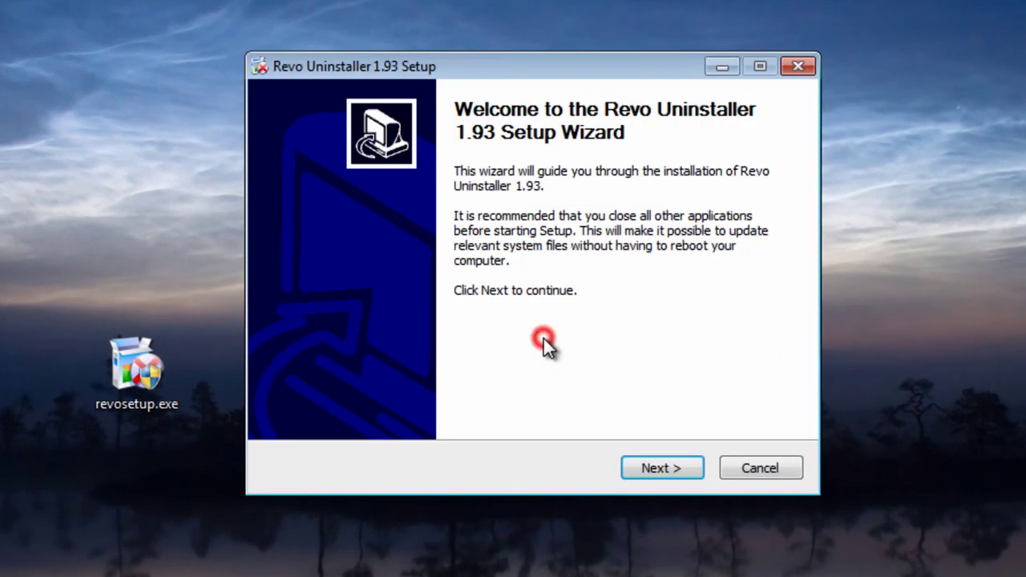
click(655, 467)
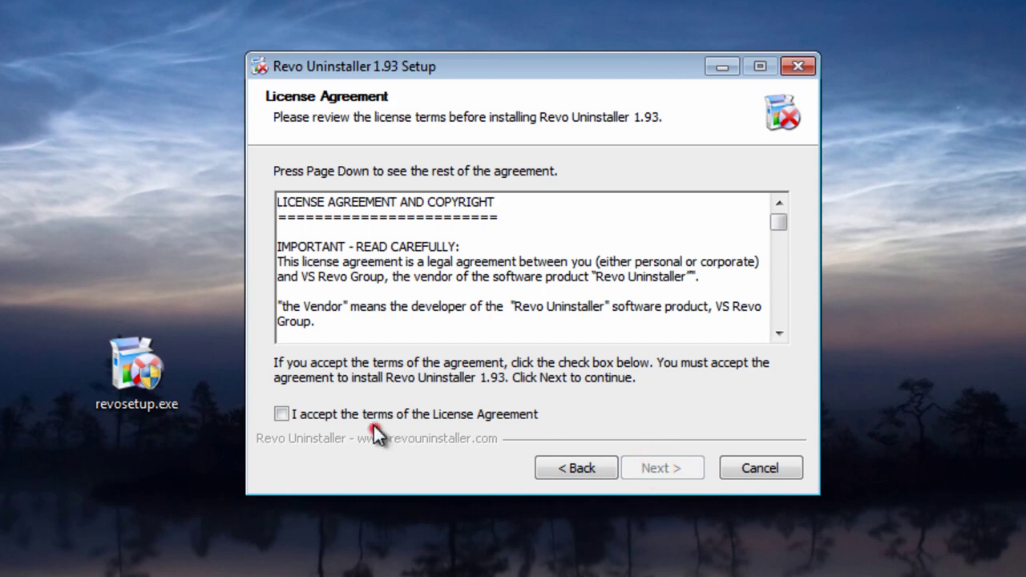
click(369, 418)
click(654, 467)
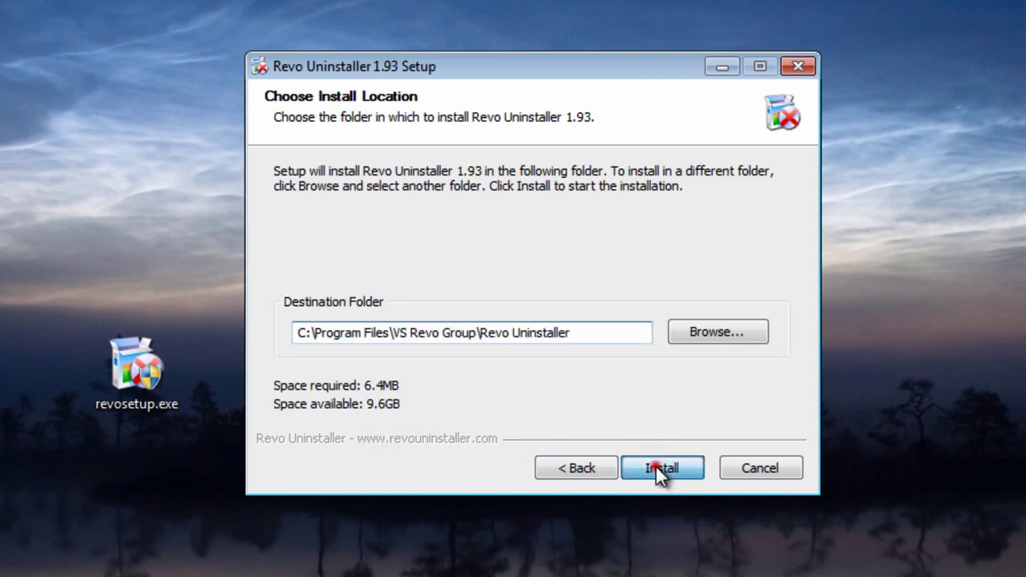
click(655, 468)
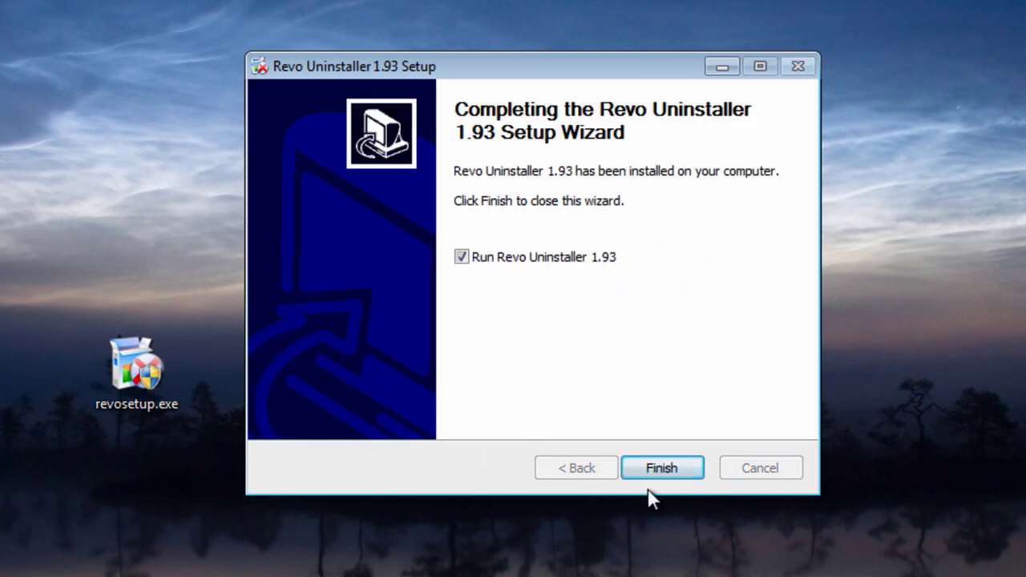
click(661, 473)
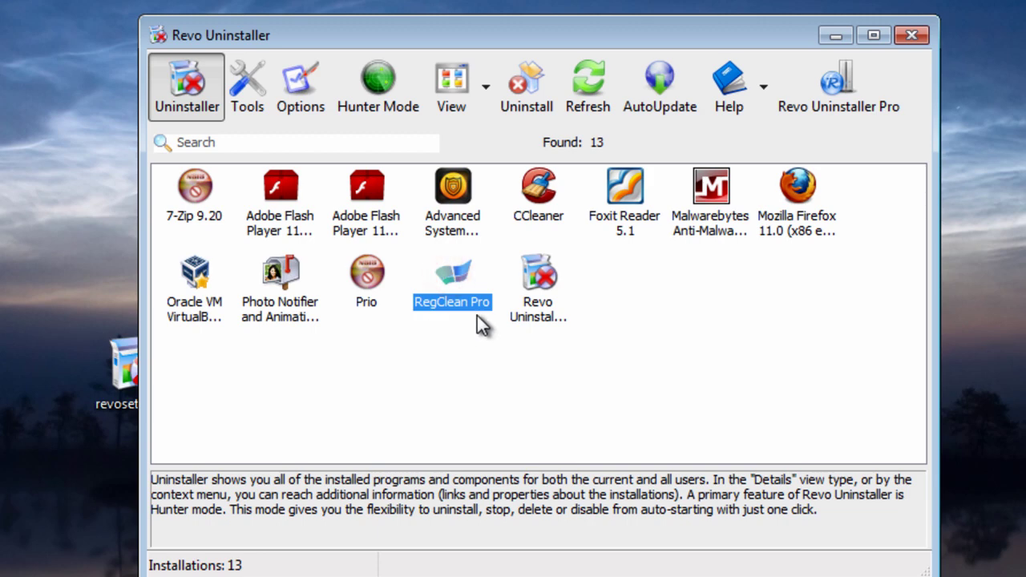
Step: Uninstall RegClean Pro in Revo Uninstaller using Advanced scan mode
click(521, 101)
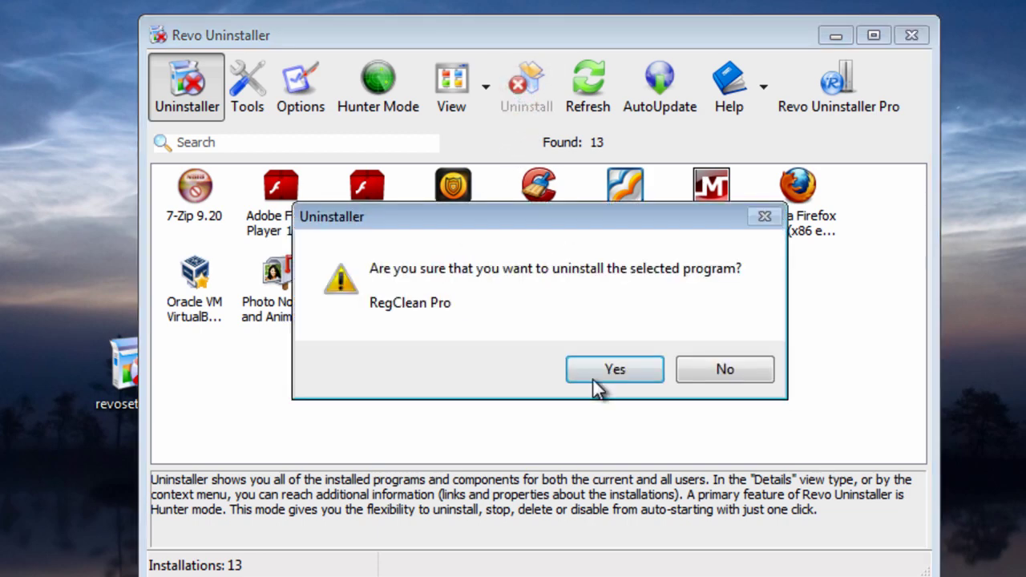
click(613, 371)
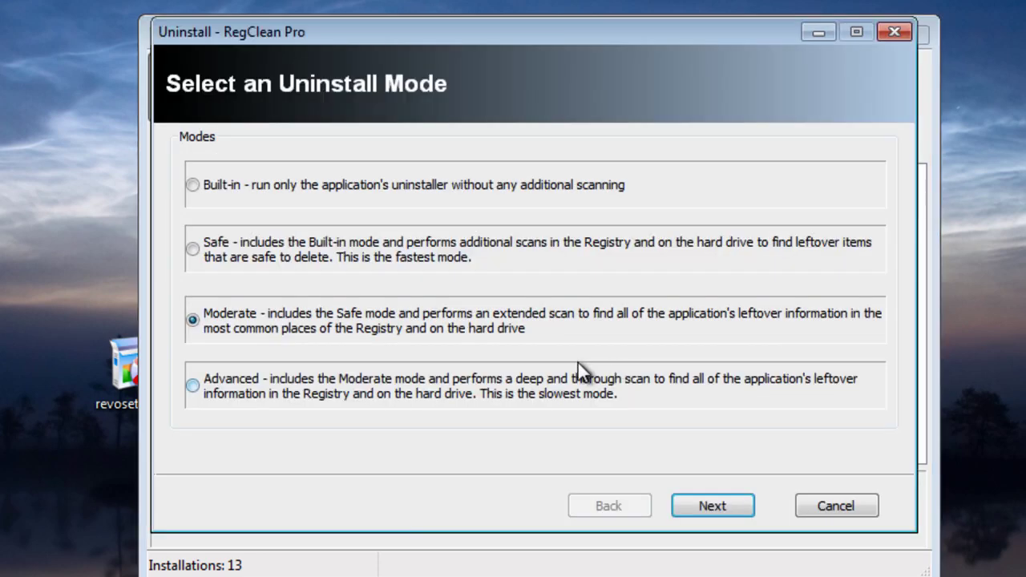
click(192, 387)
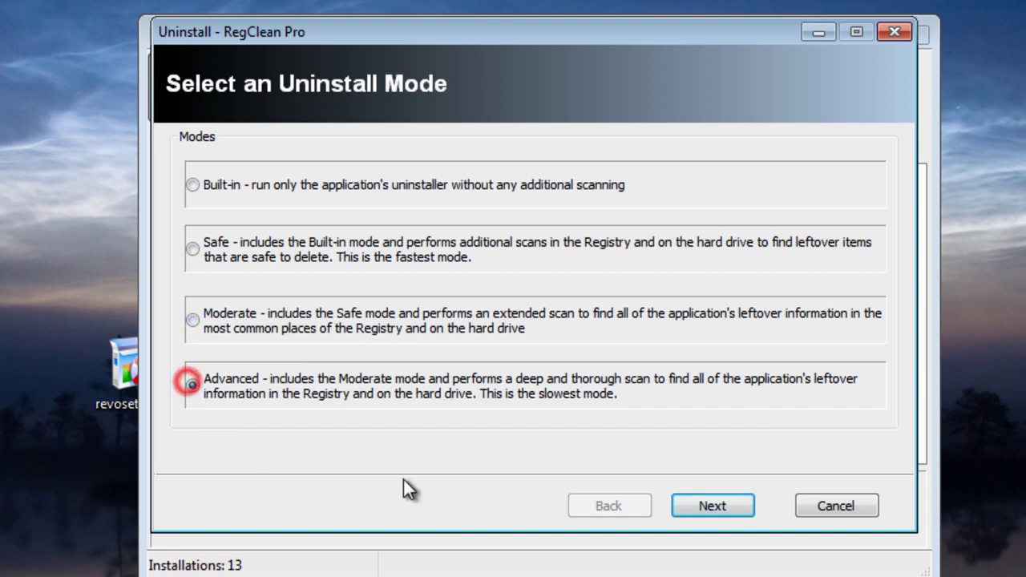
click(711, 514)
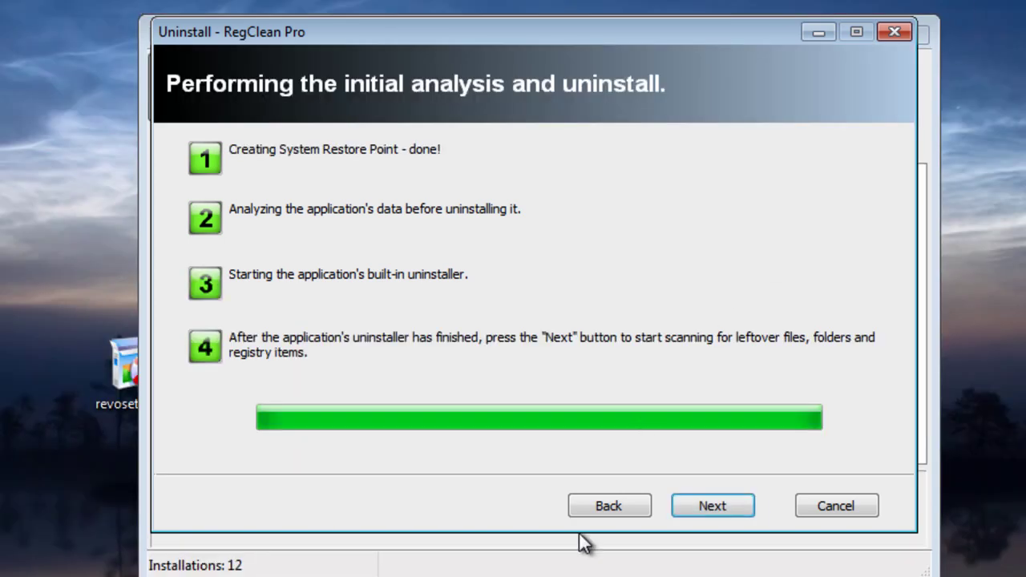
Step: Scan for leftovers, skip deleting the leftover registry items, and finish the wizard
click(717, 503)
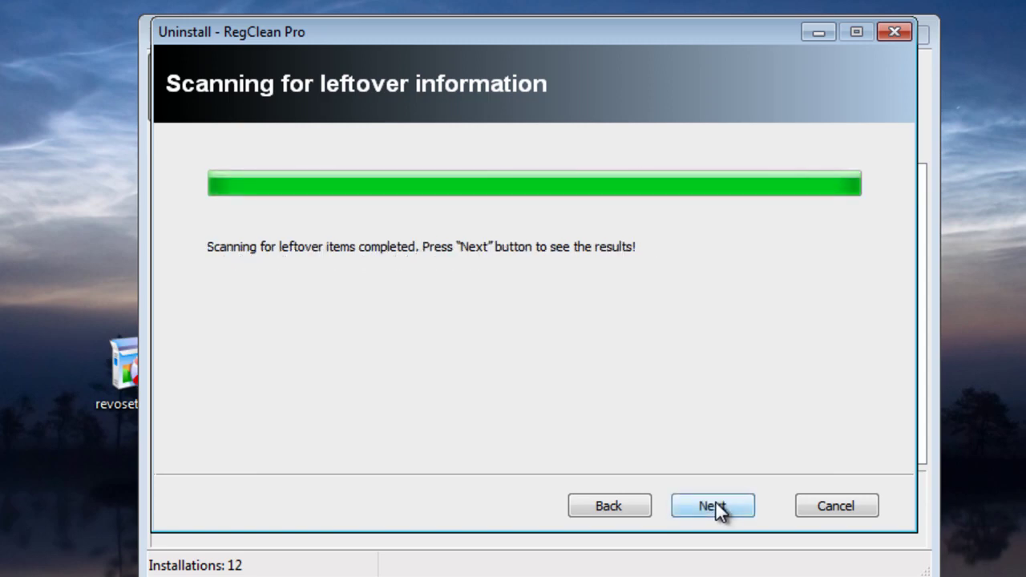
click(716, 503)
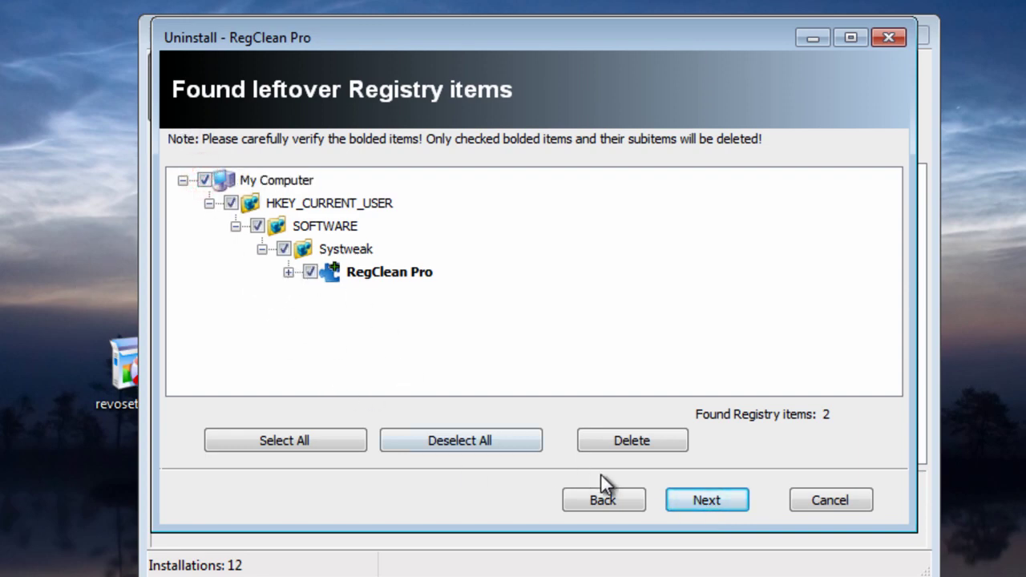
click(706, 500)
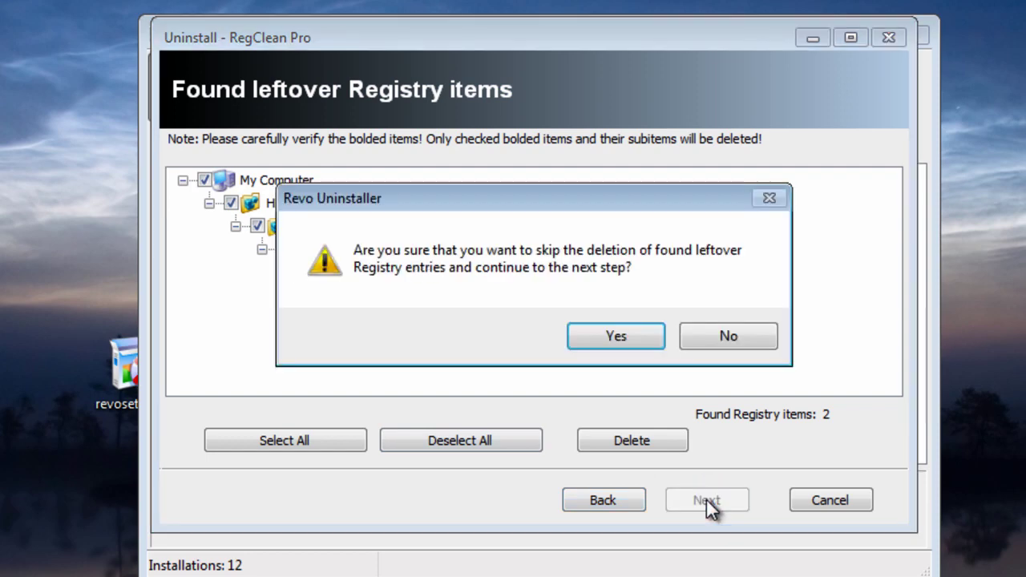
click(609, 336)
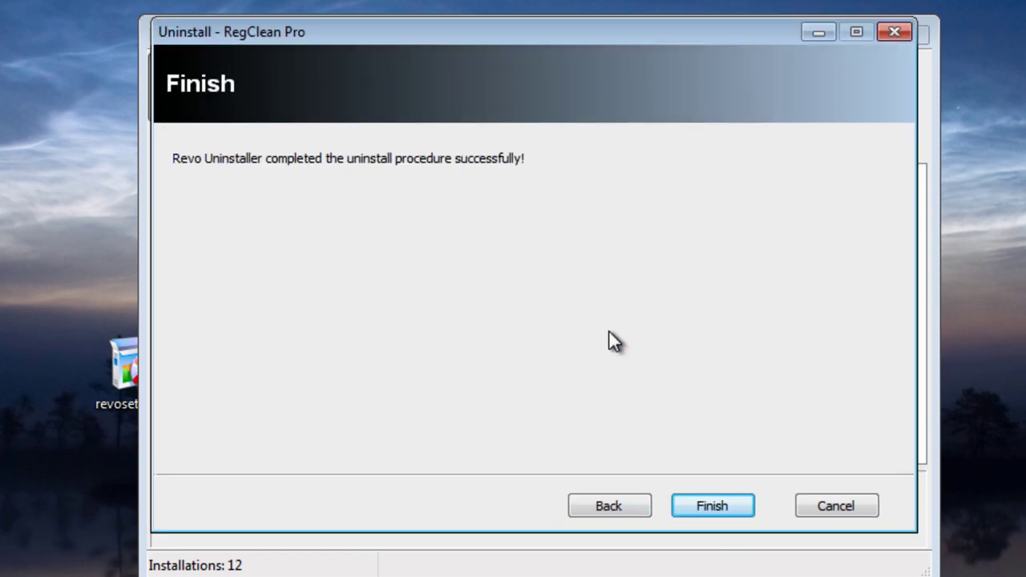
click(718, 509)
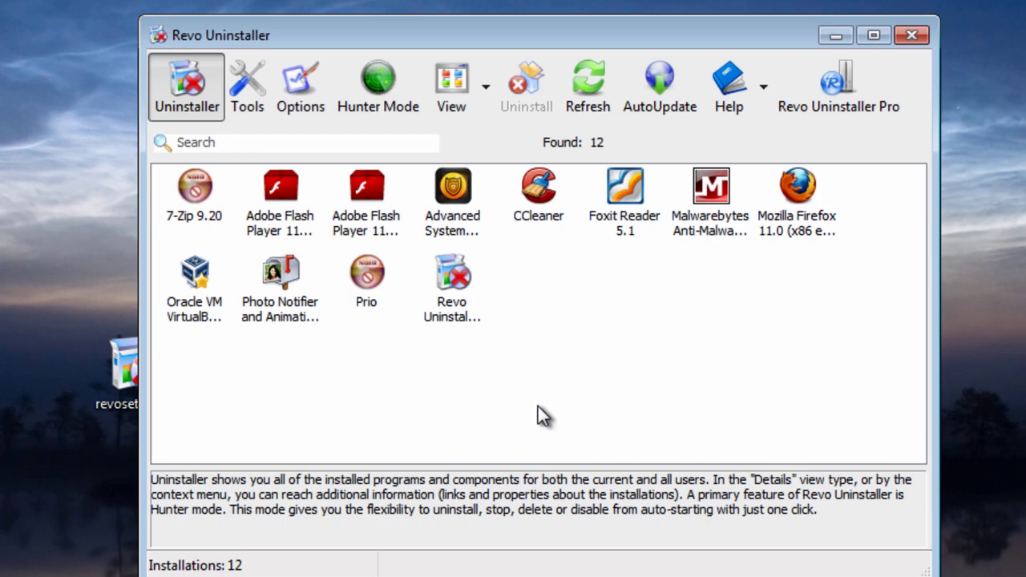
Step: Fully uninstall Advanced System Protector with Revo's Advanced mode, including the leftover scan
click(441, 178)
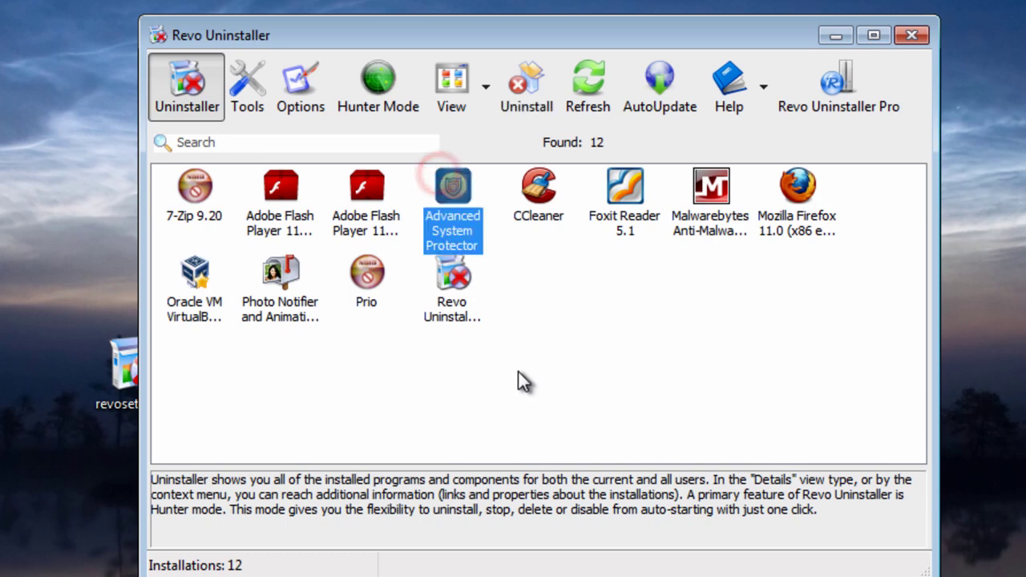
click(526, 102)
click(616, 376)
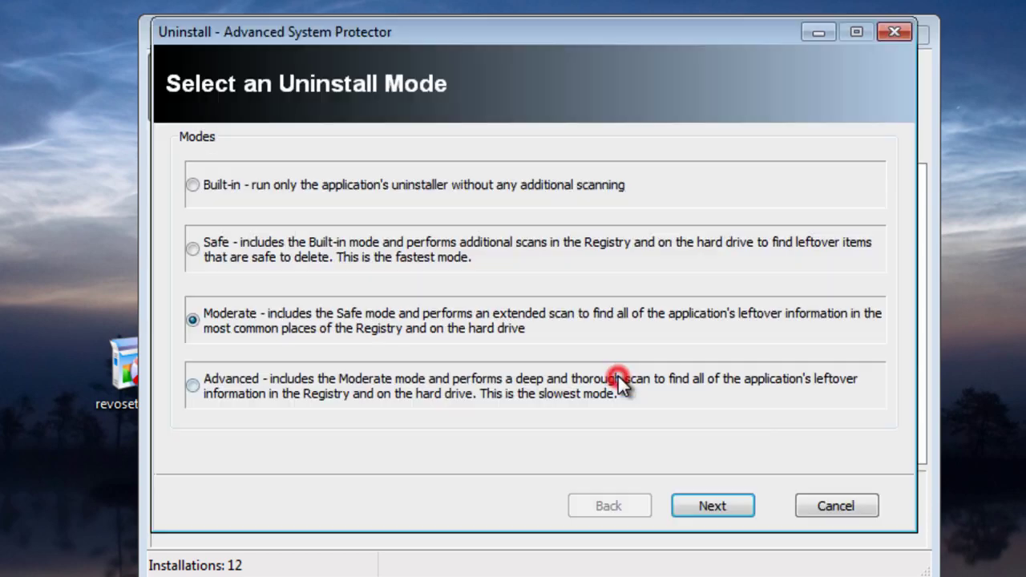
click(193, 386)
click(713, 506)
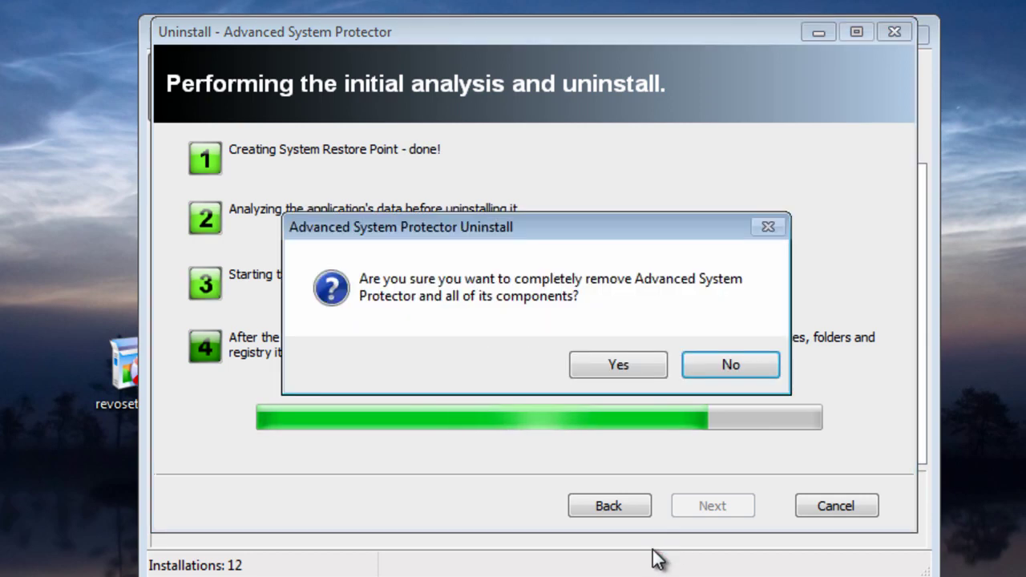
click(626, 364)
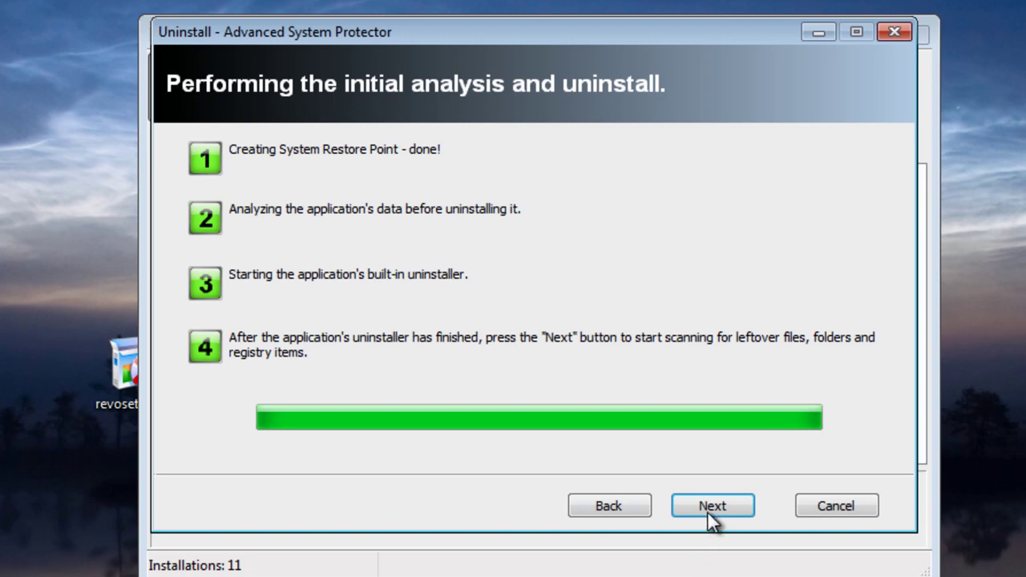
click(713, 506)
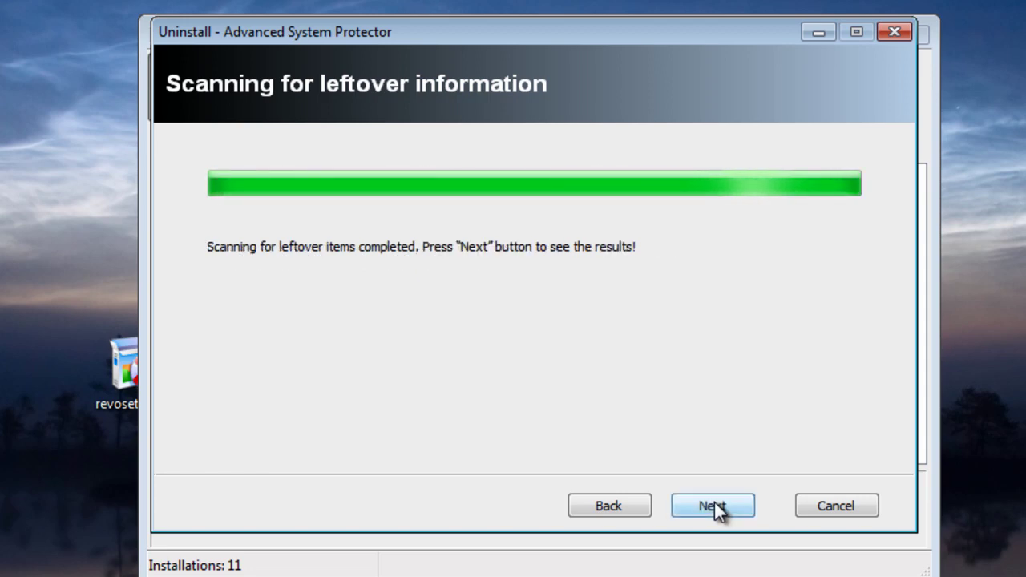
click(711, 503)
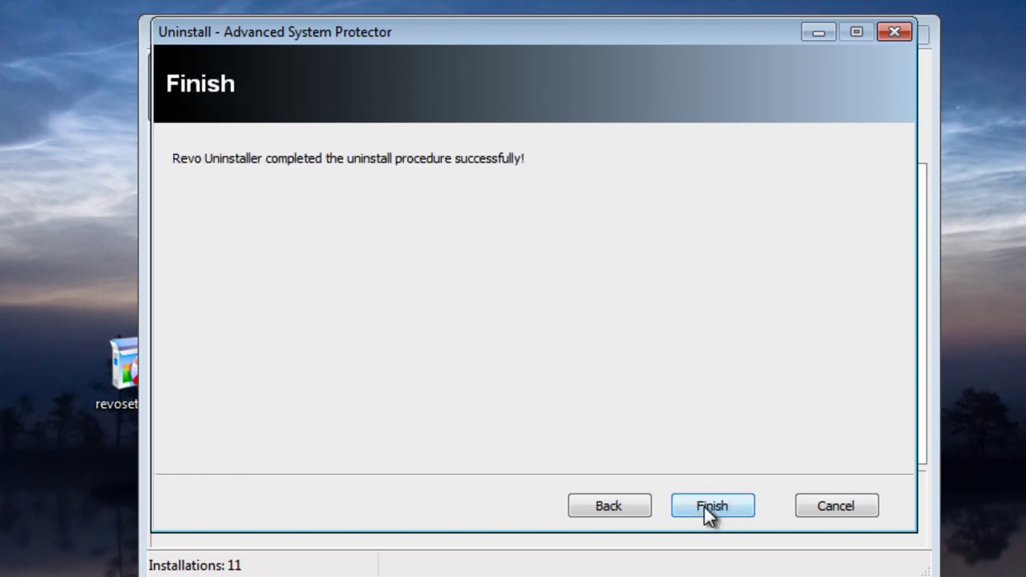
click(707, 506)
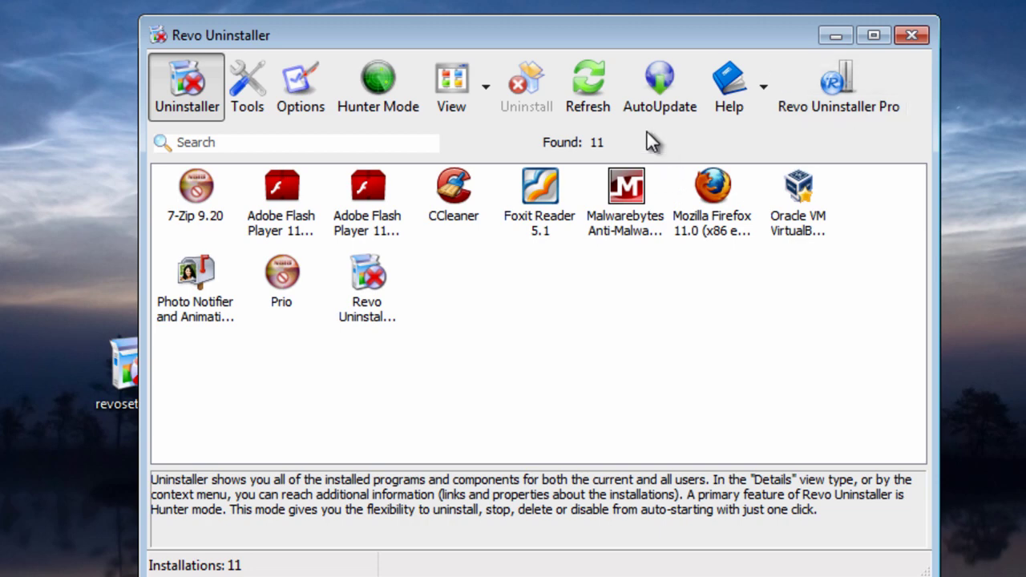
Step: Close Revo Uninstaller and delete revosetup.exe from the desktop
click(914, 32)
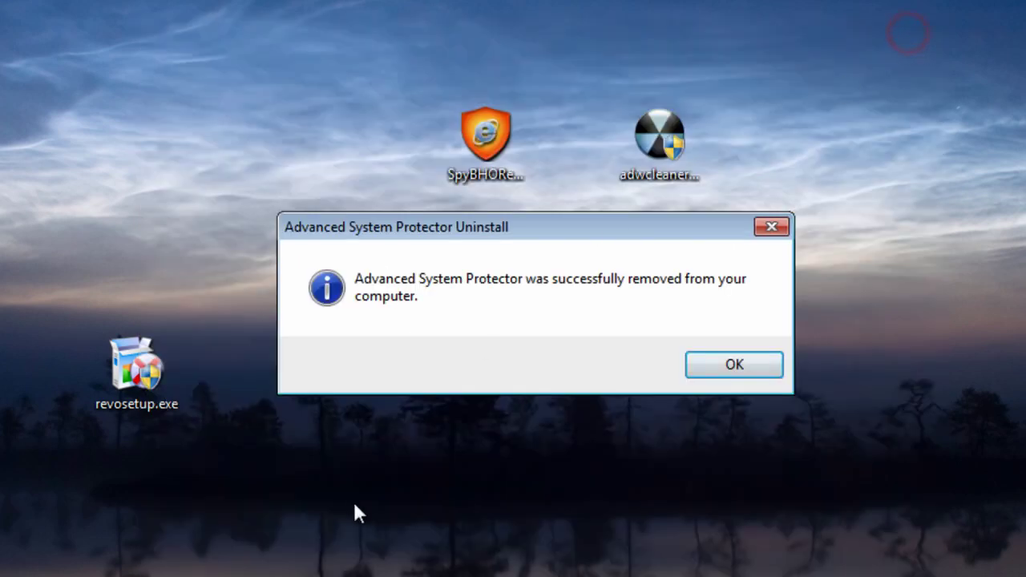
click(722, 361)
click(492, 458)
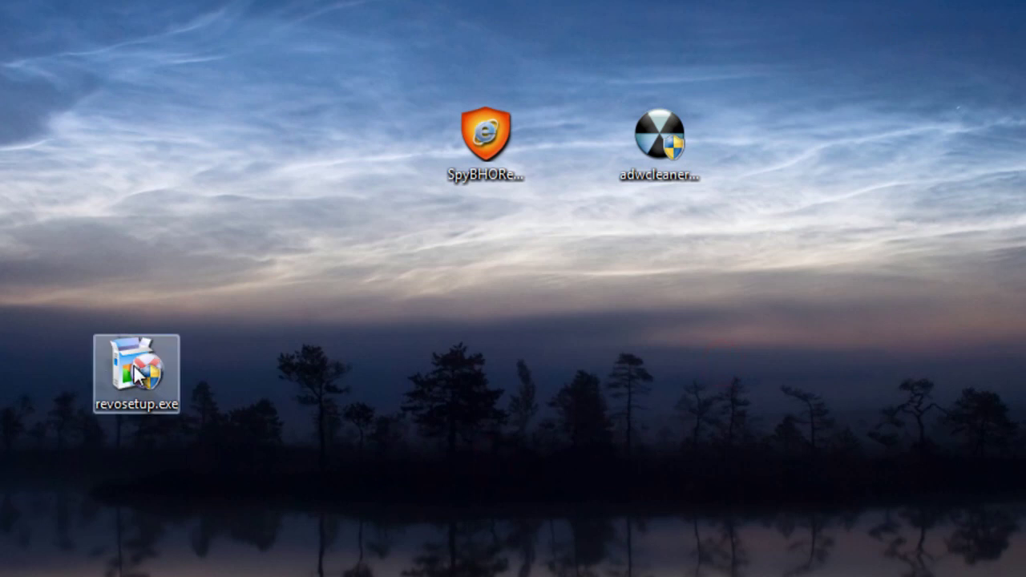
drag(133, 364, 0, 377)
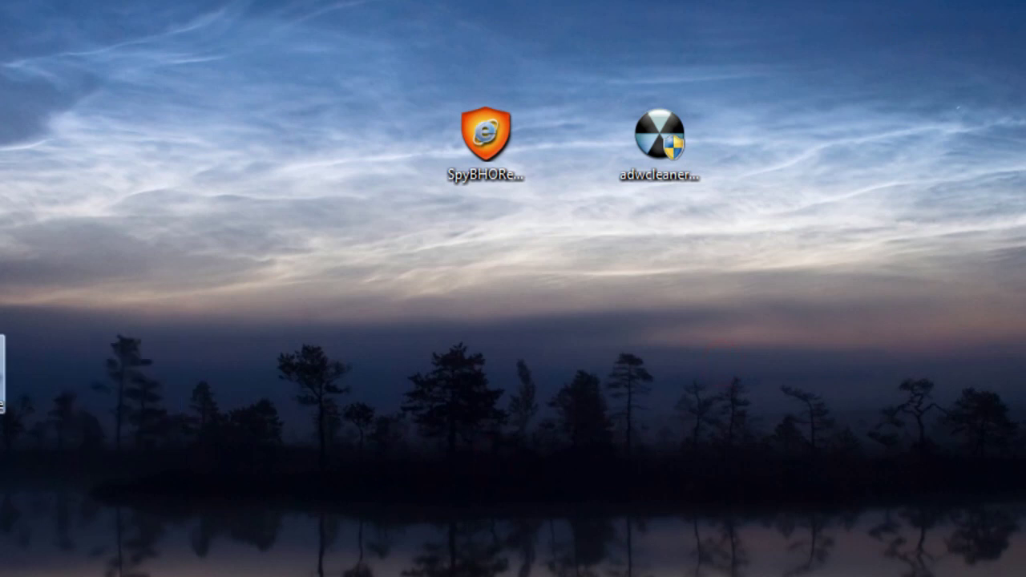
right_click(2, 366)
key(d)
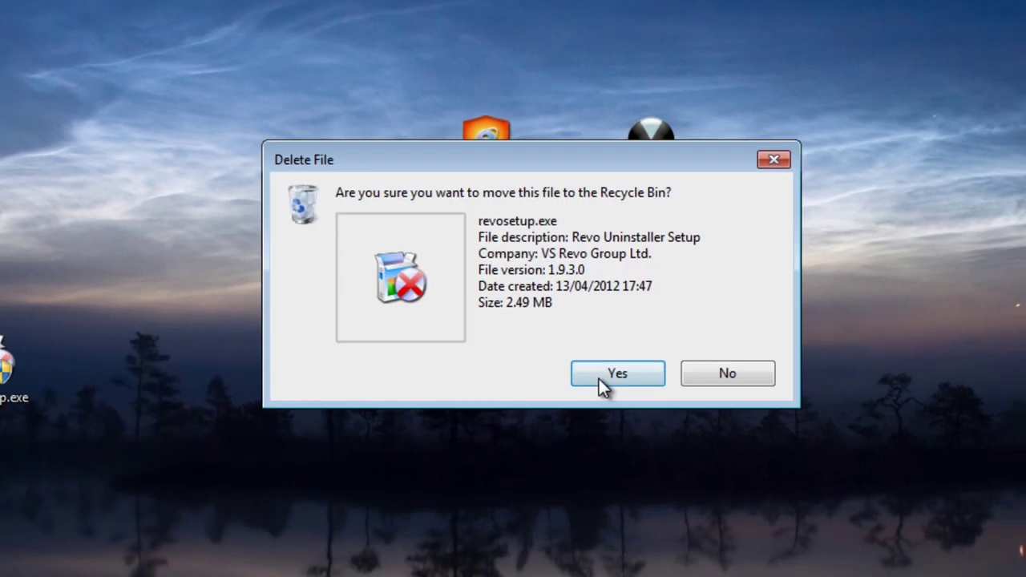
click(600, 378)
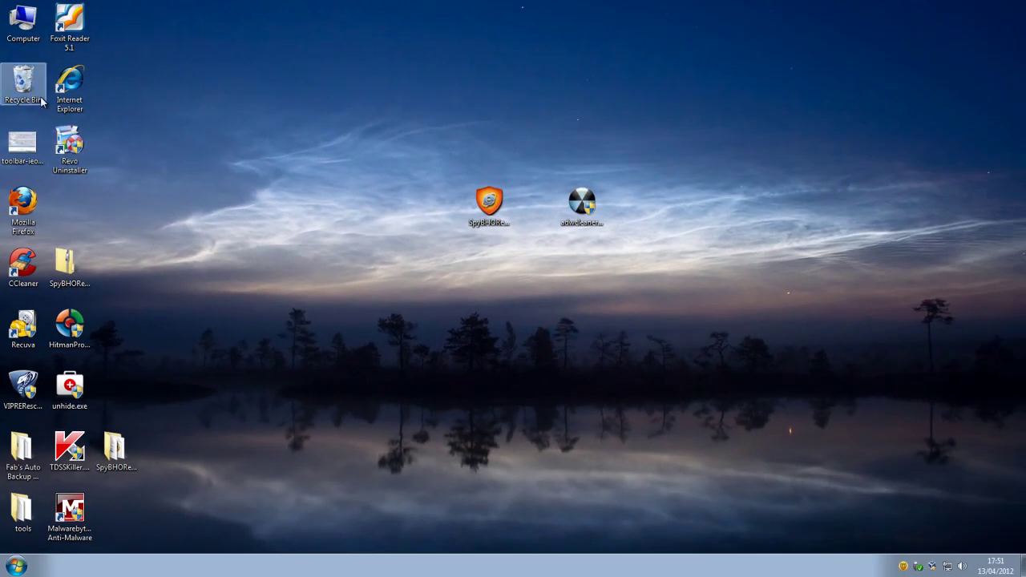
Step: Empty the Recycle Bin to permanently remove revosetup.exe
right_click(23, 81)
click(65, 101)
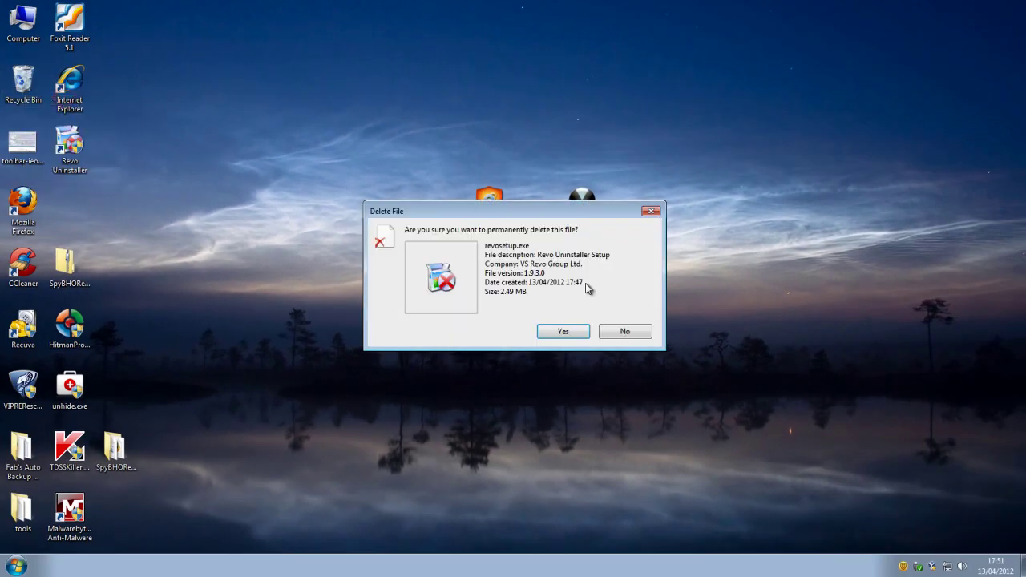
click(570, 333)
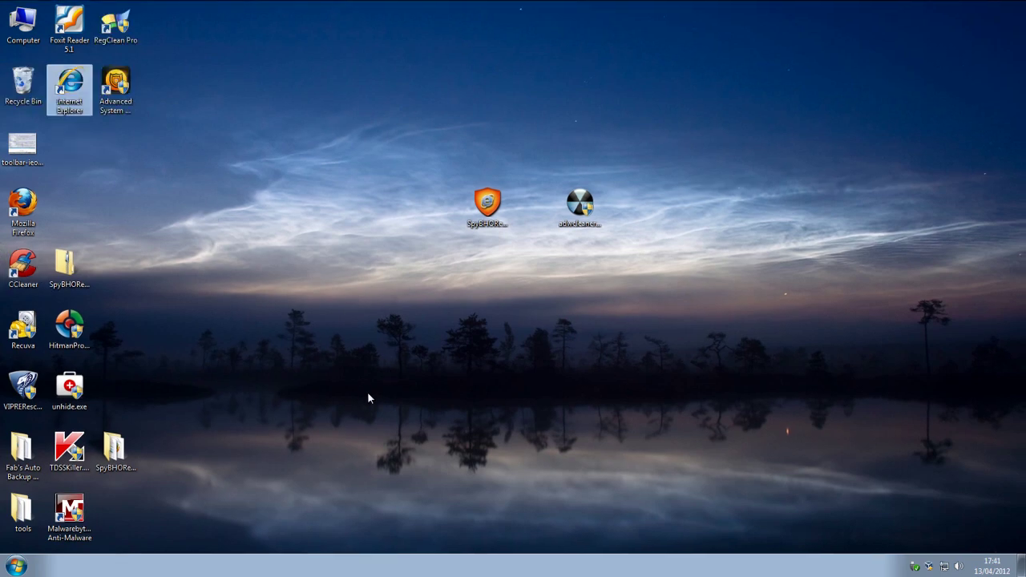
Step: Launch HitmanPro and start its malware scan, then start a Malwarebytes quick scan
click(74, 330)
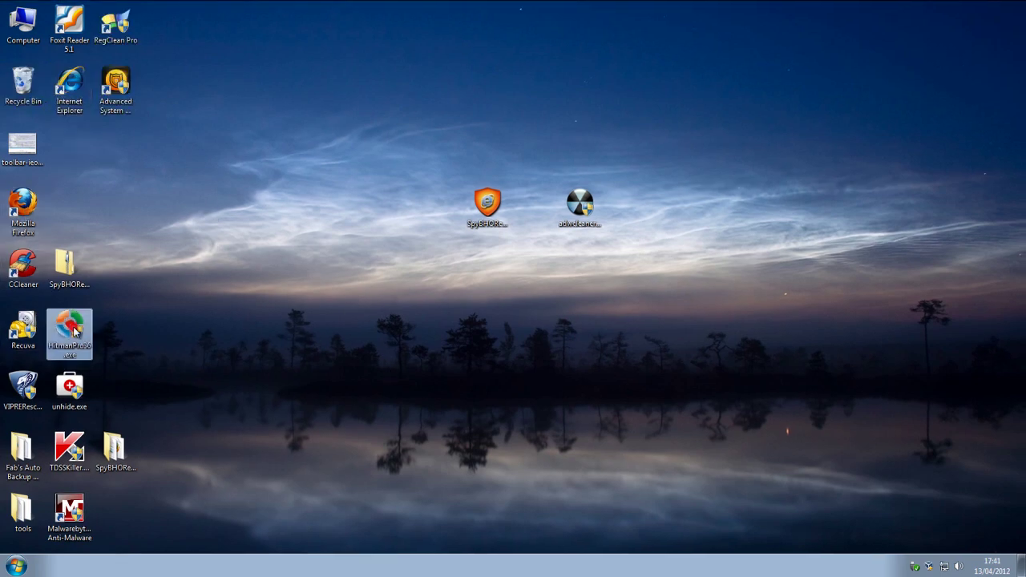
double_click(74, 330)
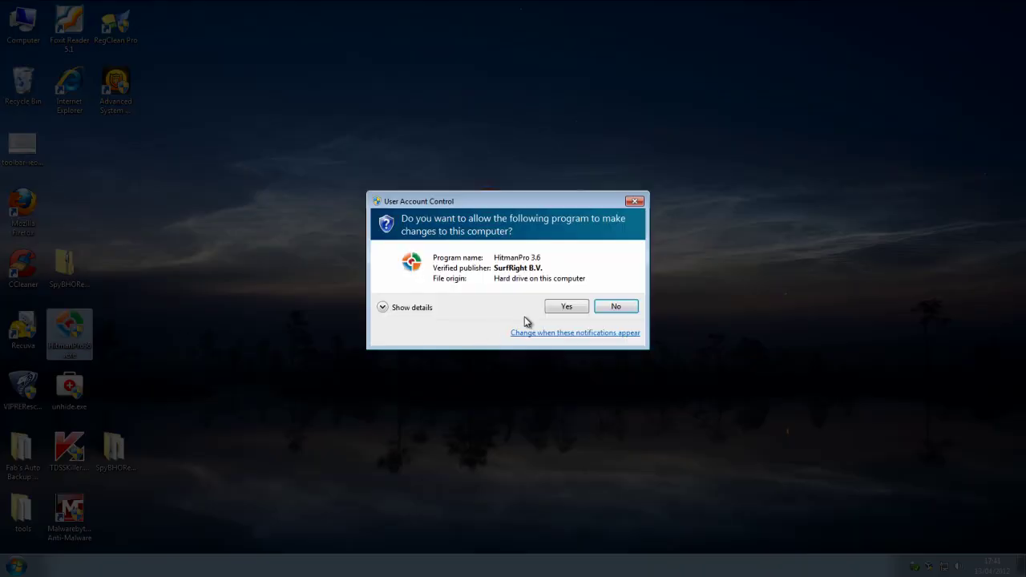
click(558, 305)
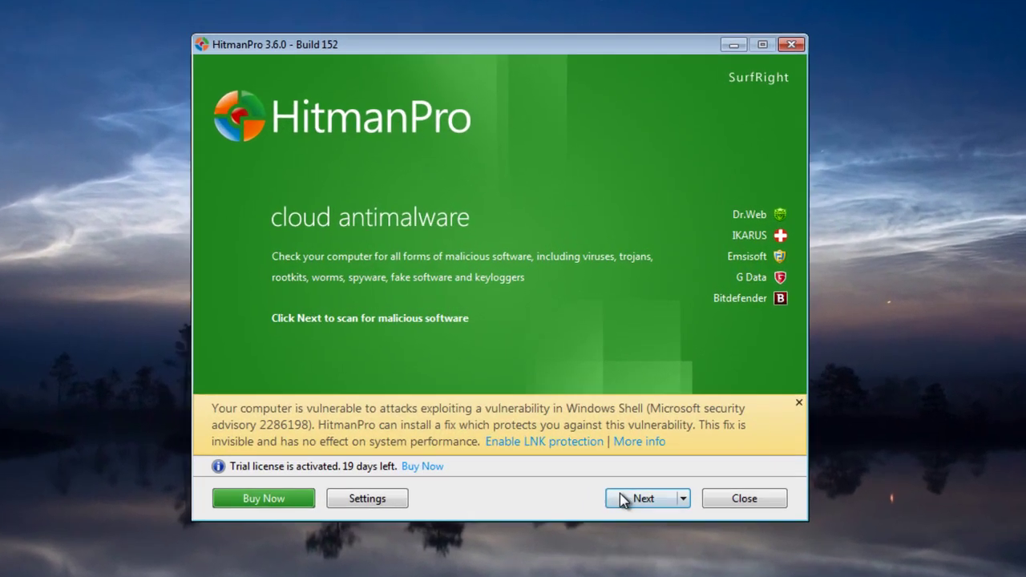
click(622, 499)
click(623, 499)
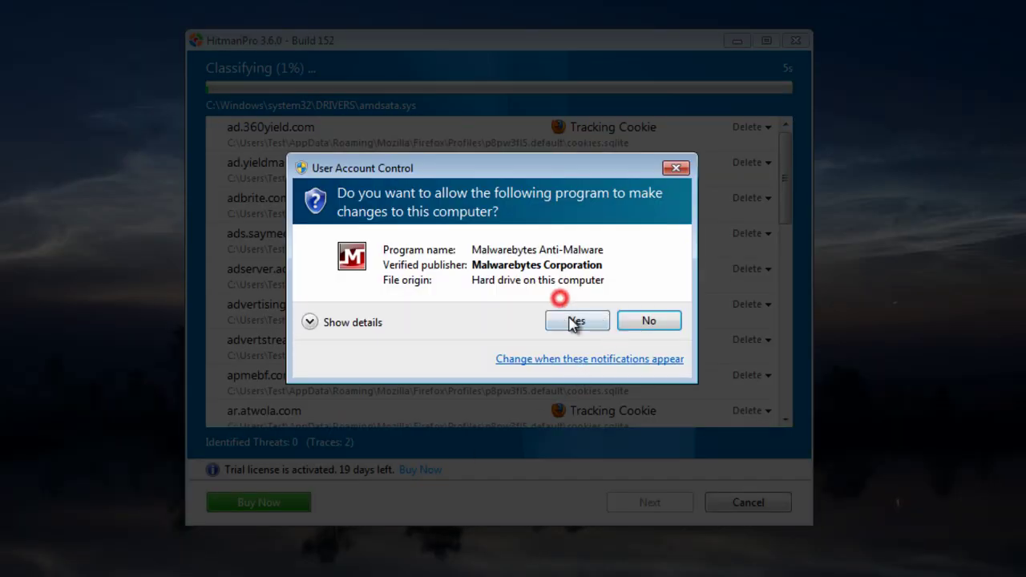
click(574, 322)
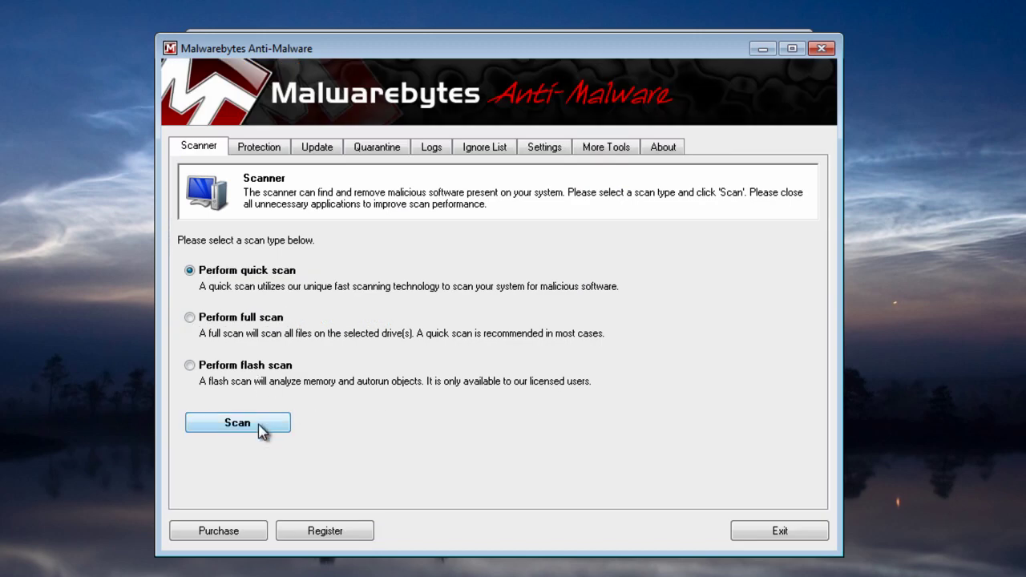
click(259, 425)
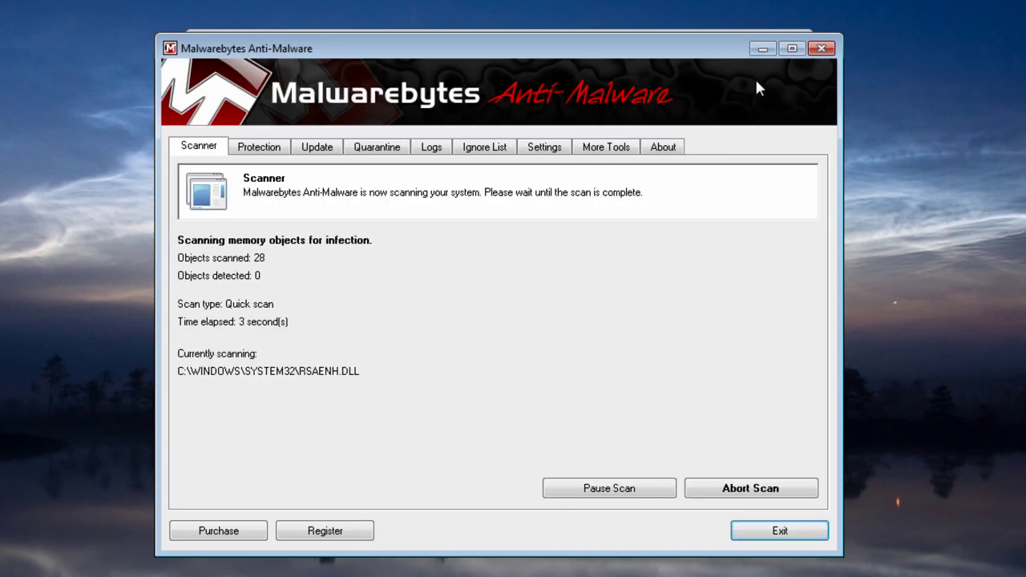
Step: Minimize Malwarebytes and browse HitmanPro's growing list of 11 detected threats
click(761, 49)
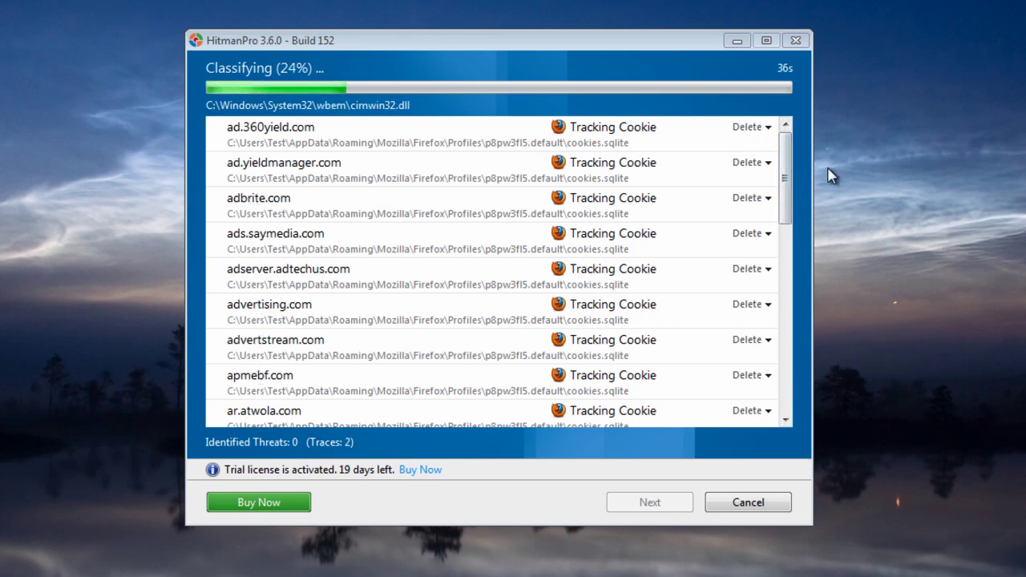
drag(788, 165, 790, 231)
scroll(788, 231, down, 1)
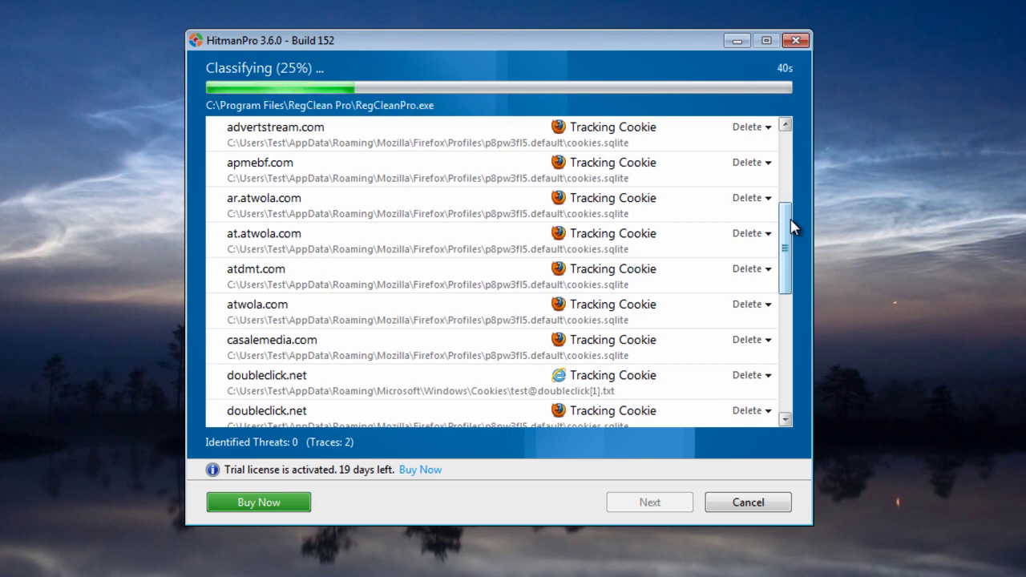
click(780, 228)
scroll(784, 231, up, 2)
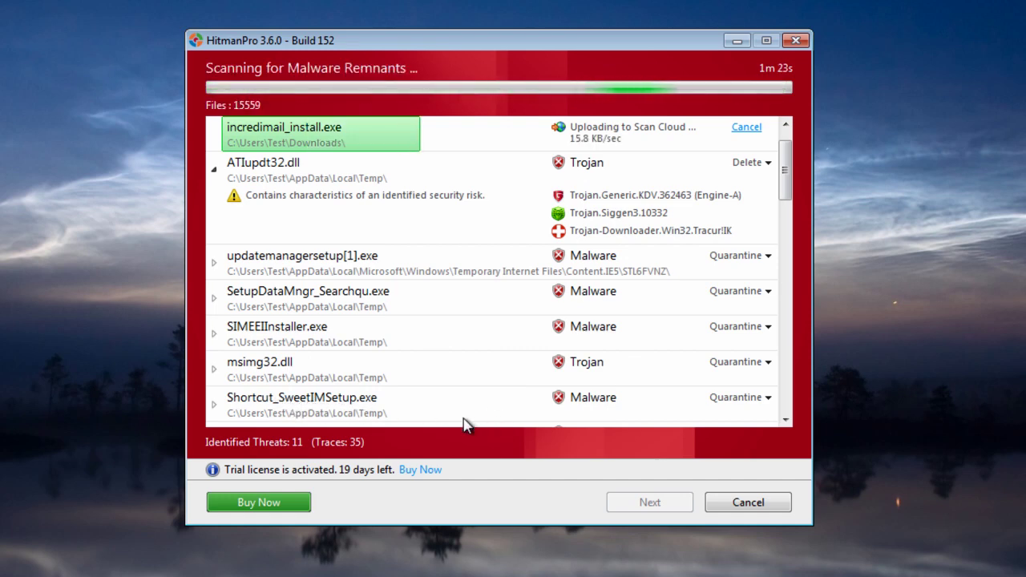
Step: Set updatemanagersetup[1].exe, SetupDataMngr_Searchqu.exe, SIMEEIInstaller.exe, msimg32.dll and Shortcut_SweetIMSetup.exe to Delete
click(767, 257)
click(726, 279)
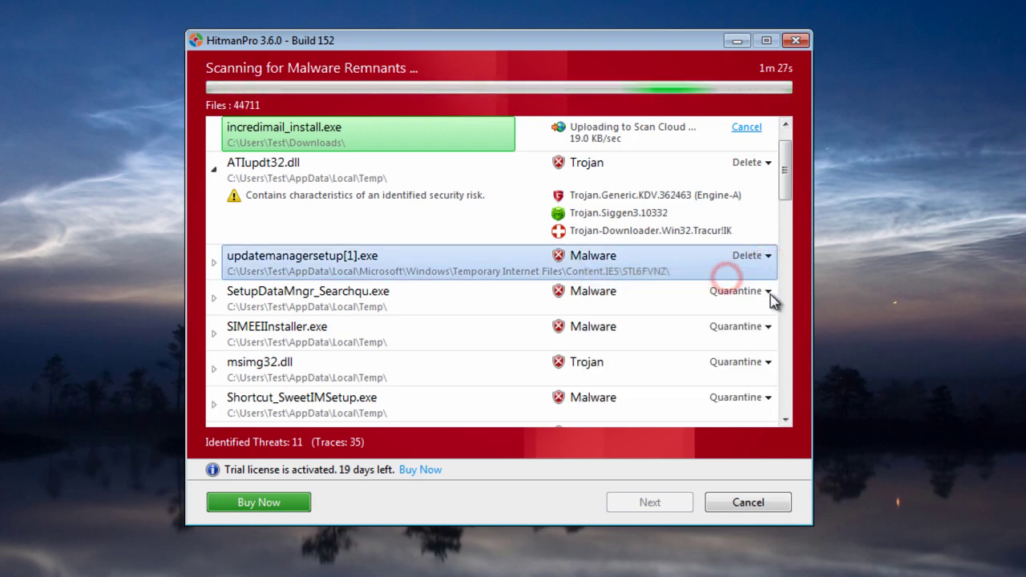
click(770, 294)
click(719, 315)
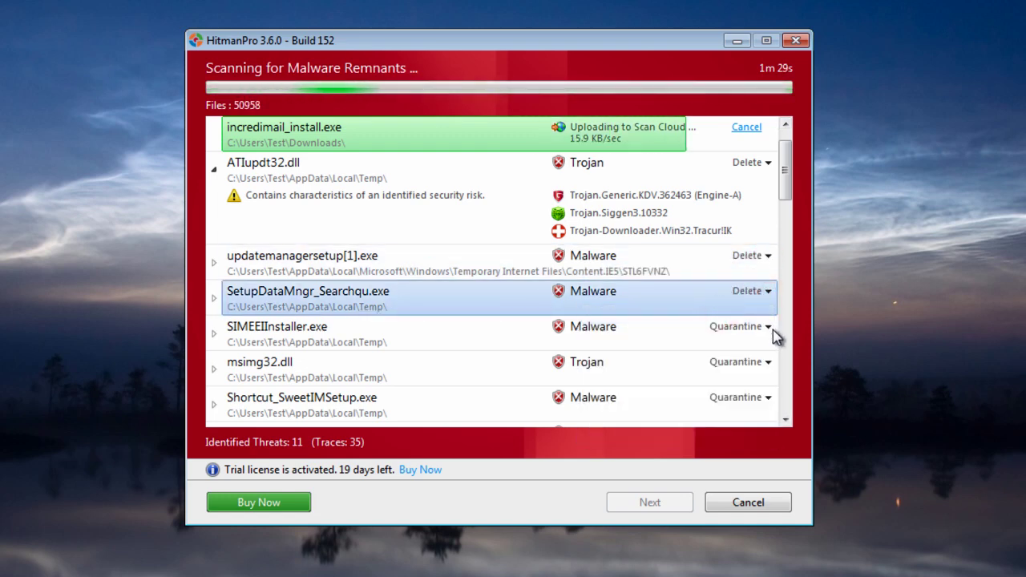
click(767, 327)
click(717, 345)
click(768, 362)
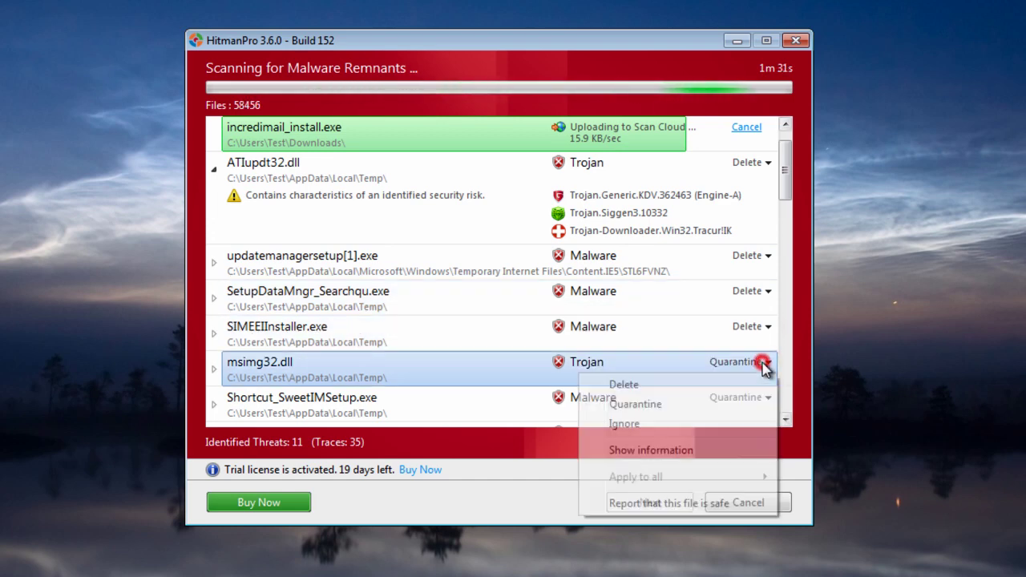
click(717, 384)
click(769, 398)
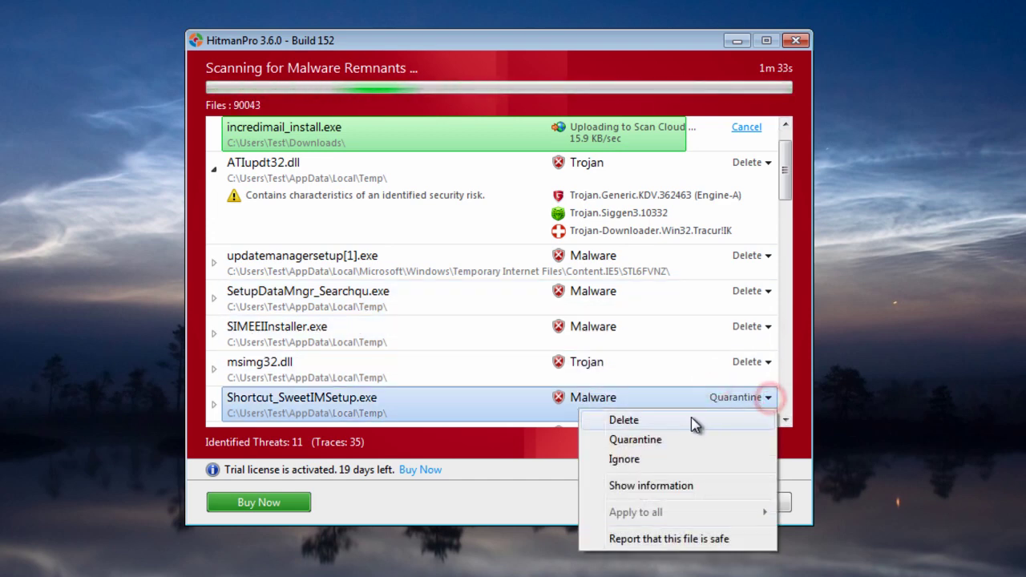
click(691, 419)
Step: Set BandooV7.exe, rcpsetup_3335.exe and SweetIMSetup.exe to Delete, then start removing all threats
drag(784, 164, 788, 217)
click(768, 166)
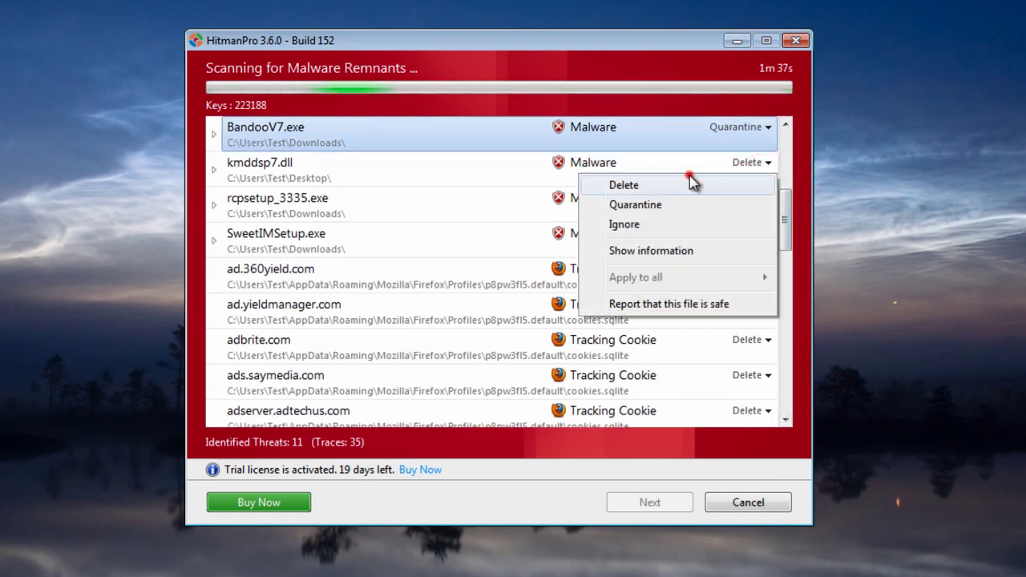
click(694, 184)
click(770, 202)
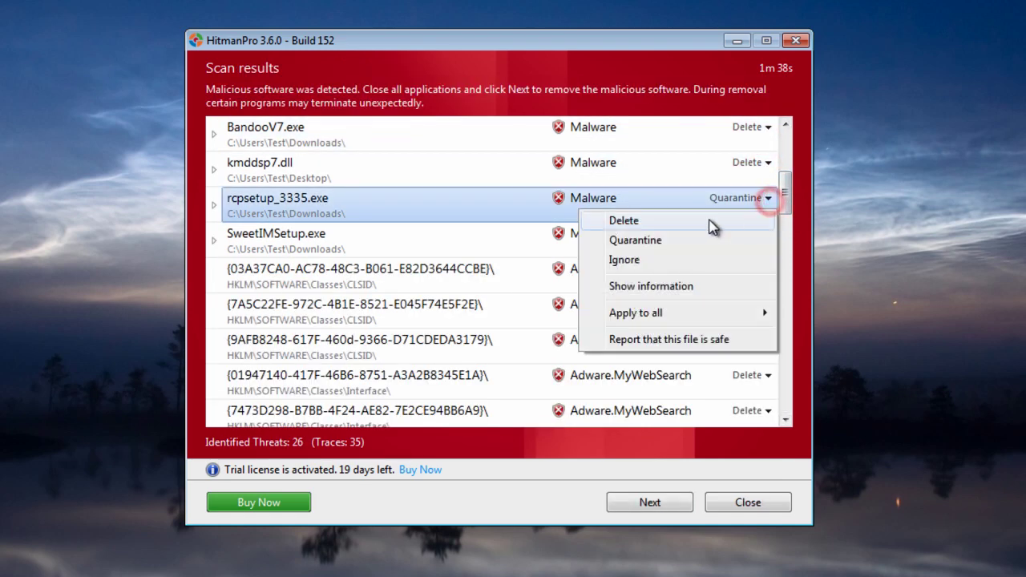
click(705, 219)
click(768, 234)
click(709, 257)
drag(785, 196, 783, 395)
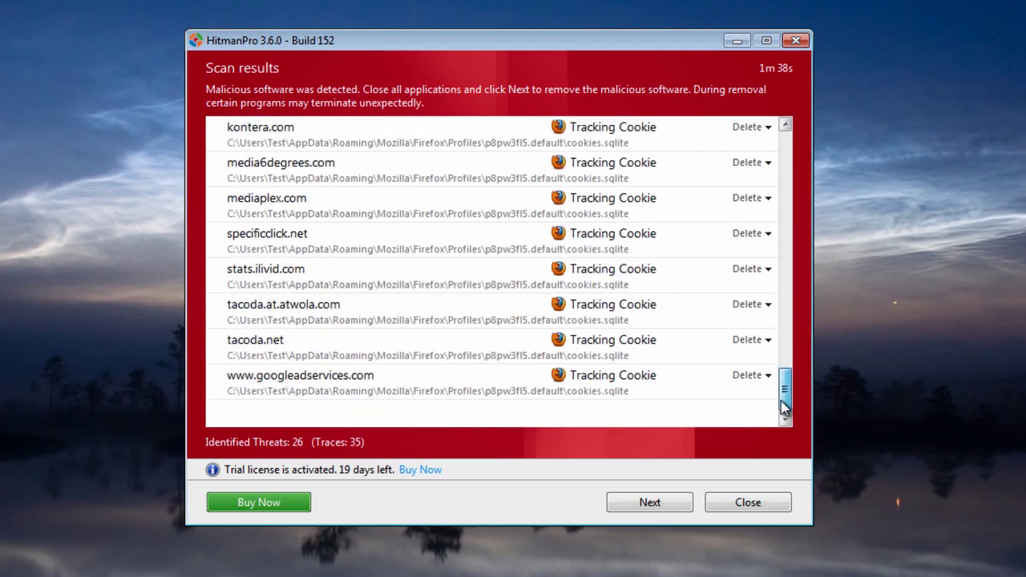
drag(785, 407, 777, 141)
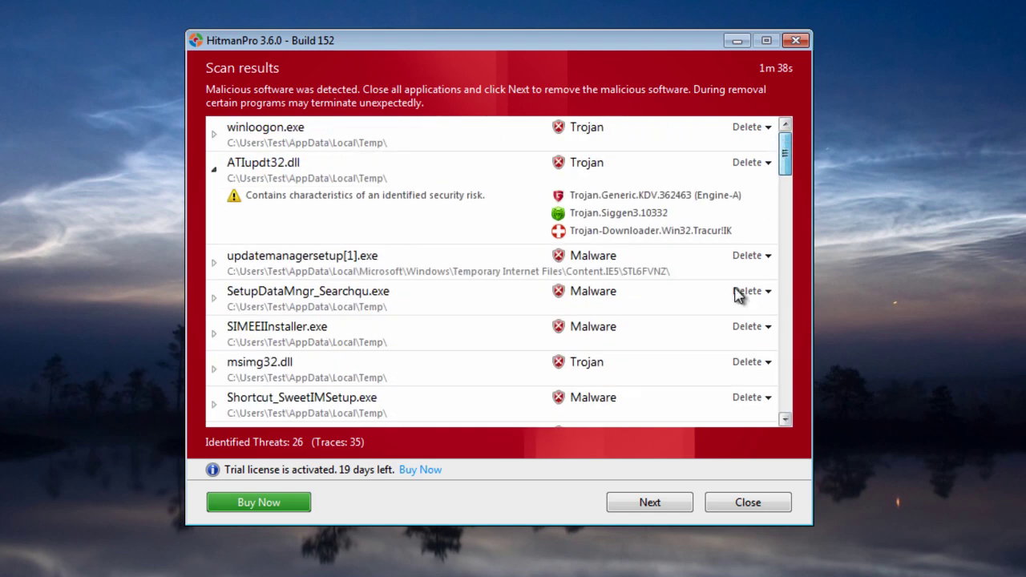
click(656, 503)
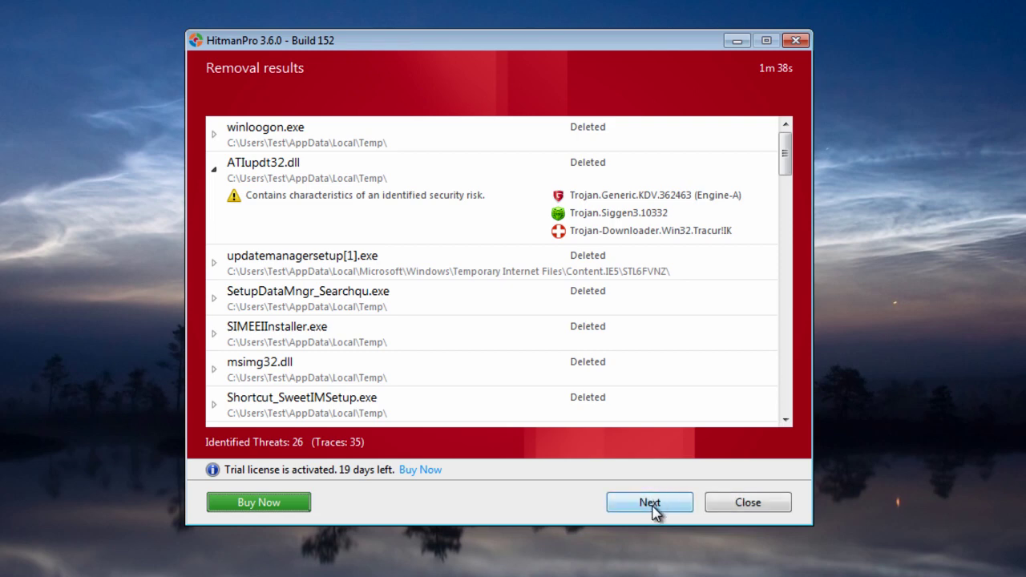
Step: Continue to HitmanPro's summary of 61 threats and close HitmanPro
click(652, 503)
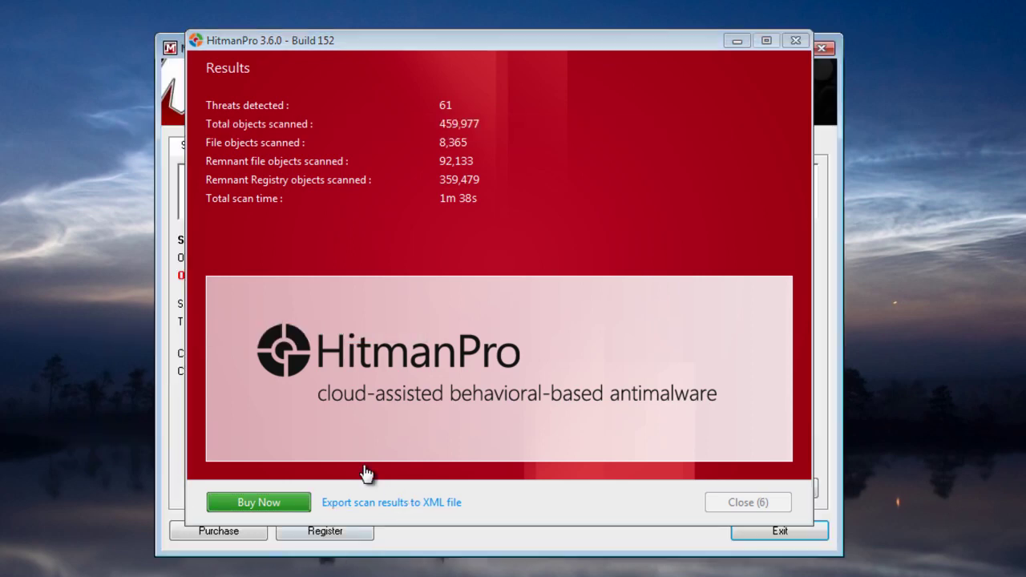
click(736, 40)
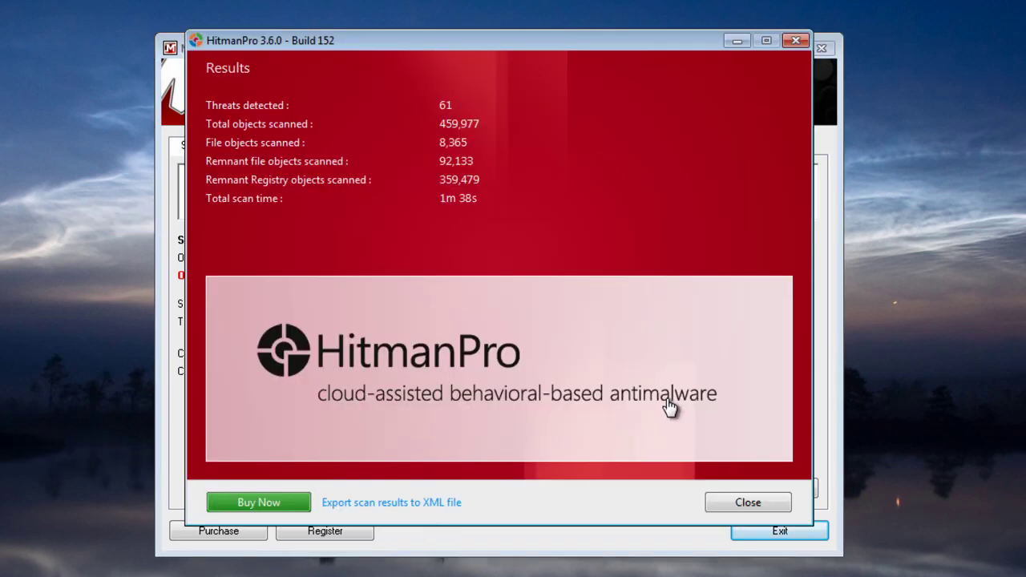
click(739, 501)
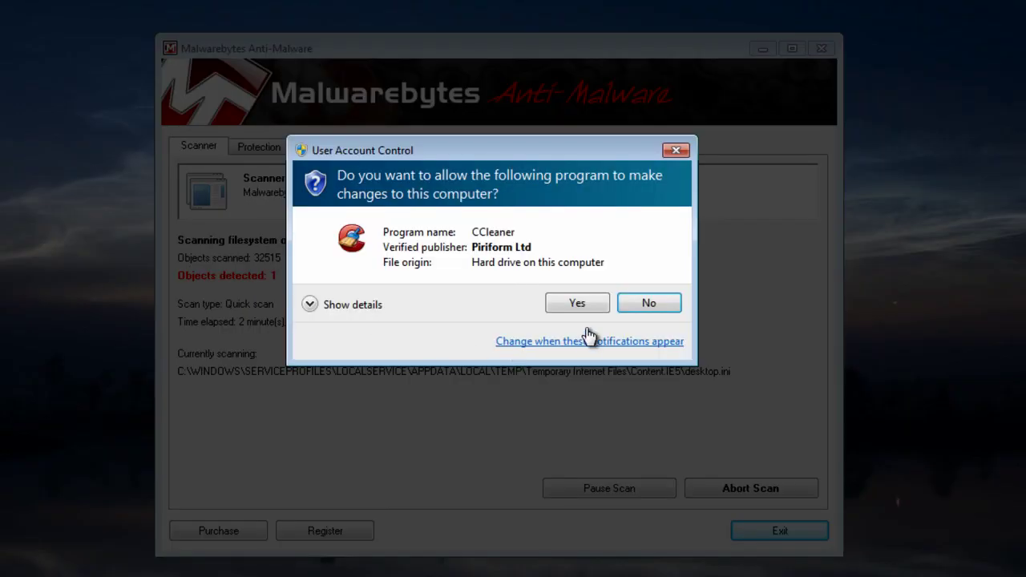
Step: Allow CCleaner to run with admin rights through the UAC prompt
click(583, 301)
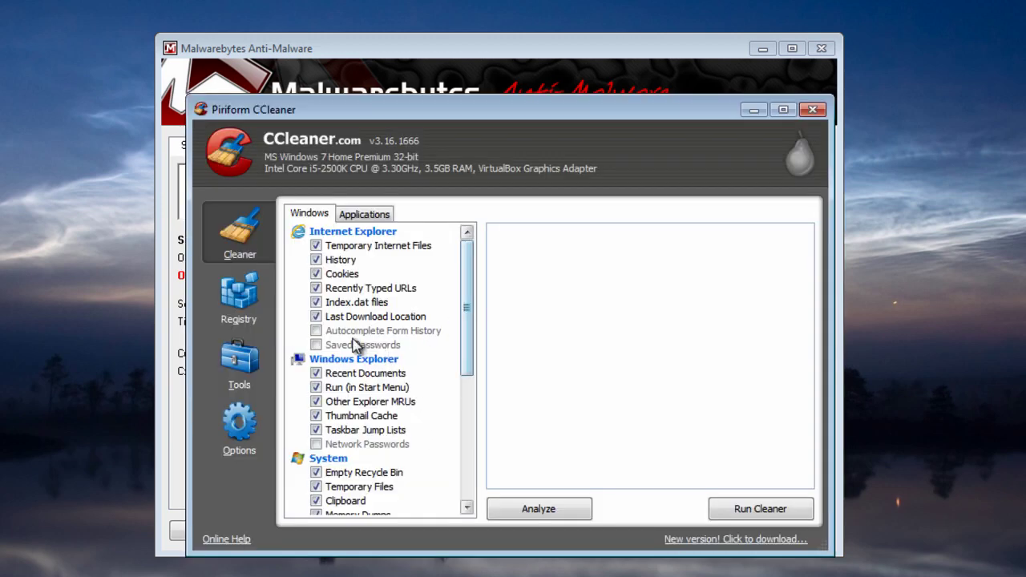
Step: Include Autocomplete Form History and analyze, finding 101.8 MB of junk to remove
click(316, 330)
drag(465, 322, 487, 473)
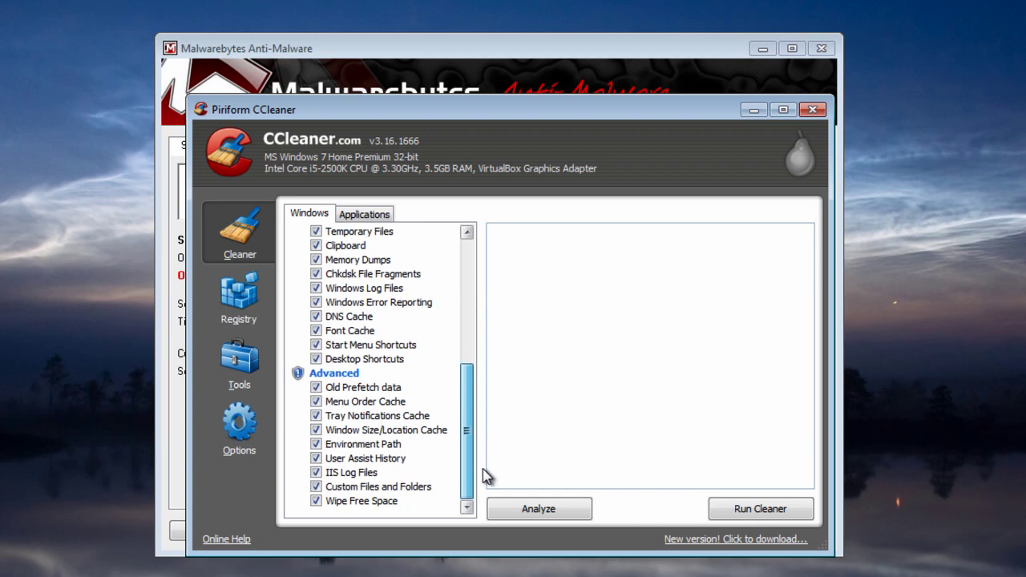
click(534, 513)
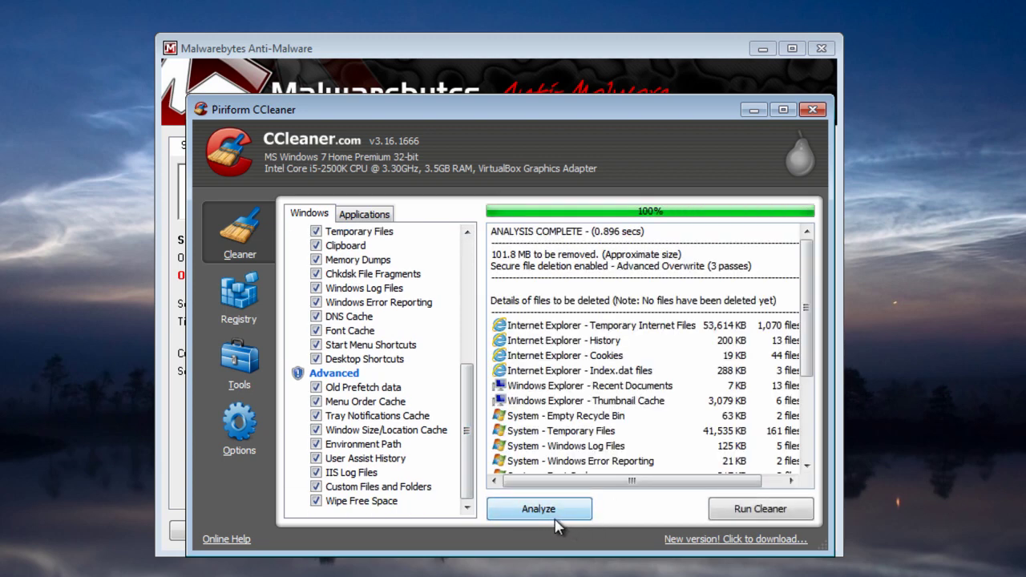
Step: Review CCleaner's basic and advanced cleaner options, then return to the analysis results
click(239, 429)
click(326, 227)
click(335, 371)
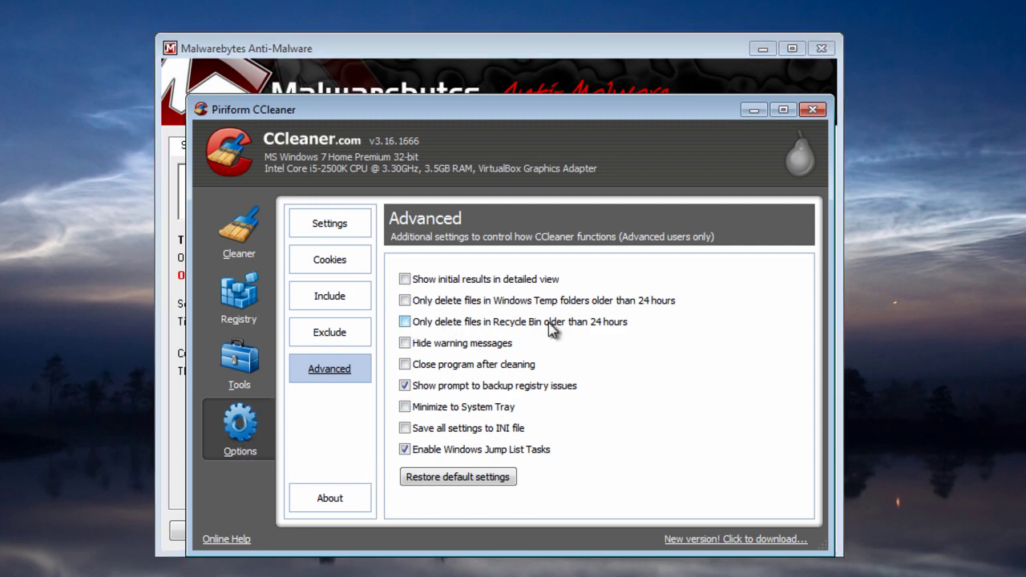
click(328, 224)
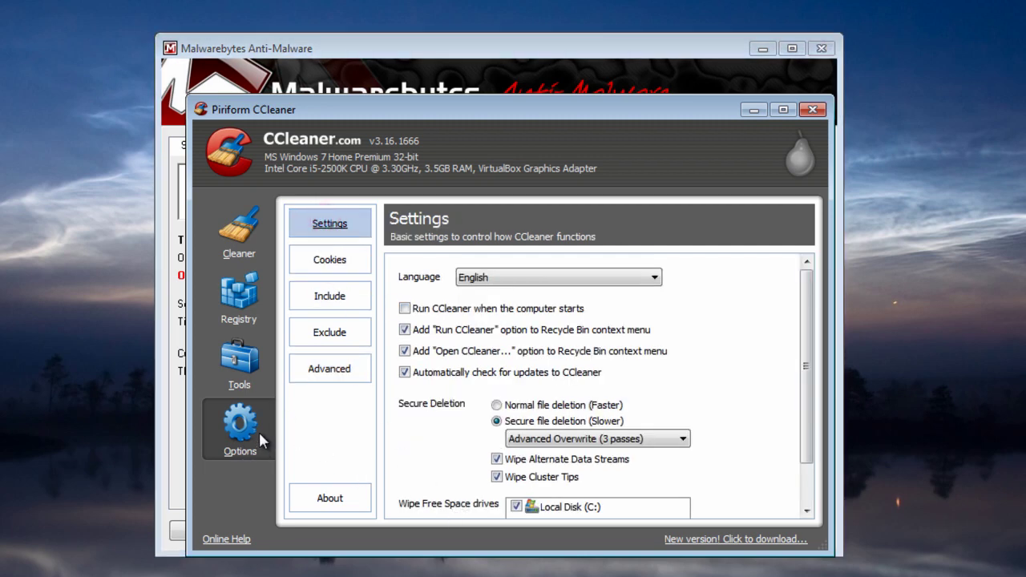
click(239, 232)
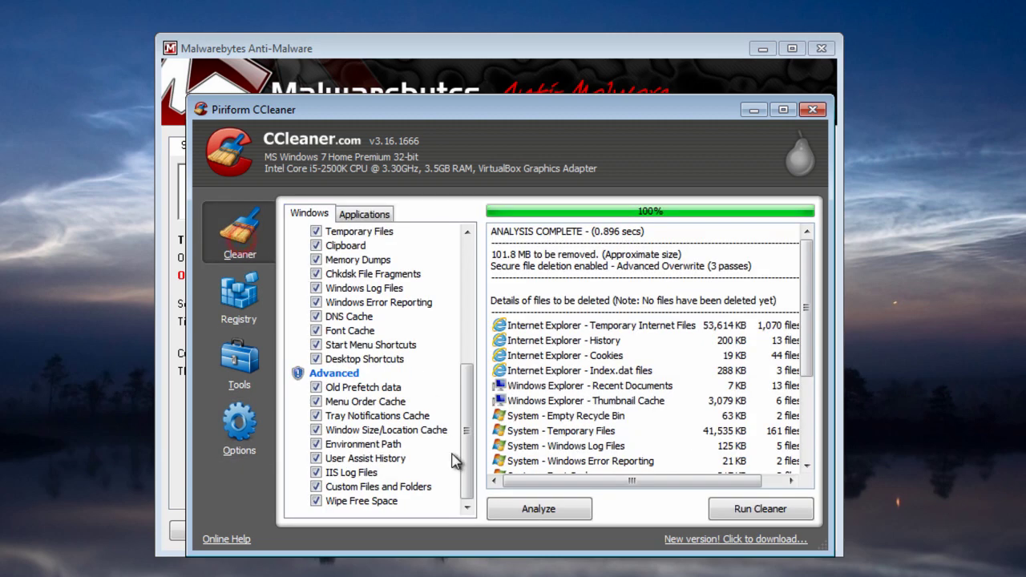
Step: Run the cleaner, confirm permanent deletion, minimize CCleaner and dismiss Malwarebytes' scan-completed notice
click(772, 510)
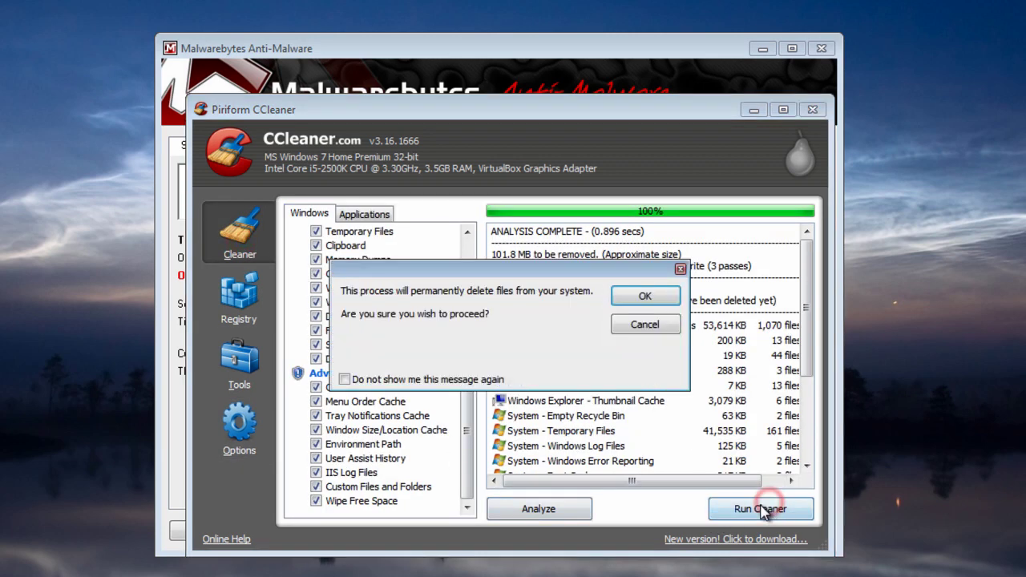
click(643, 295)
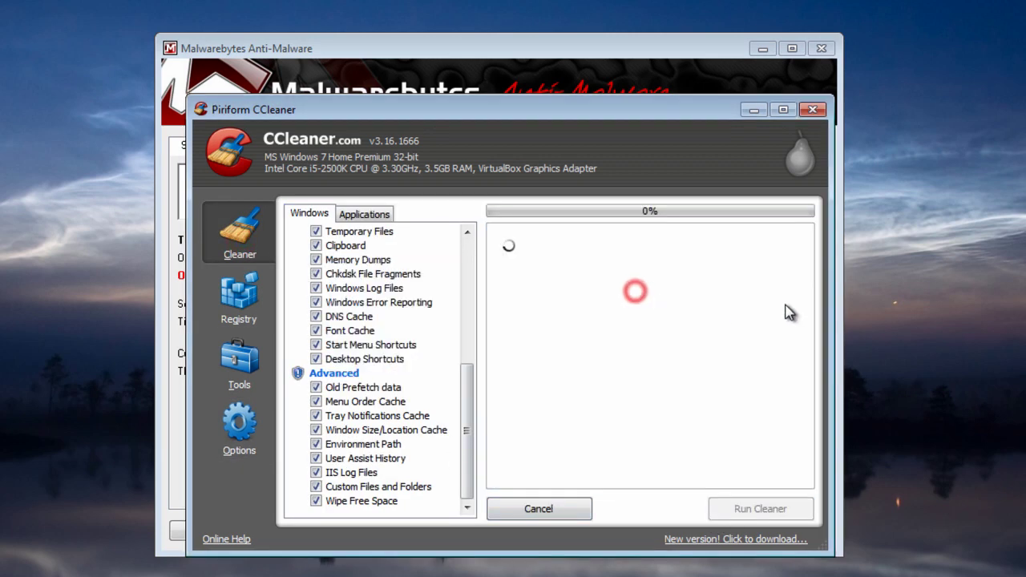
click(754, 110)
click(659, 347)
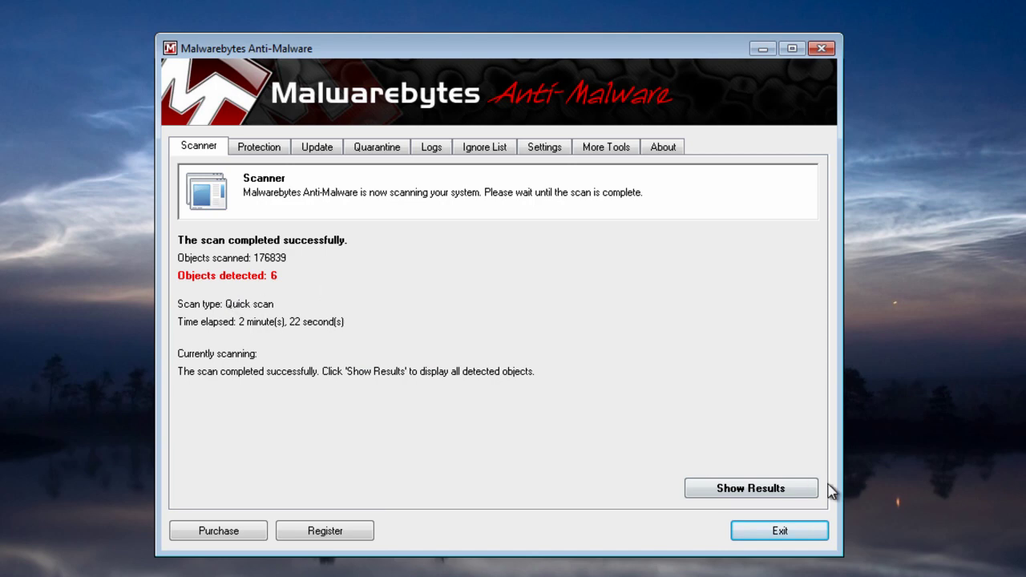
Step: Remove Malwarebytes' six detected threats, then close CCleaner after its 104.3 MB cleanup
click(739, 488)
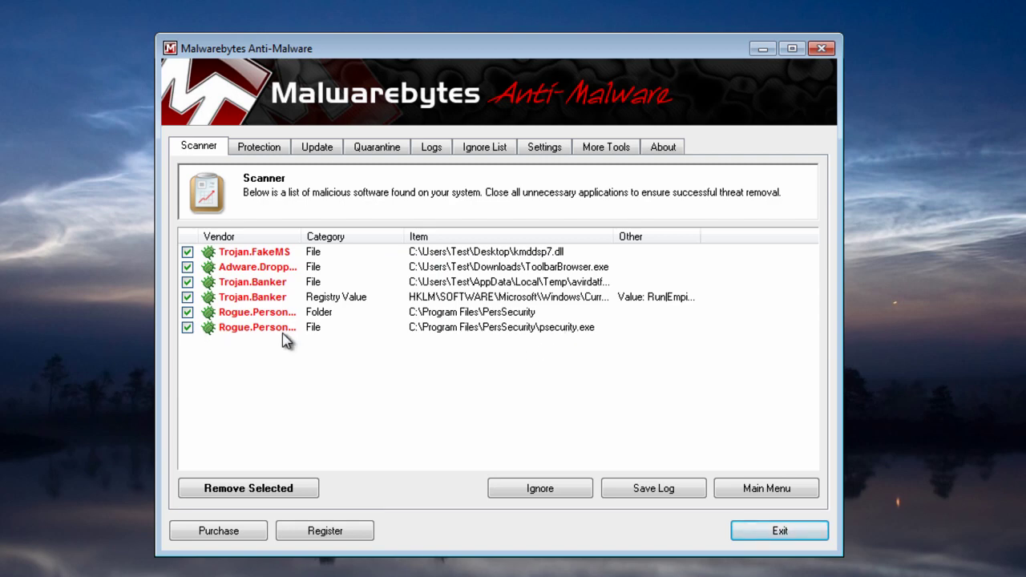
click(294, 492)
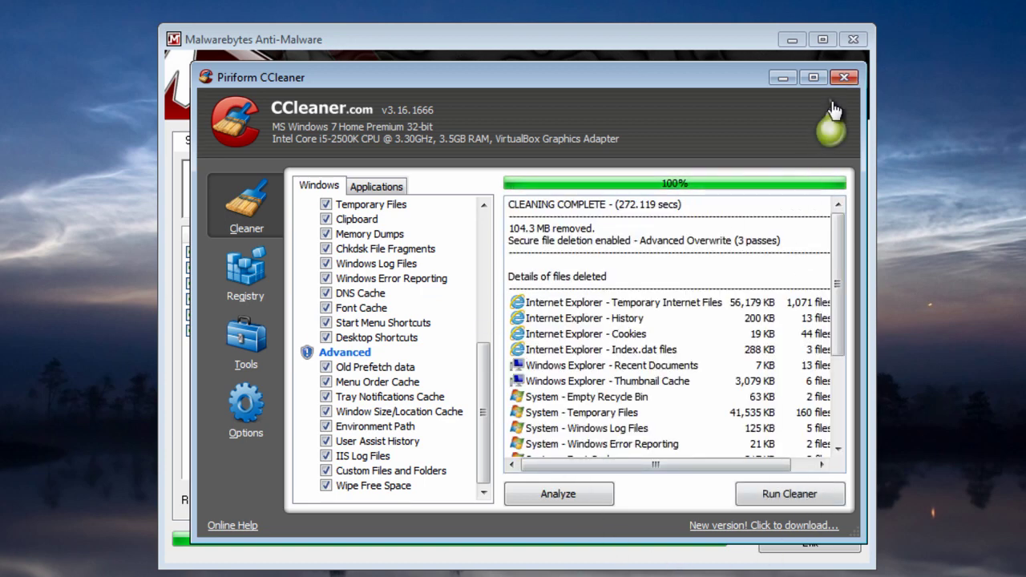
click(844, 78)
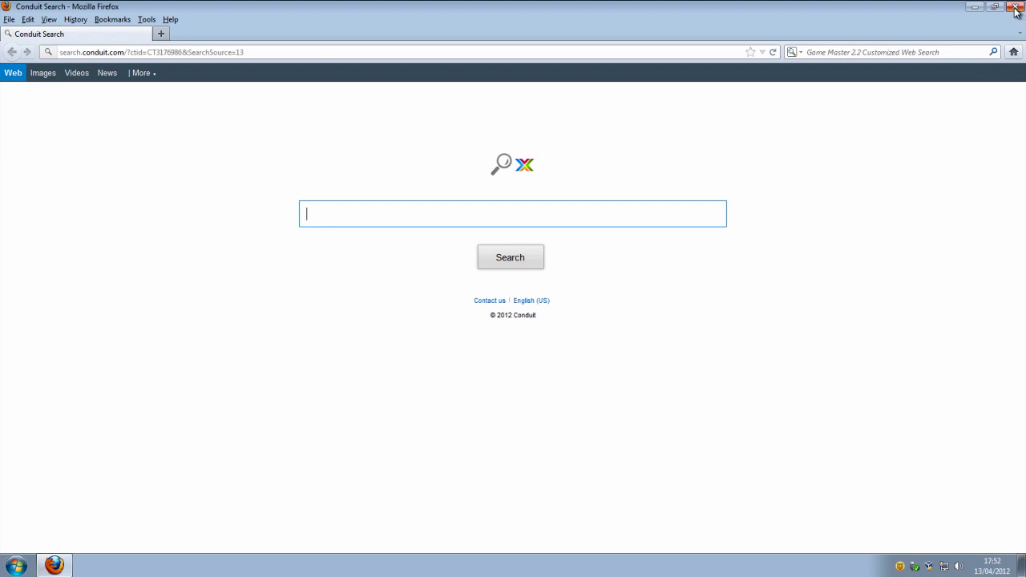
click(146, 19)
click(169, 139)
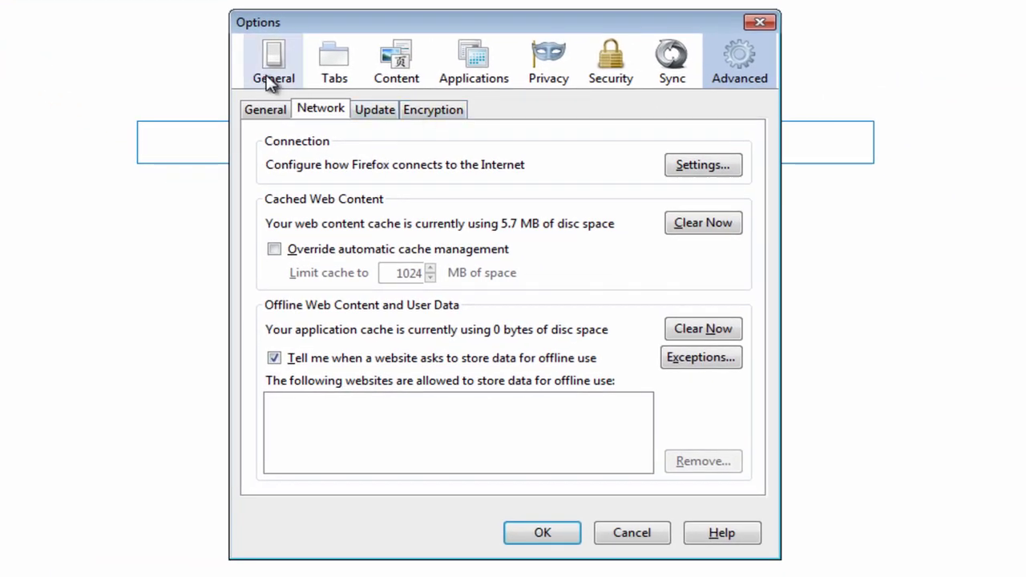
click(341, 109)
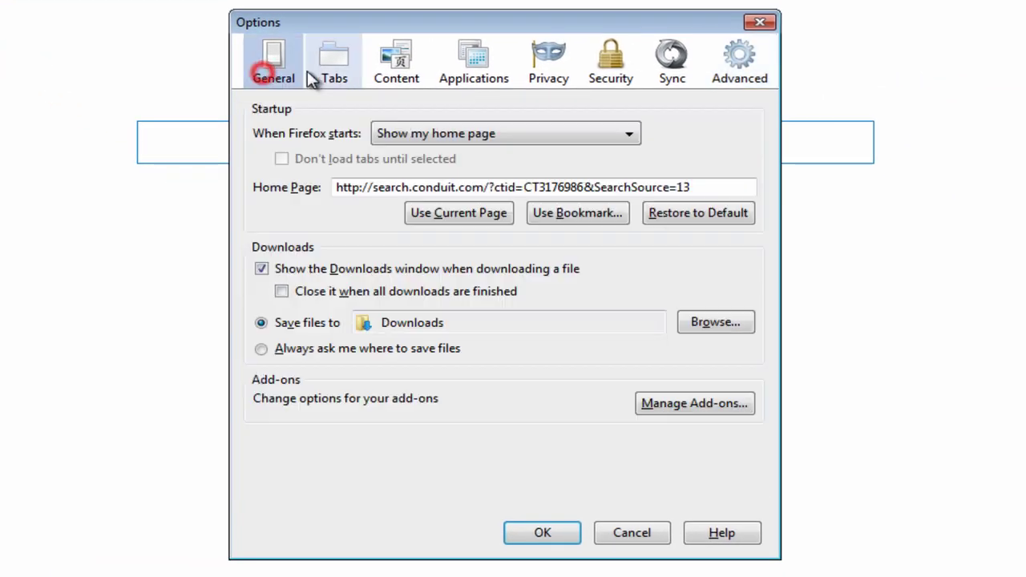
drag(706, 187, 381, 197)
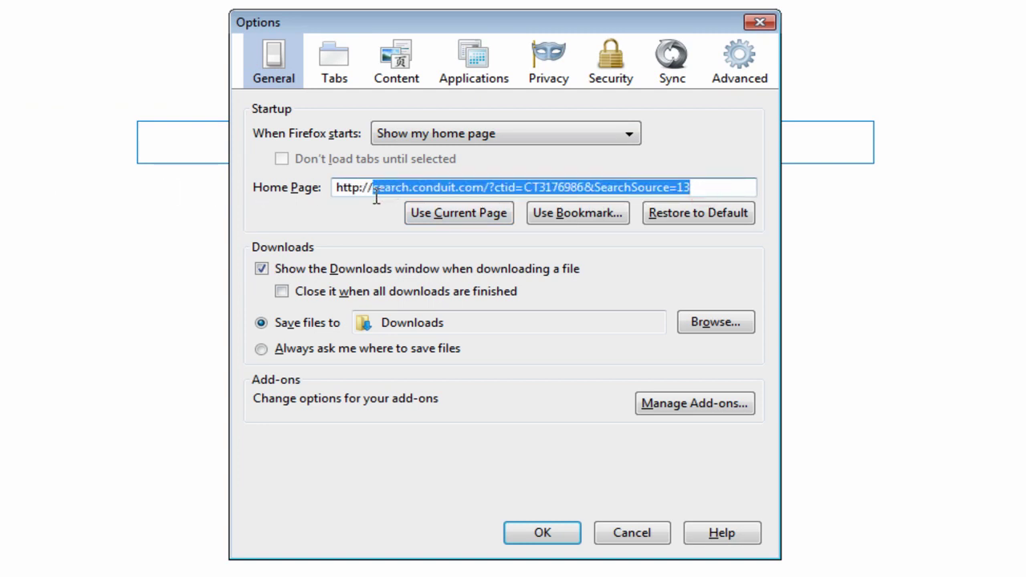
text(www.google.co.uk)
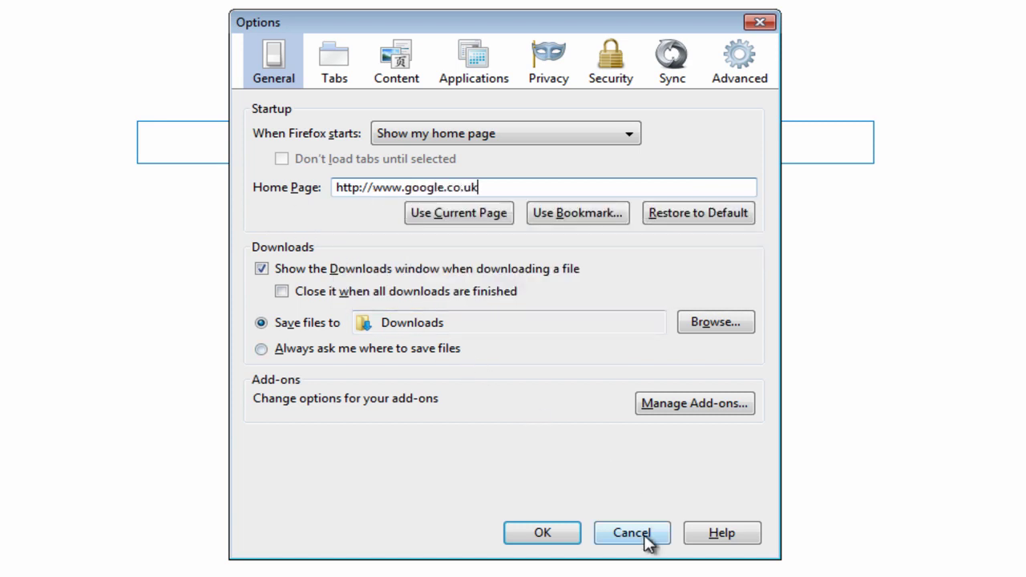
click(548, 534)
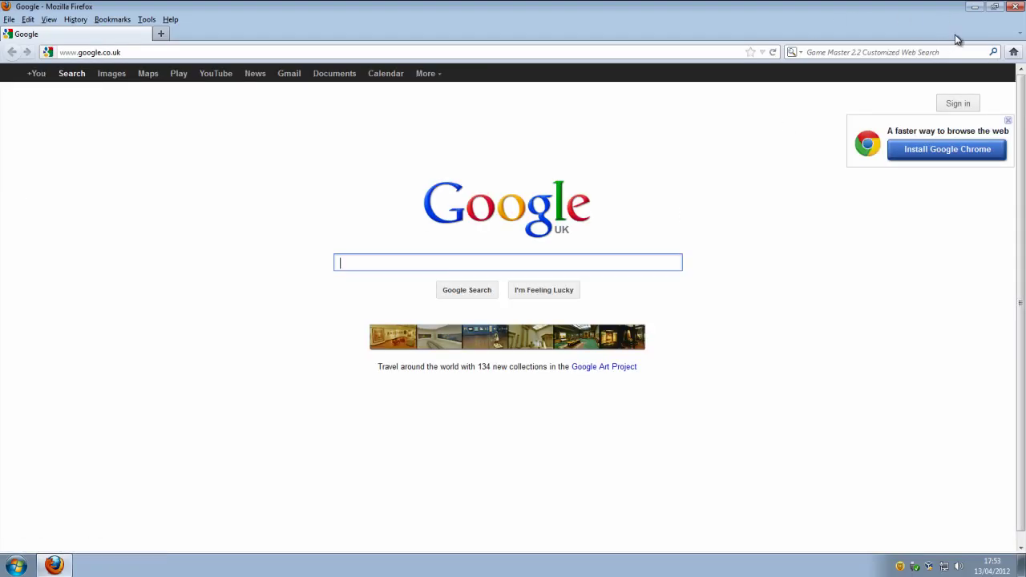
click(1014, 7)
Step: Launch Internet Explorer and disable the TBSB08601 Class and VRE Toolbar add-ons in Manage Add-ons
double_click(69, 84)
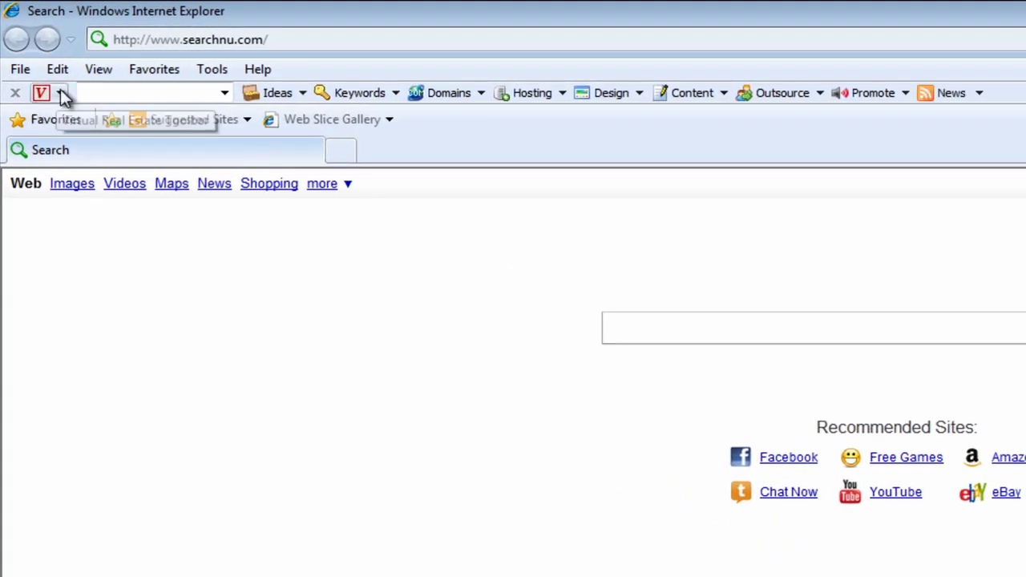
click(211, 69)
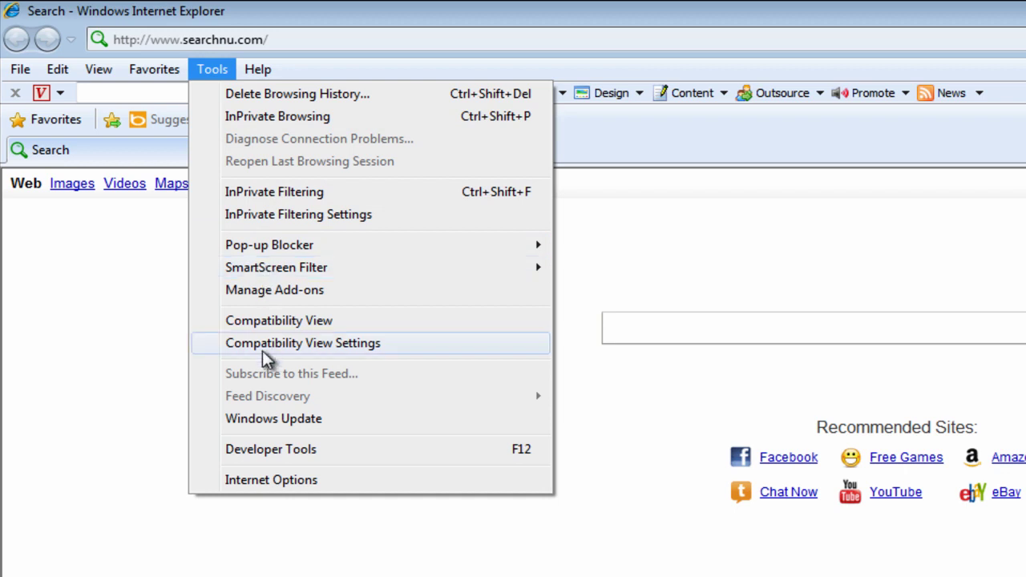
click(264, 290)
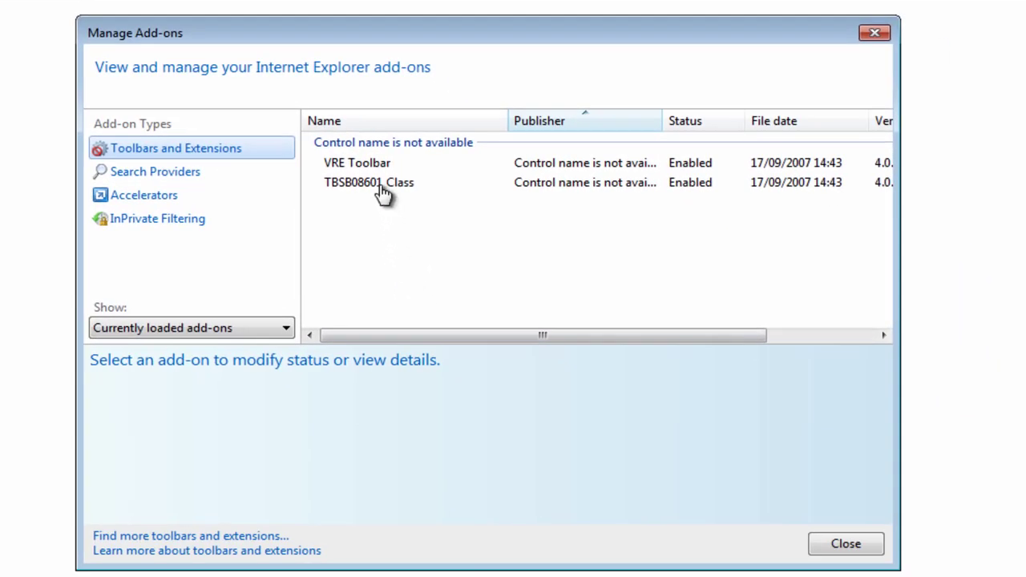
click(383, 189)
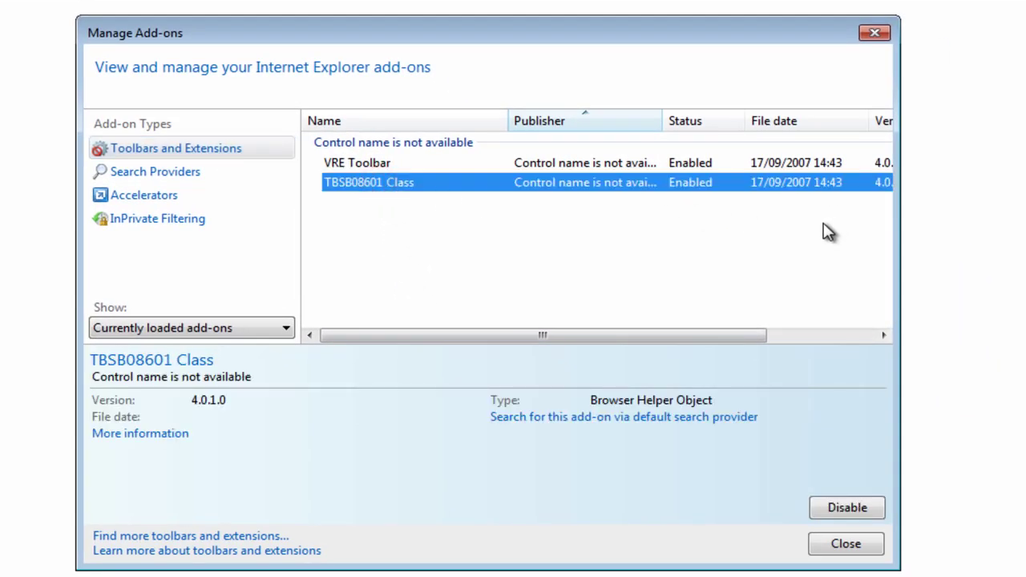
click(845, 508)
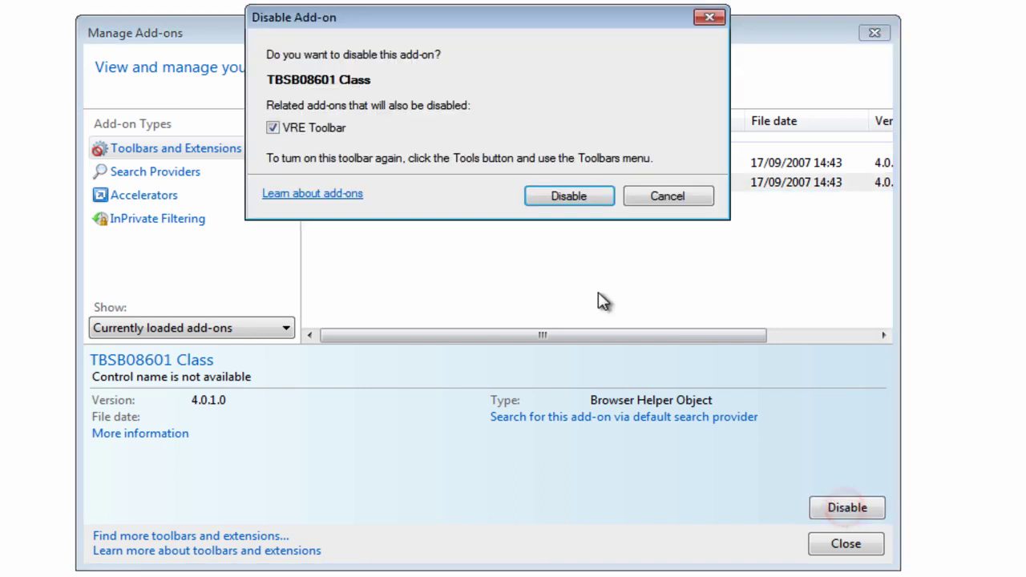
click(558, 191)
click(413, 165)
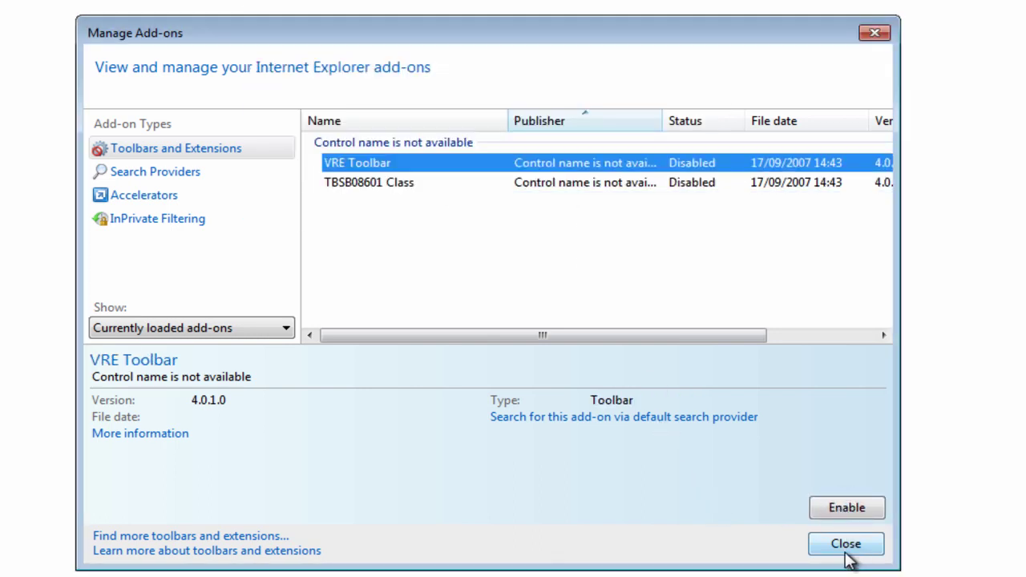
click(845, 555)
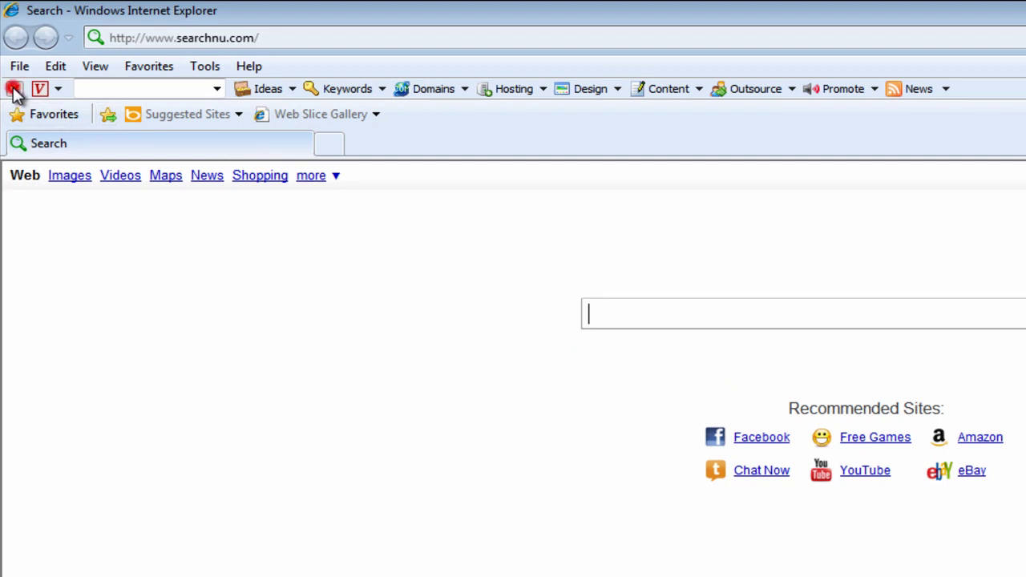
click(15, 88)
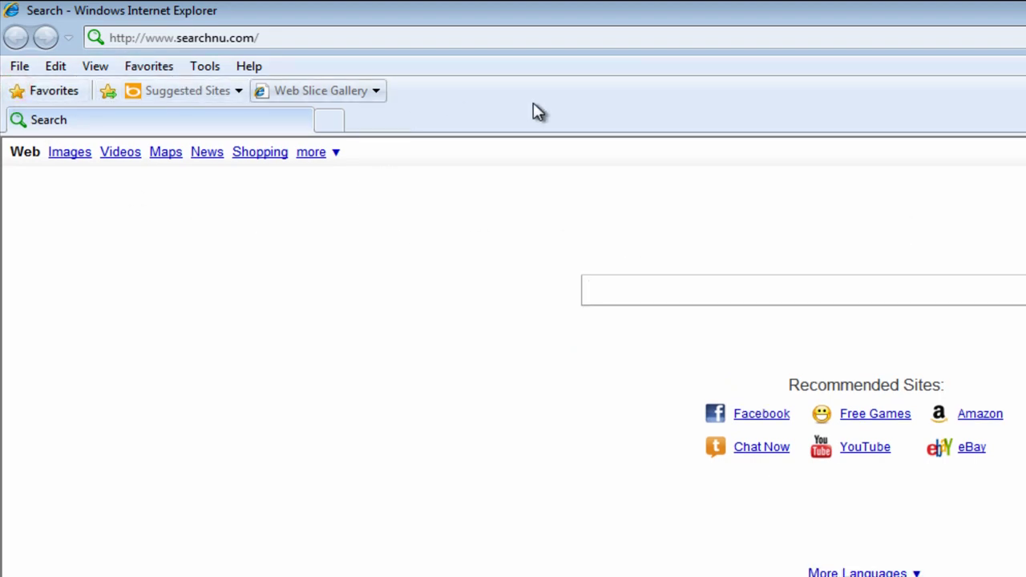
click(209, 68)
click(271, 457)
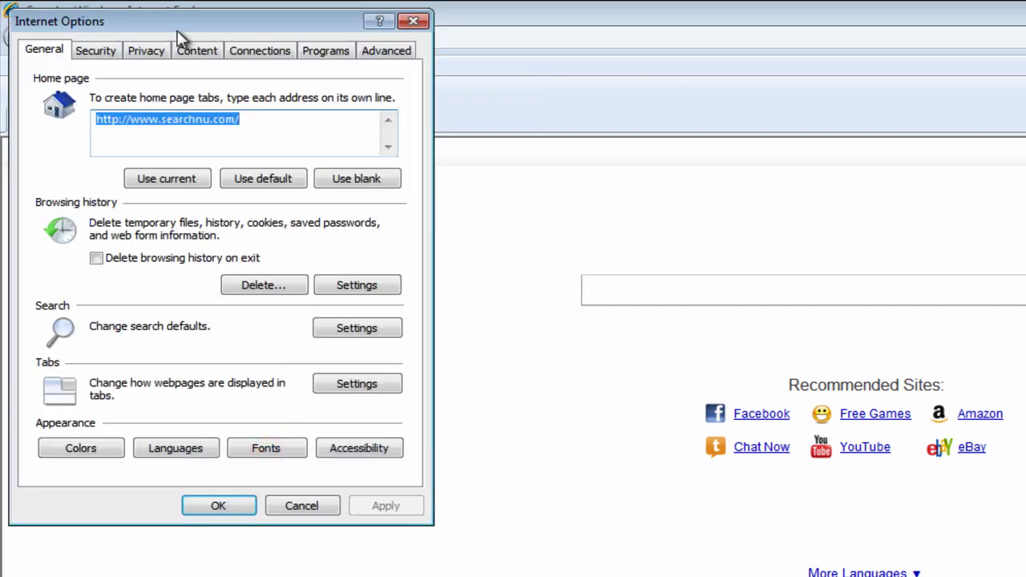
drag(181, 27, 846, 272)
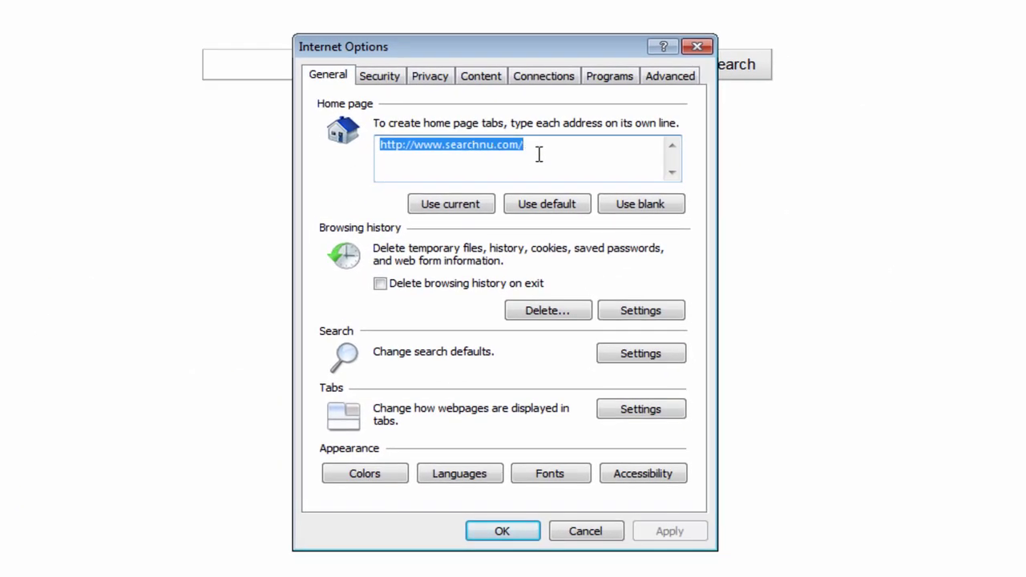
drag(933, 374, 855, 373)
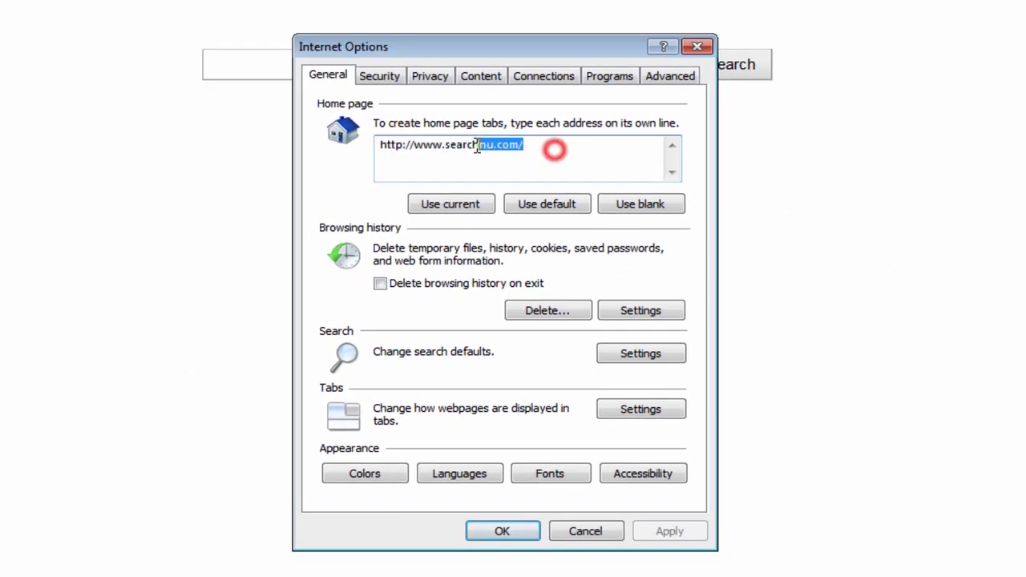
drag(477, 148, 447, 152)
text(googl)
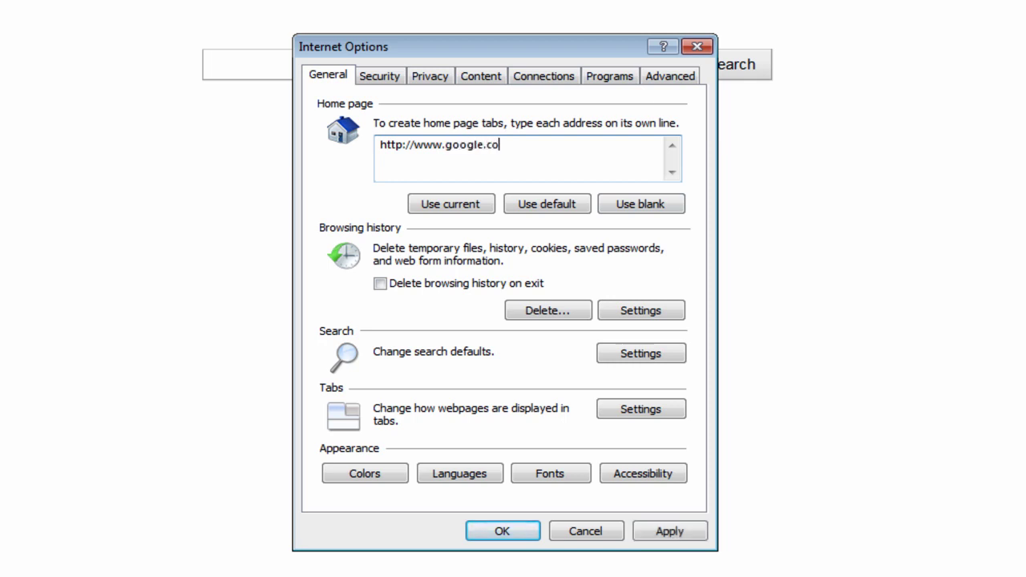
click(497, 531)
Step: Restart Internet Explorer to confirm Google UK loads, then close it
key(alt+F4)
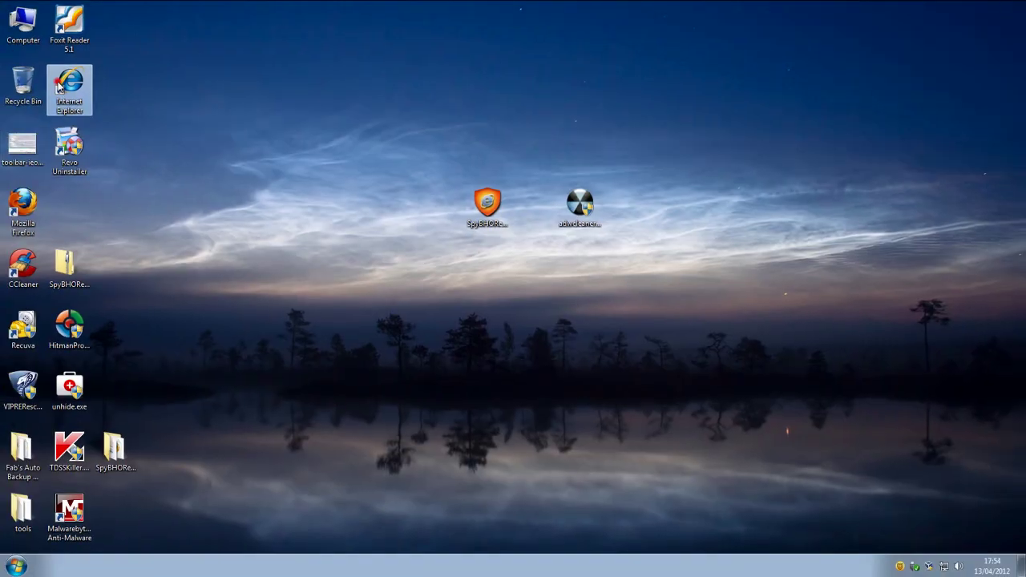
double_click(58, 87)
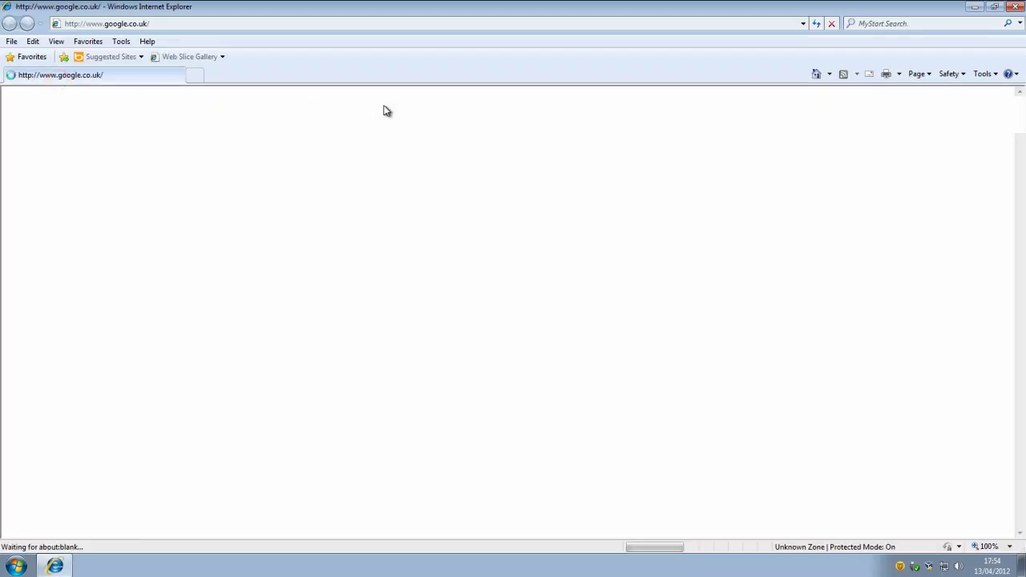
click(1015, 7)
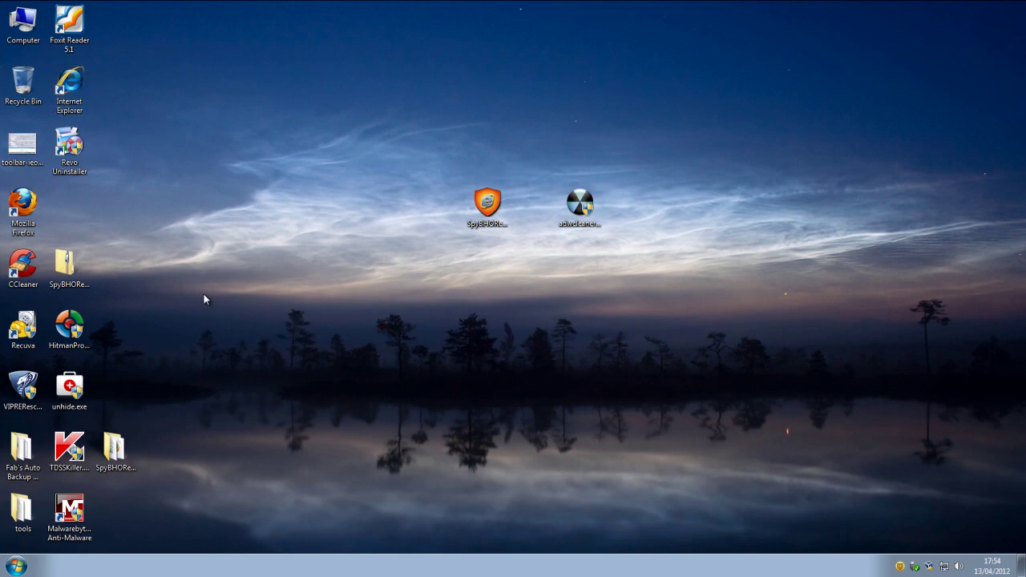
Step: Run SpyBHORemover and try removing the TBSB08601 Class BHO, dismissing the backup and registry errors
double_click(488, 204)
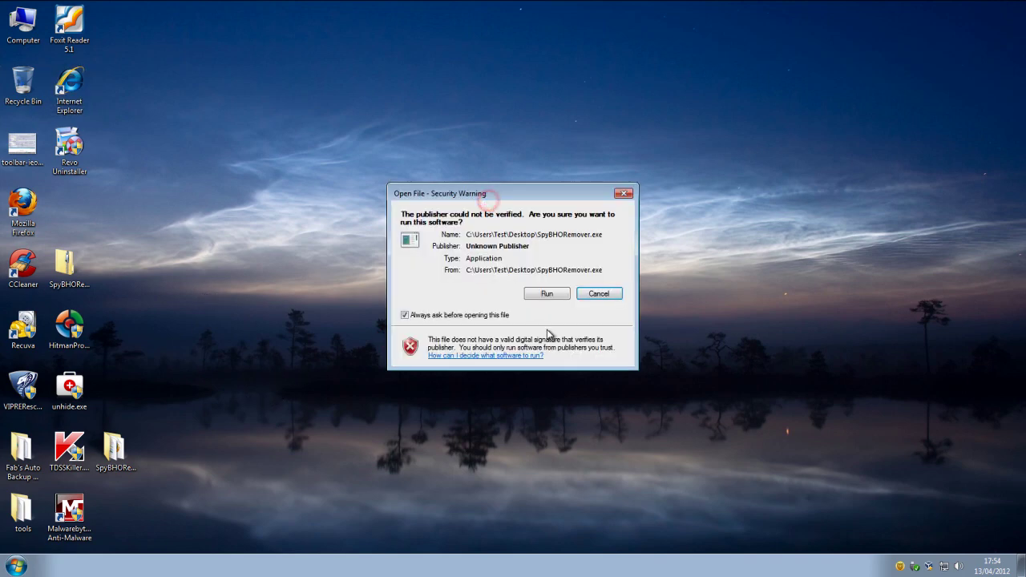
click(546, 294)
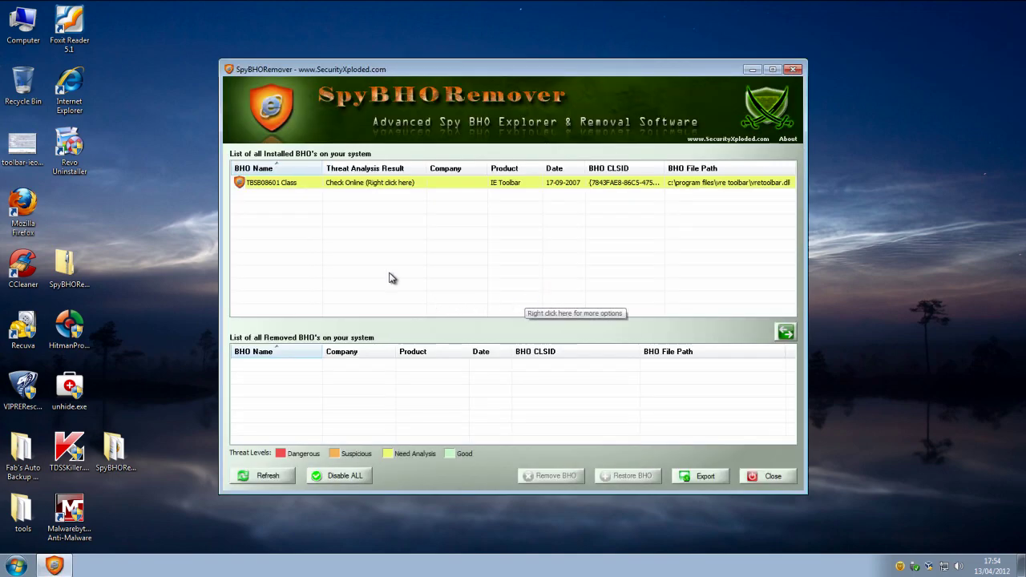
click(358, 183)
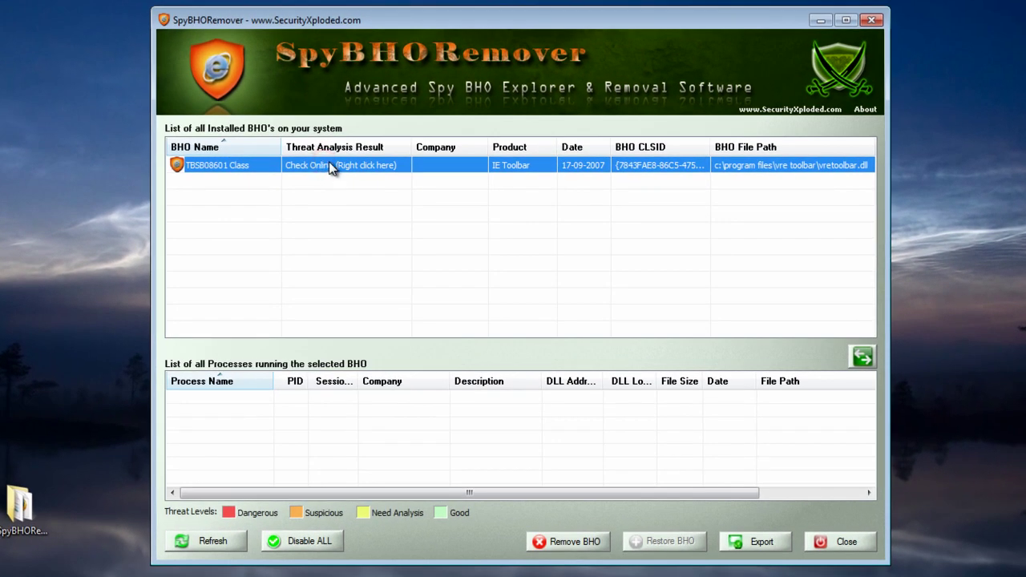
right_click(356, 172)
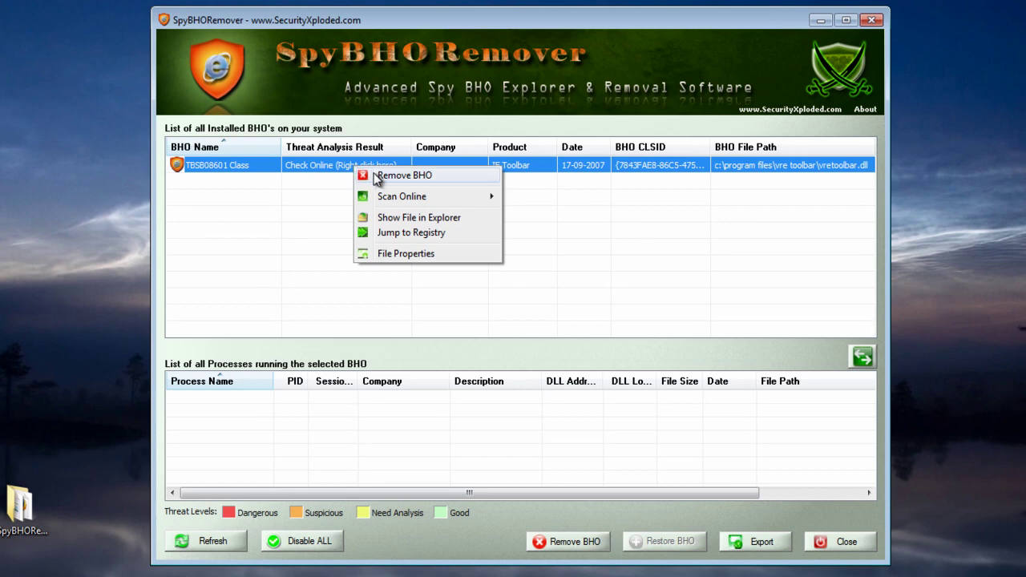
click(380, 176)
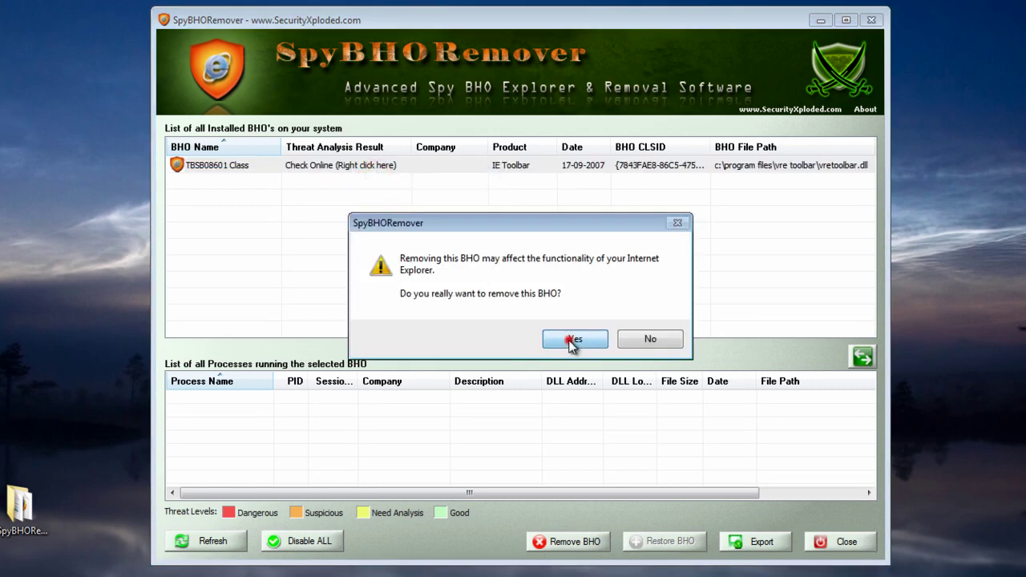
click(571, 341)
click(570, 341)
click(628, 348)
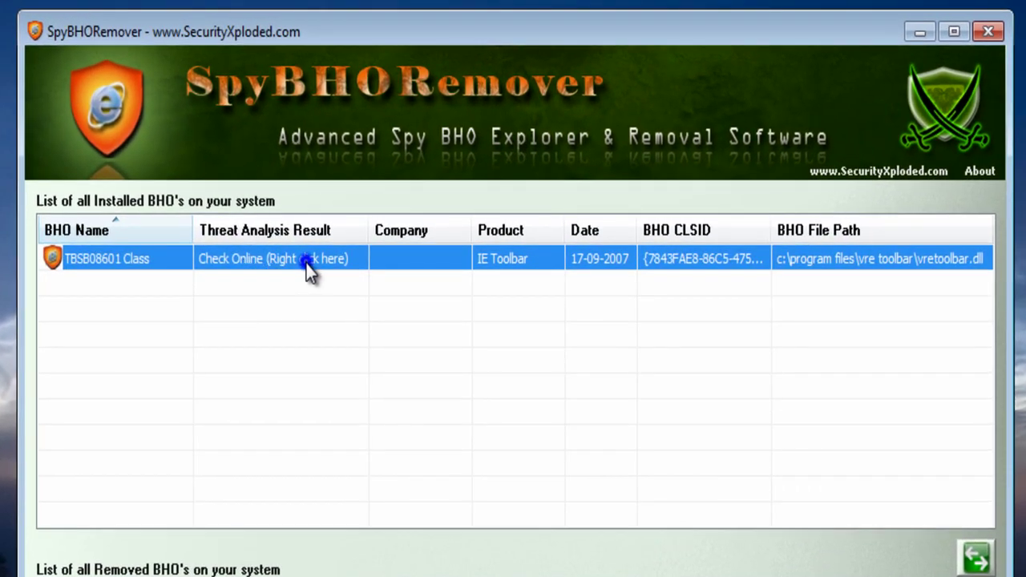
Step: Show the TBSB08601 Class BHO's vretoolbar.dll file in Windows Explorer
right_click(306, 264)
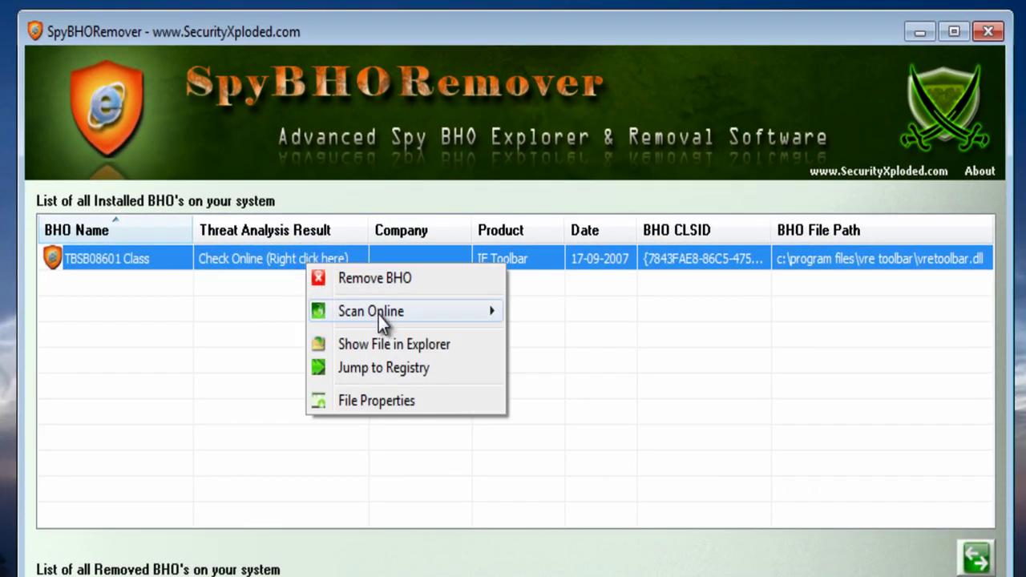
mouse_move(379, 315)
click(376, 344)
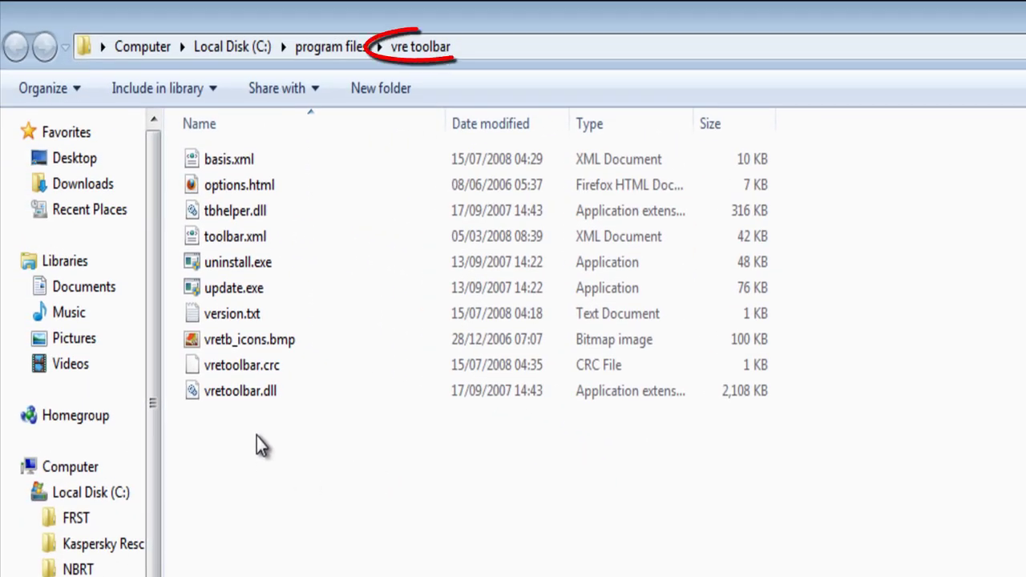
Step: Delete all ten files in C:\program files\vre toolbar to the Recycle Bin with administrator permission
drag(369, 438, 178, 135)
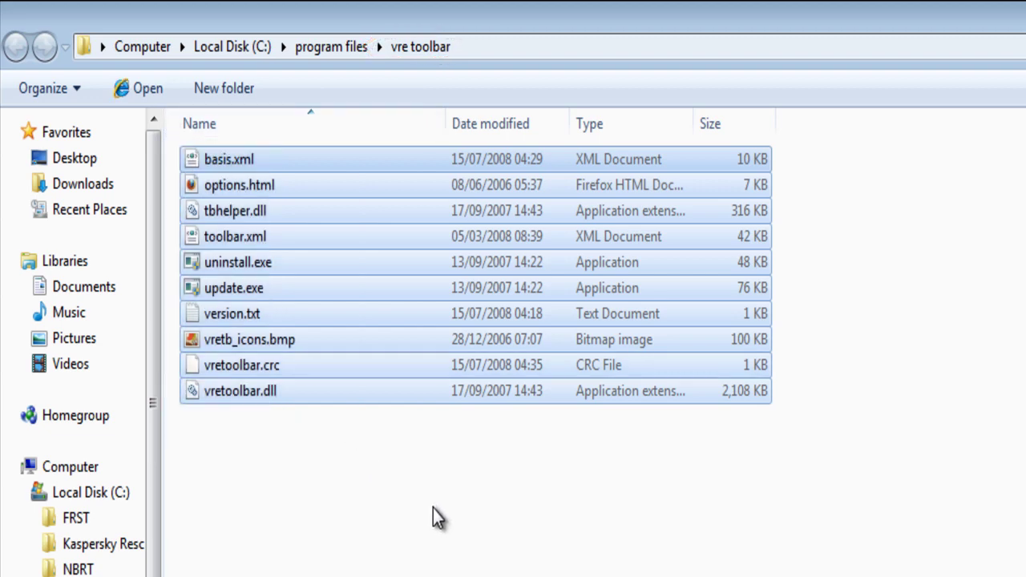
key(Delete)
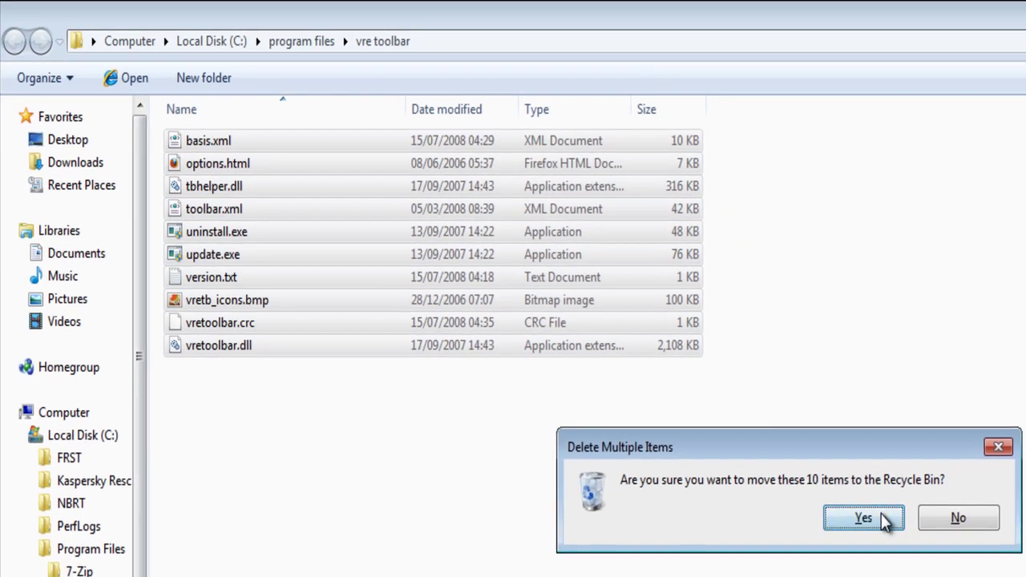
click(881, 518)
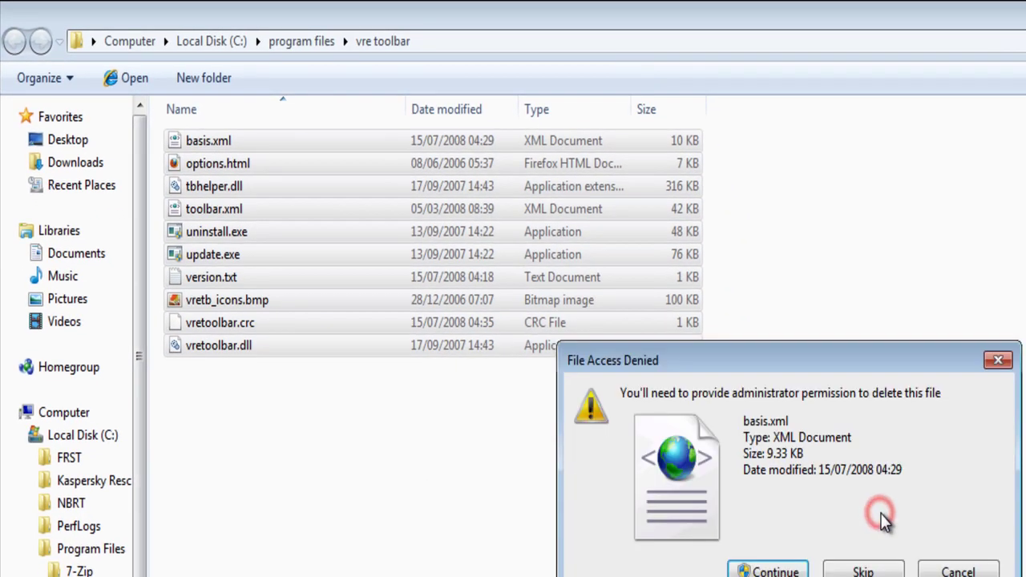
click(739, 569)
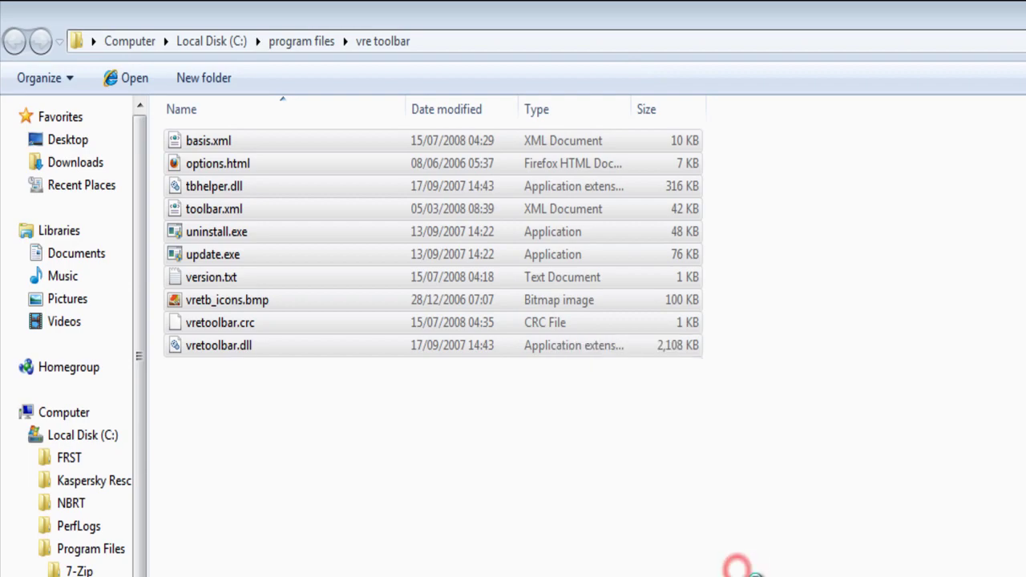
click(882, 528)
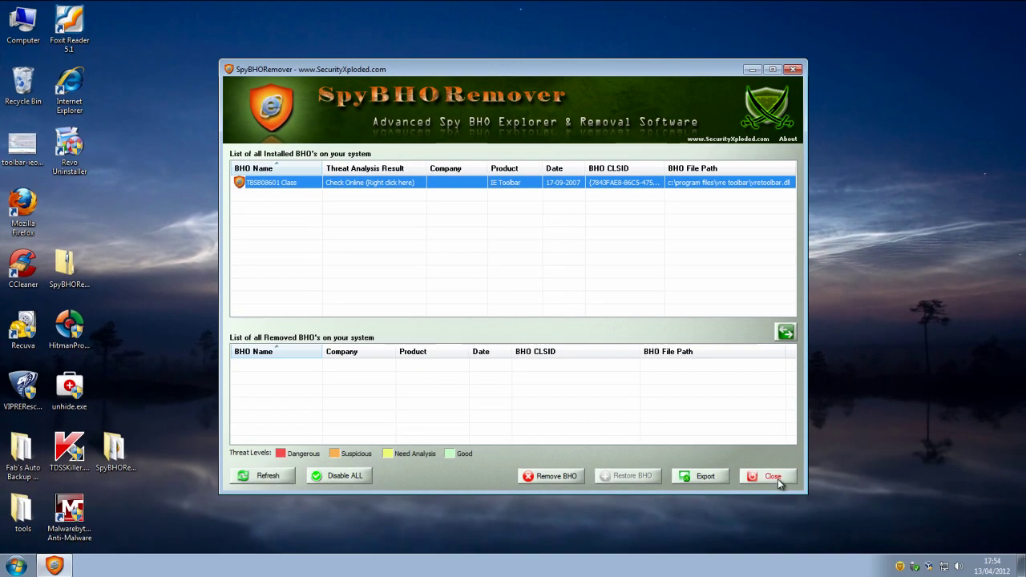
Step: Exit SpyBHORemover, returning to the Windows desktop
click(773, 476)
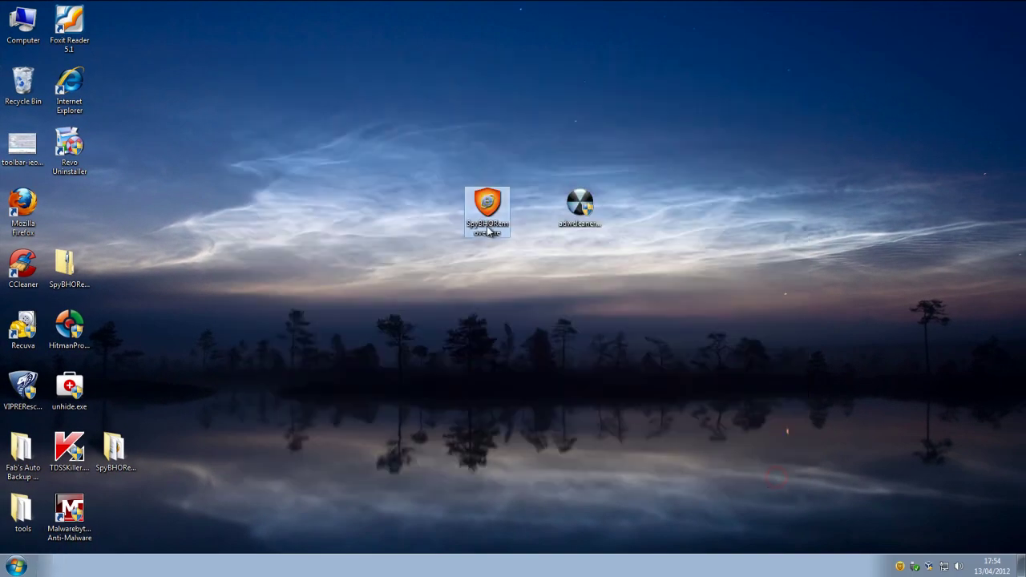